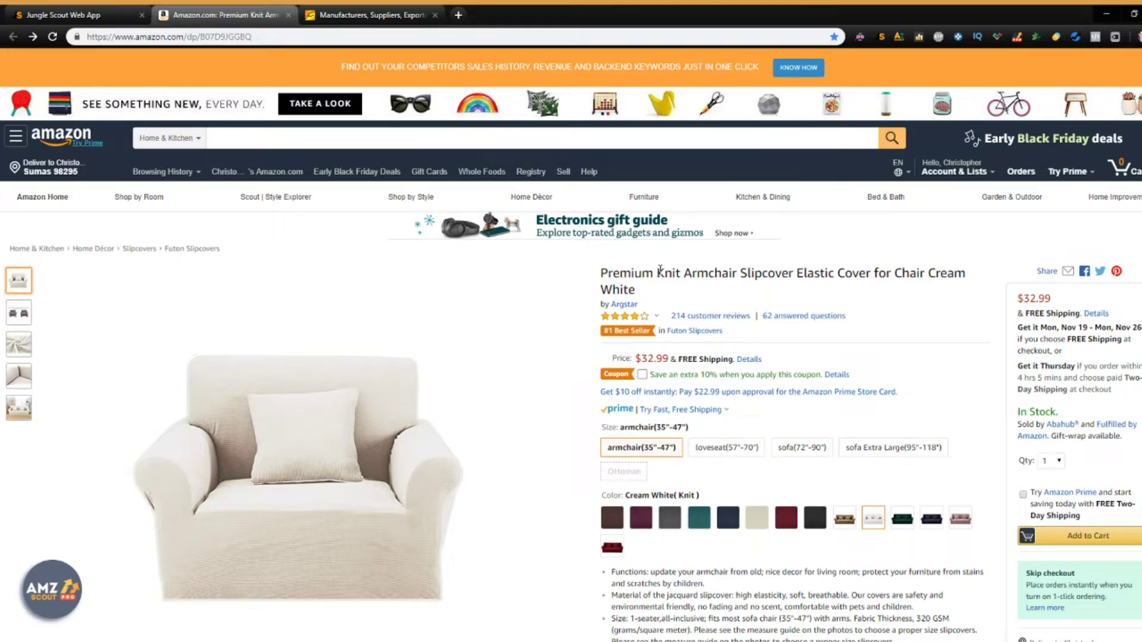
- Copy "Knit Armchair Slipcover" from the Amazon product title and search Alibaba's products for it
drag(674, 267, 797, 273)
key(ctrl+c)
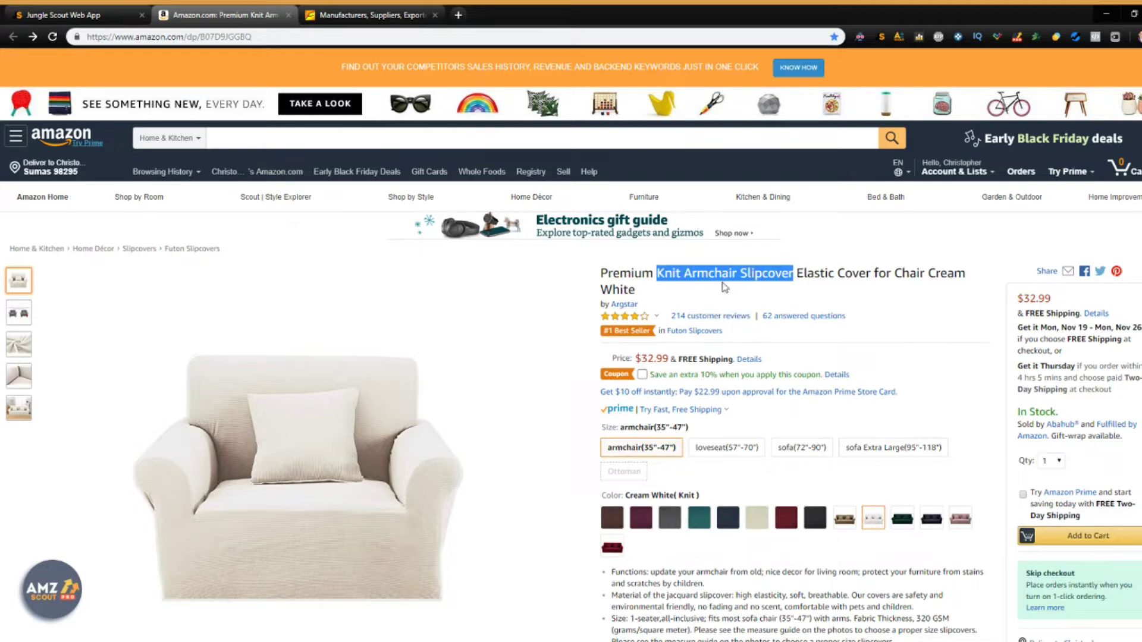
mouse_move(306, 438)
click(358, 11)
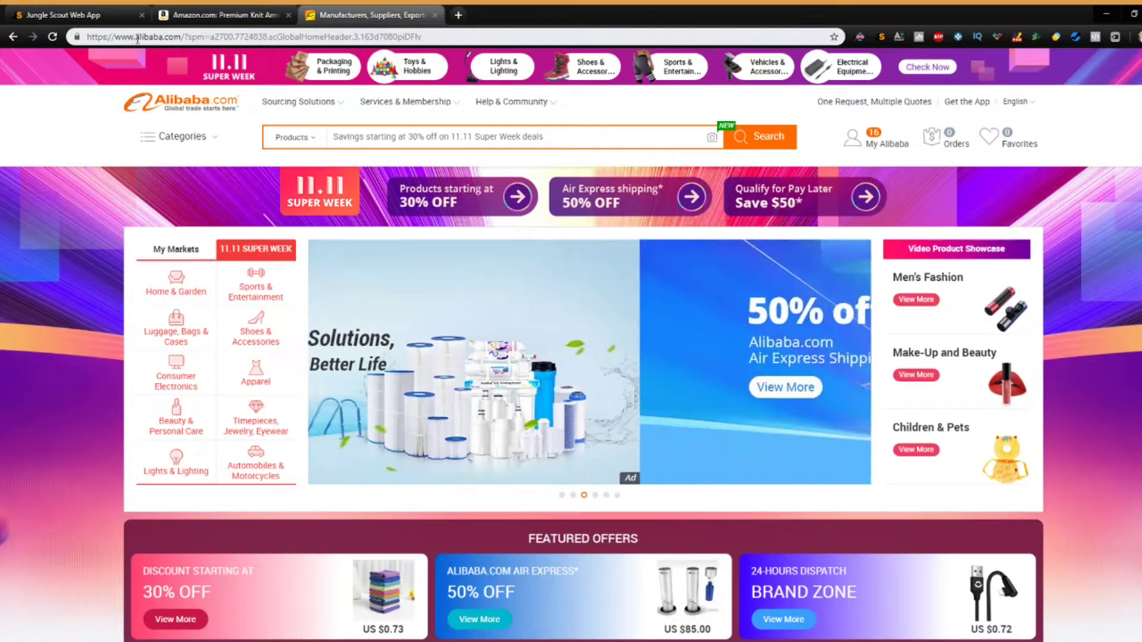
drag(135, 37, 192, 36)
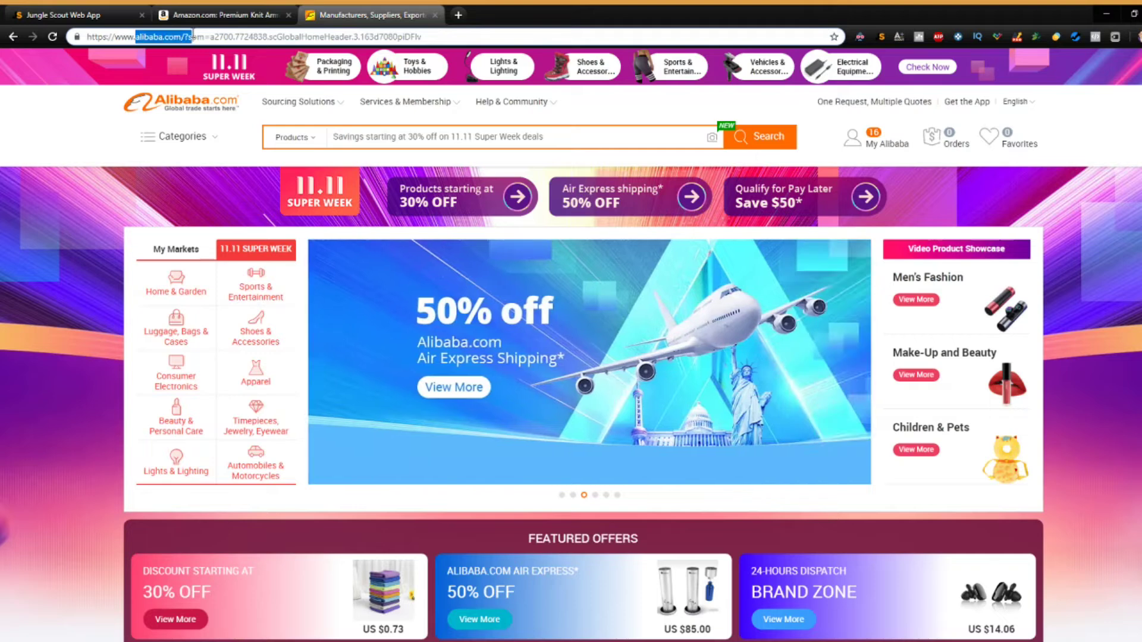
click(379, 136)
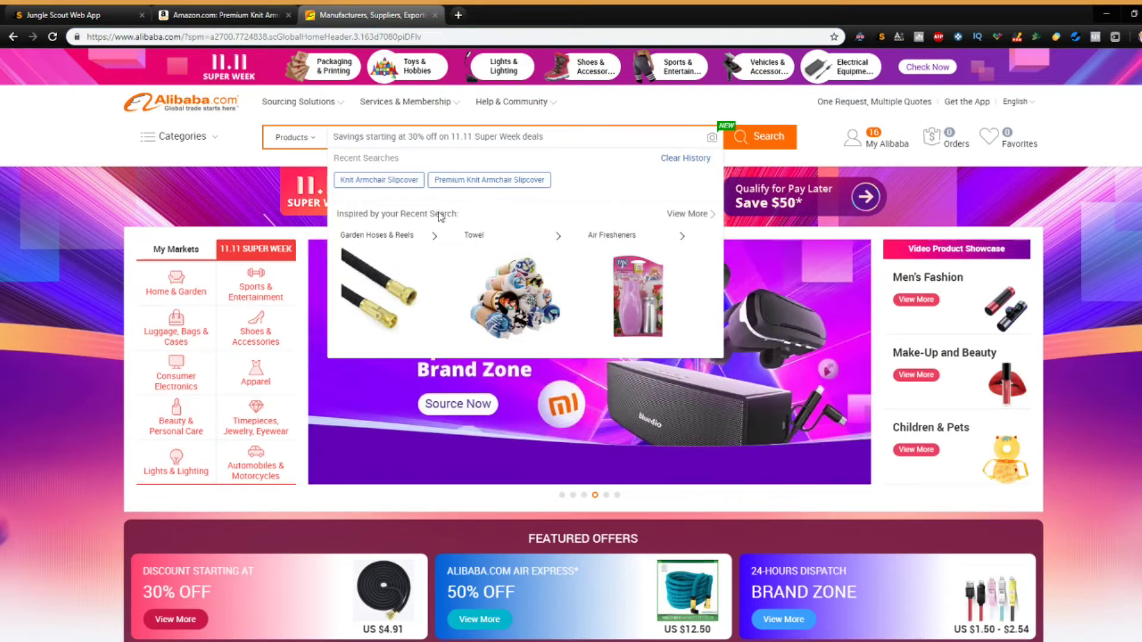
key(ctrl+v)
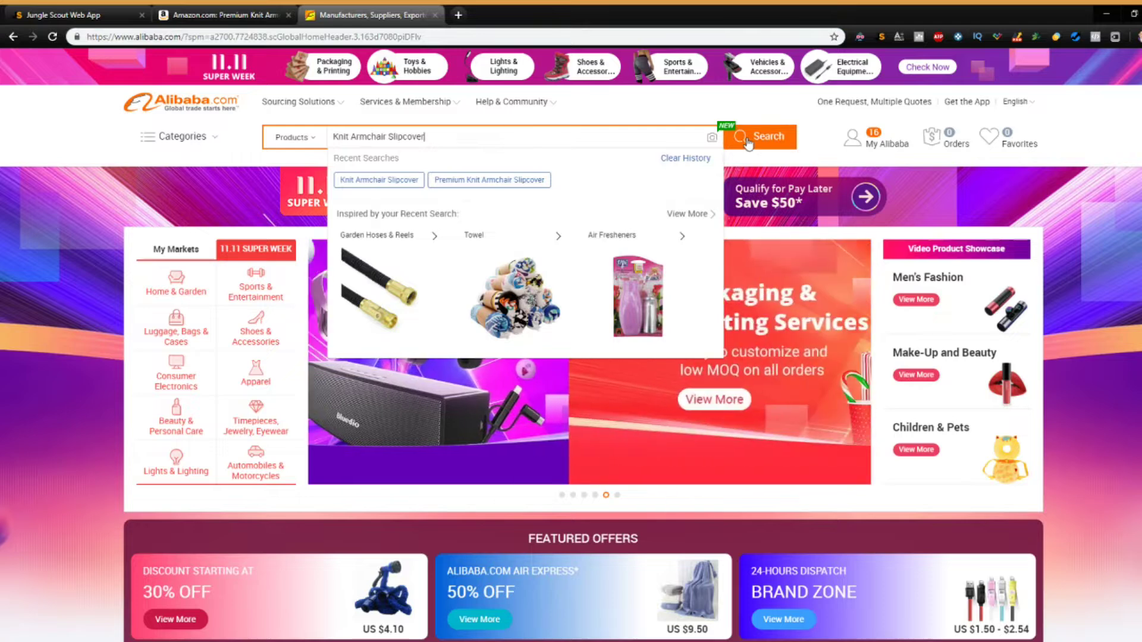
click(747, 143)
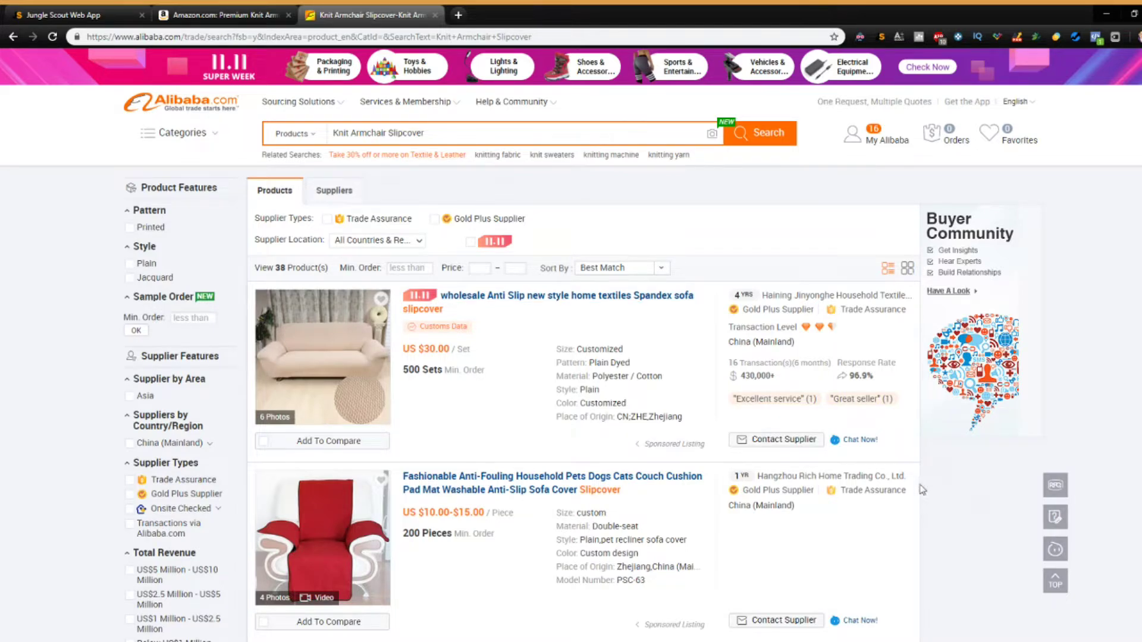
- Look through the slipcover search results, comparing styles, prices, minimum orders and suppliers
scroll(403, 413, down, 3)
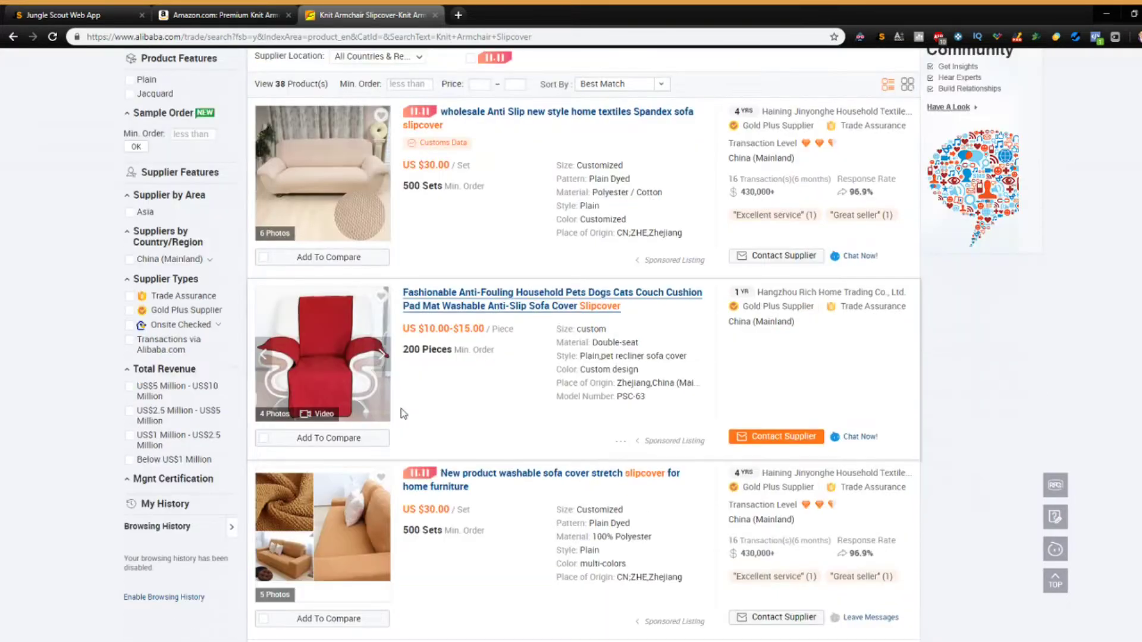
scroll(403, 413, down, 7)
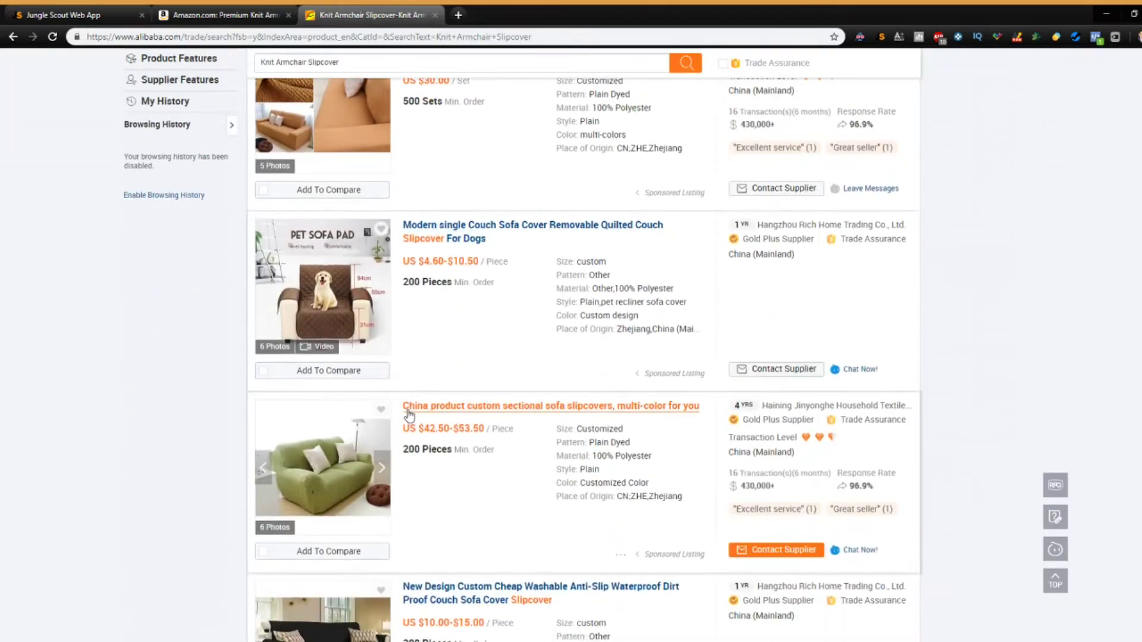
scroll(409, 414, down, 9)
scroll(434, 409, down, 13)
scroll(437, 415, down, 5)
scroll(439, 416, up, 20)
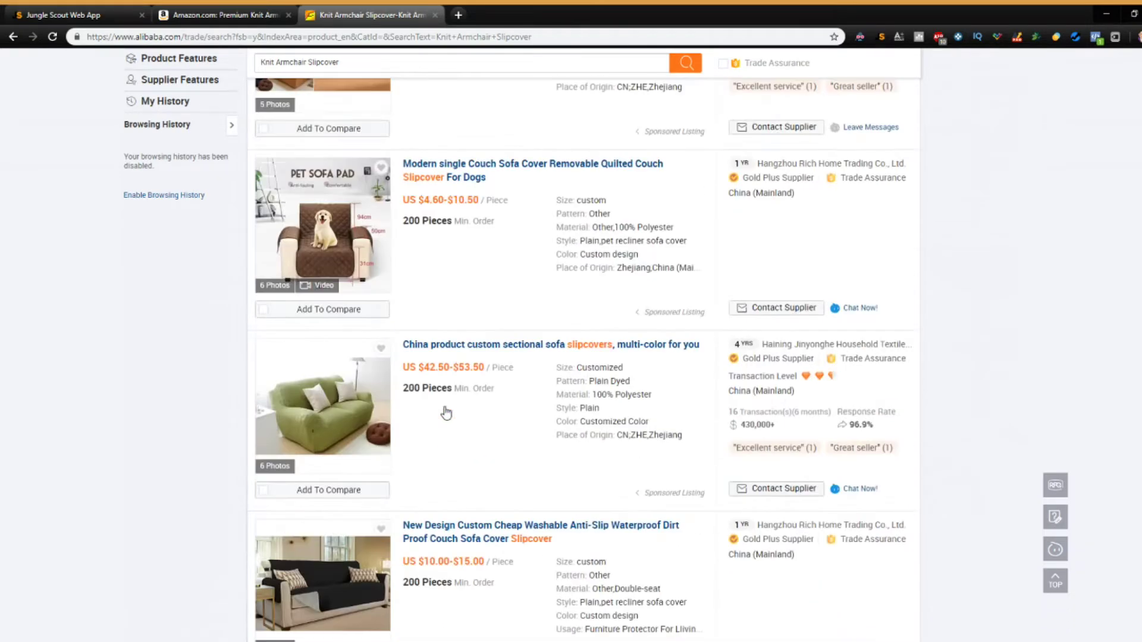
scroll(446, 412, up, 3)
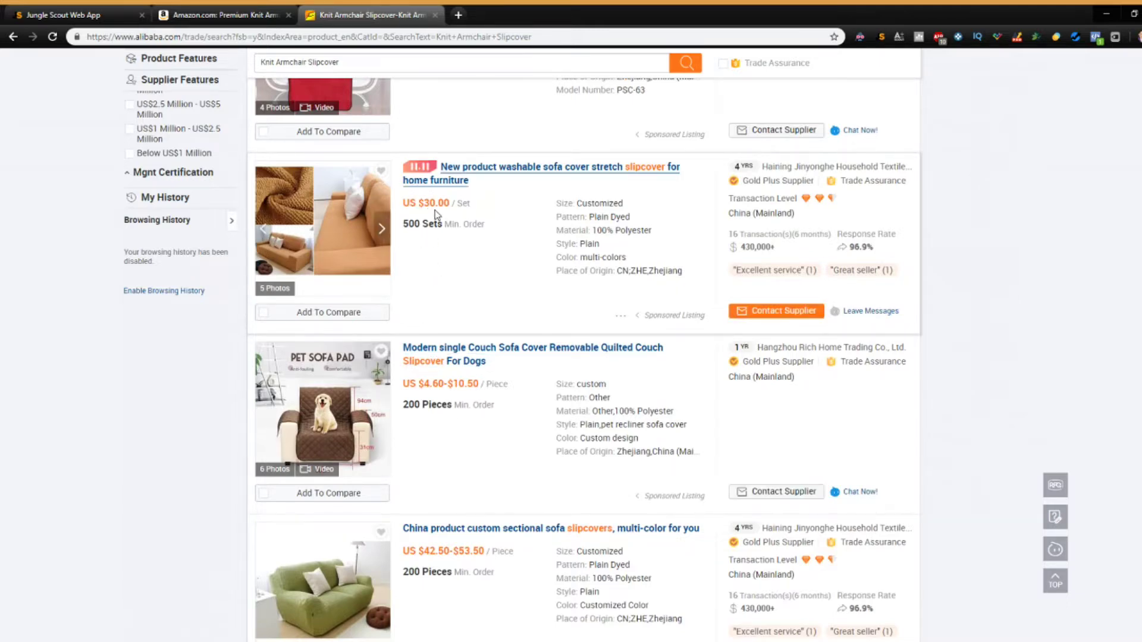
scroll(442, 499, down, 8)
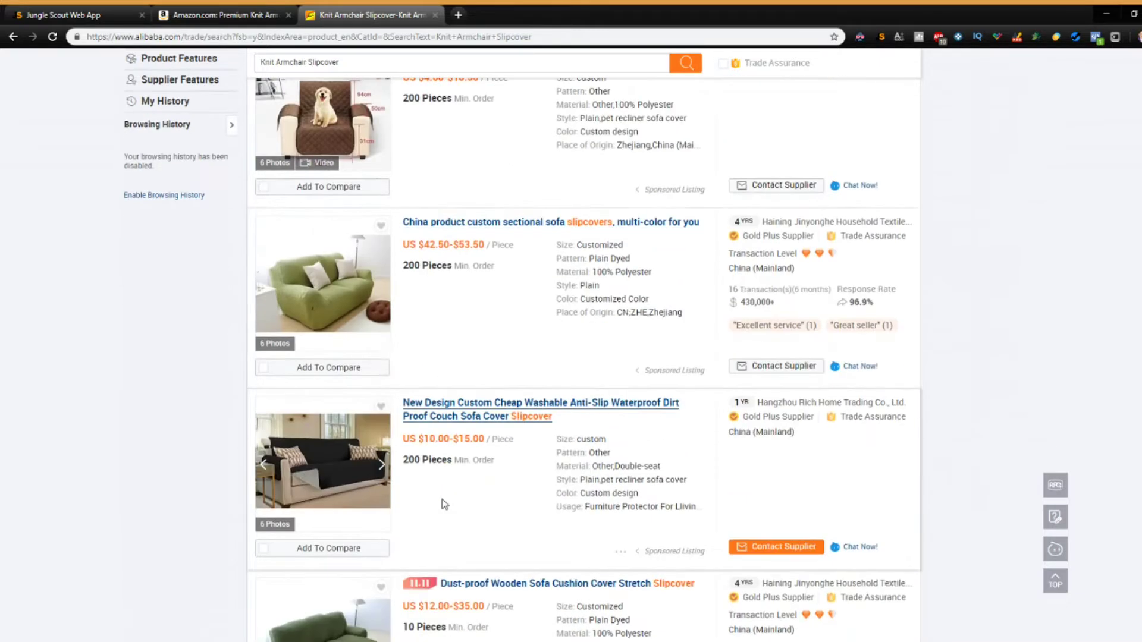
scroll(442, 500, down, 12)
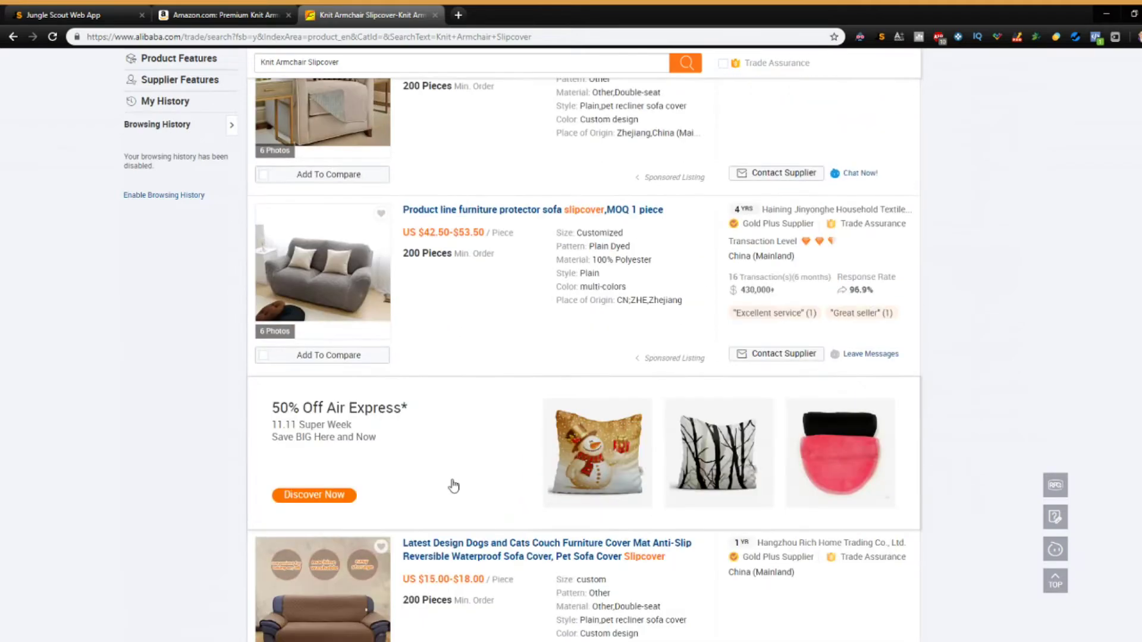
scroll(462, 474, down, 6)
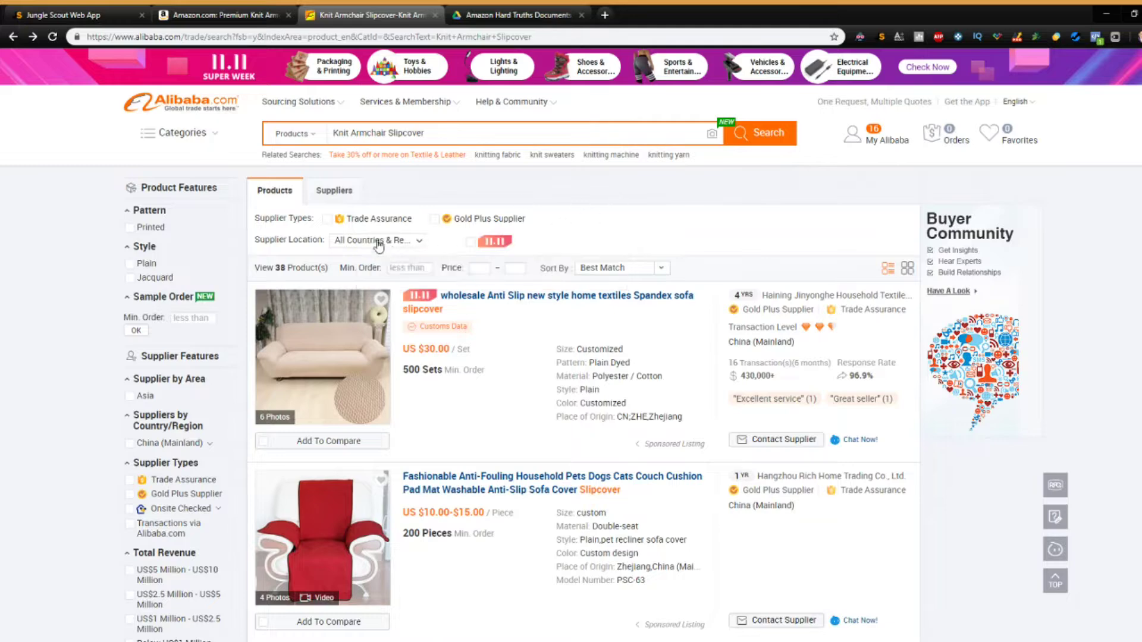
- Filter the results by Trade Assurance and Gold Plus Supplier, and review the remaining slipcover listings
click(327, 220)
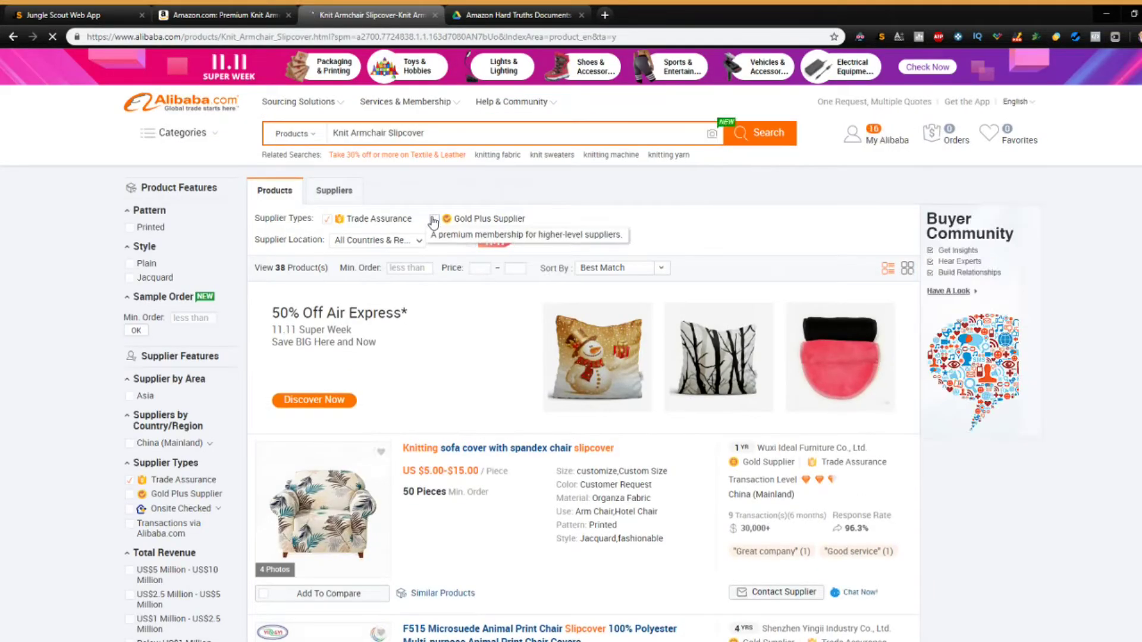
click(432, 220)
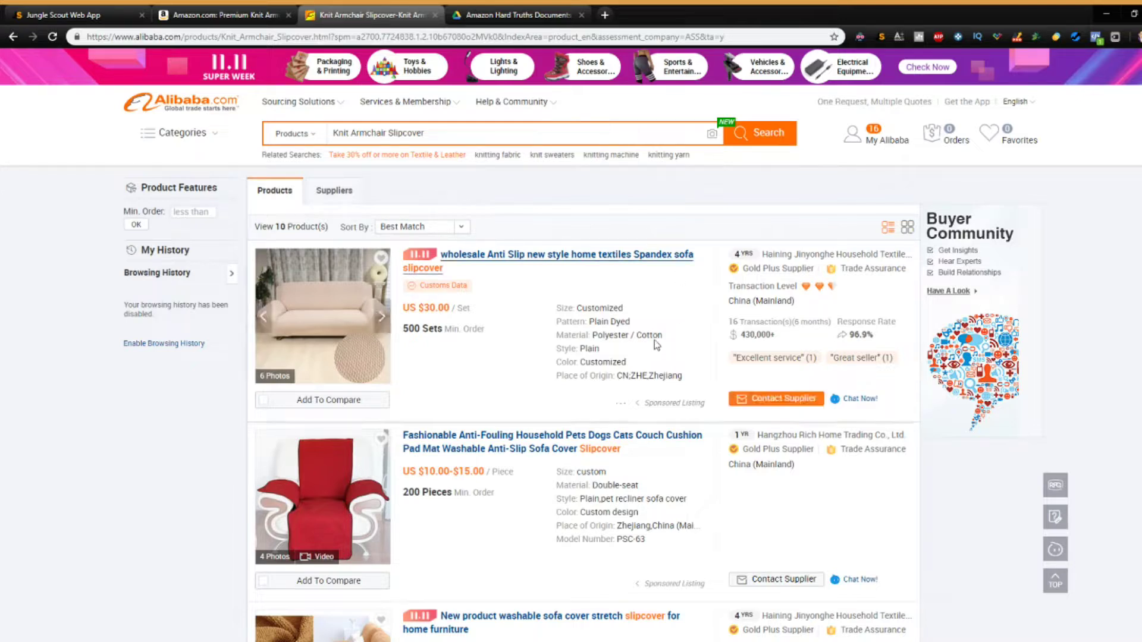
mouse_move(815, 291)
scroll(512, 332, down, 2)
scroll(562, 320, down, 3)
scroll(564, 321, down, 16)
scroll(556, 333, down, 12)
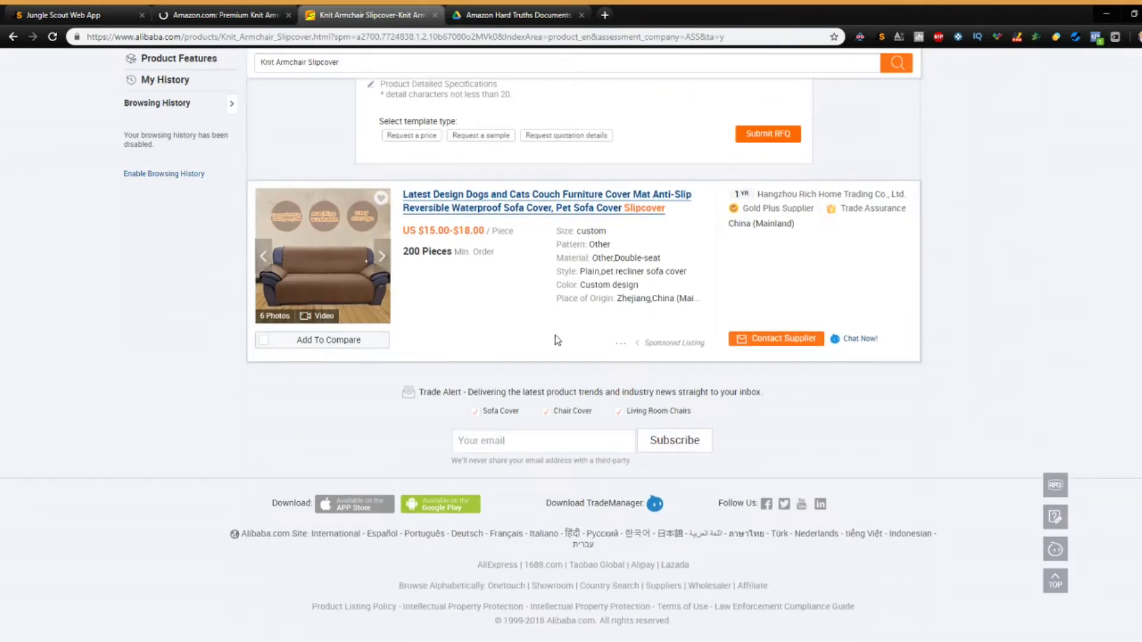
scroll(563, 357, up, 15)
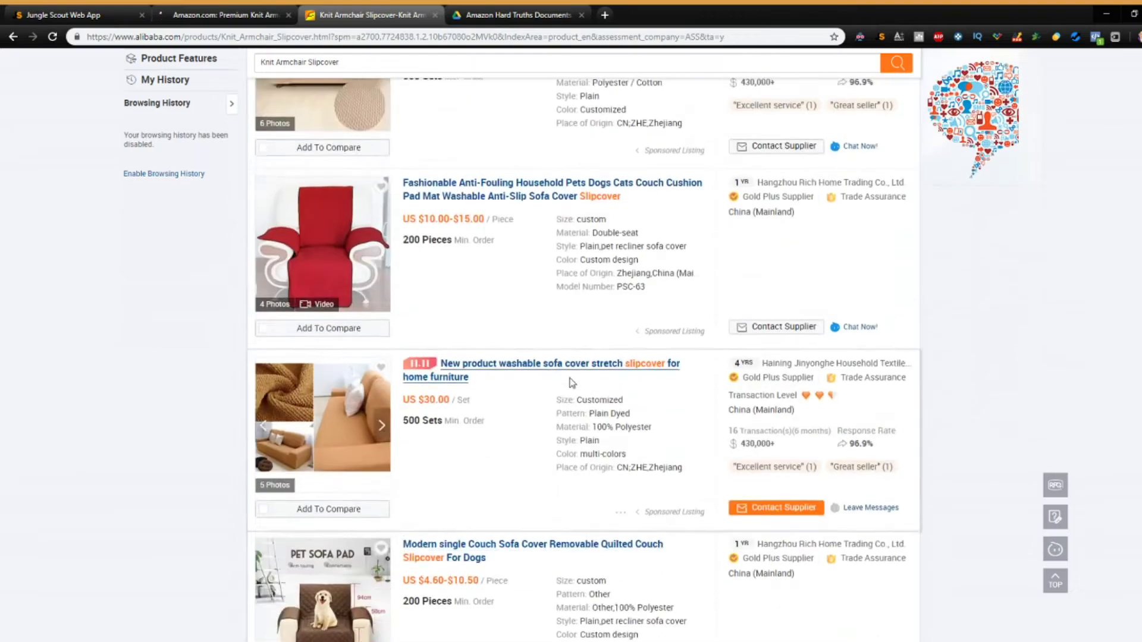
scroll(572, 382, up, 5)
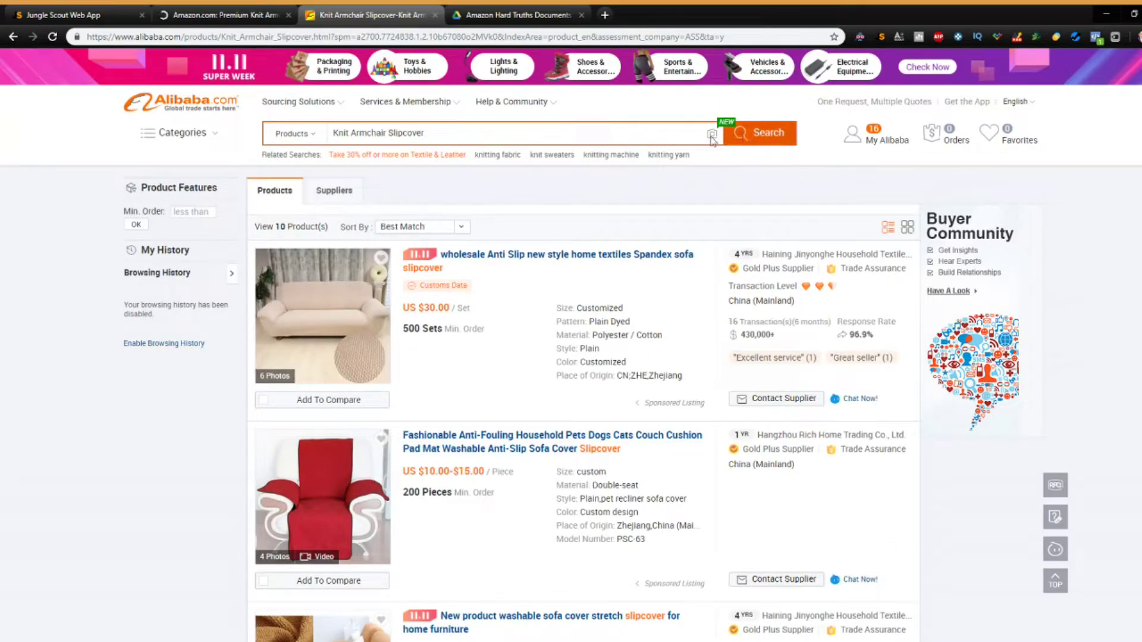
- Switch to the supplier results and open the Green Living Group Chezmoi and first Elastic armchair slipcover products in separate tabs
click(334, 191)
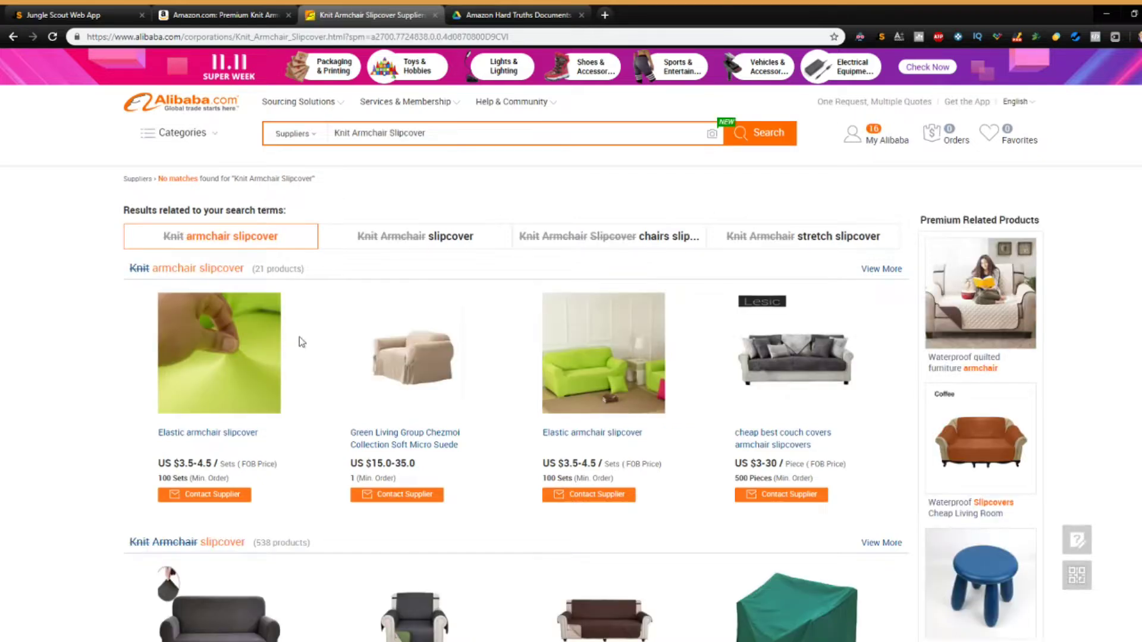
click(432, 385)
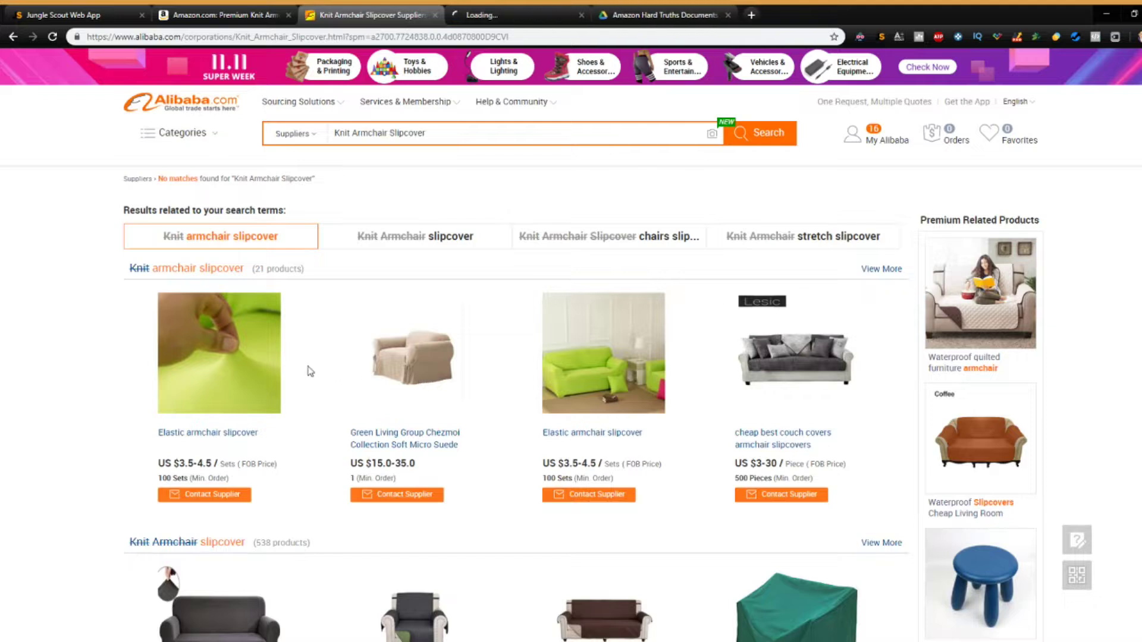
click(223, 363)
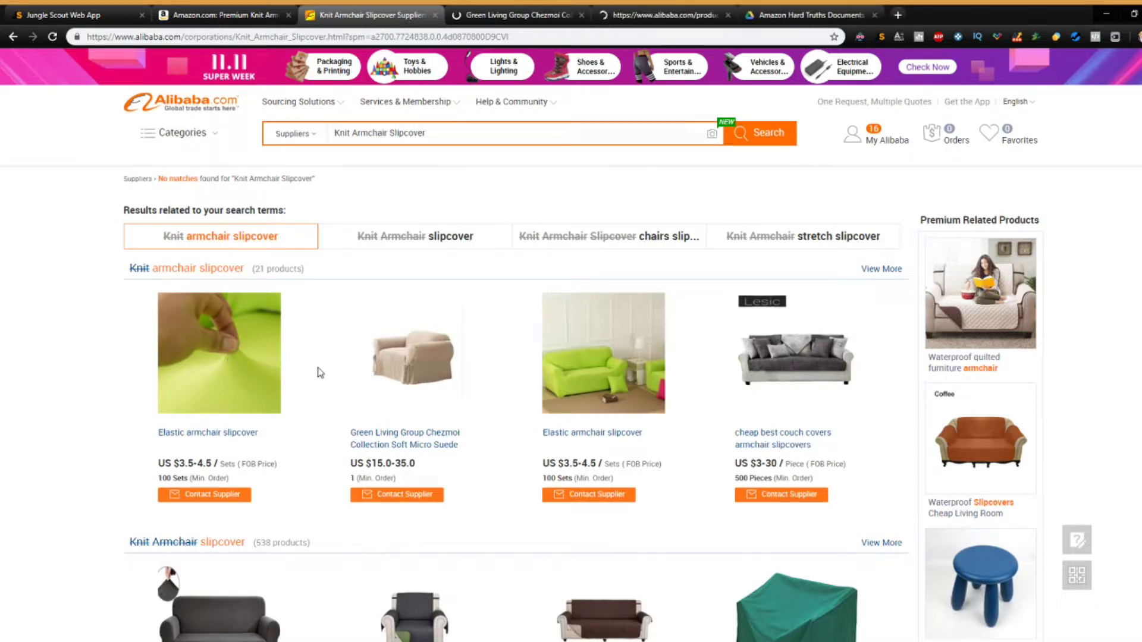
- Go to the Elastic armchair slipcover listing and look through its product photos
click(629, 15)
click(267, 431)
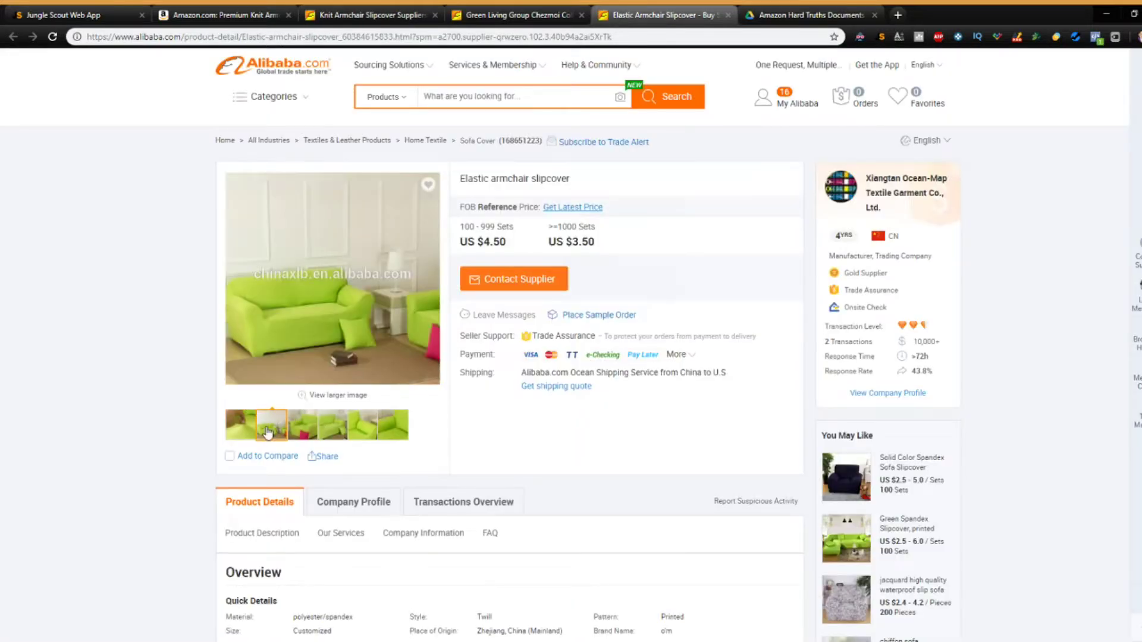
click(302, 426)
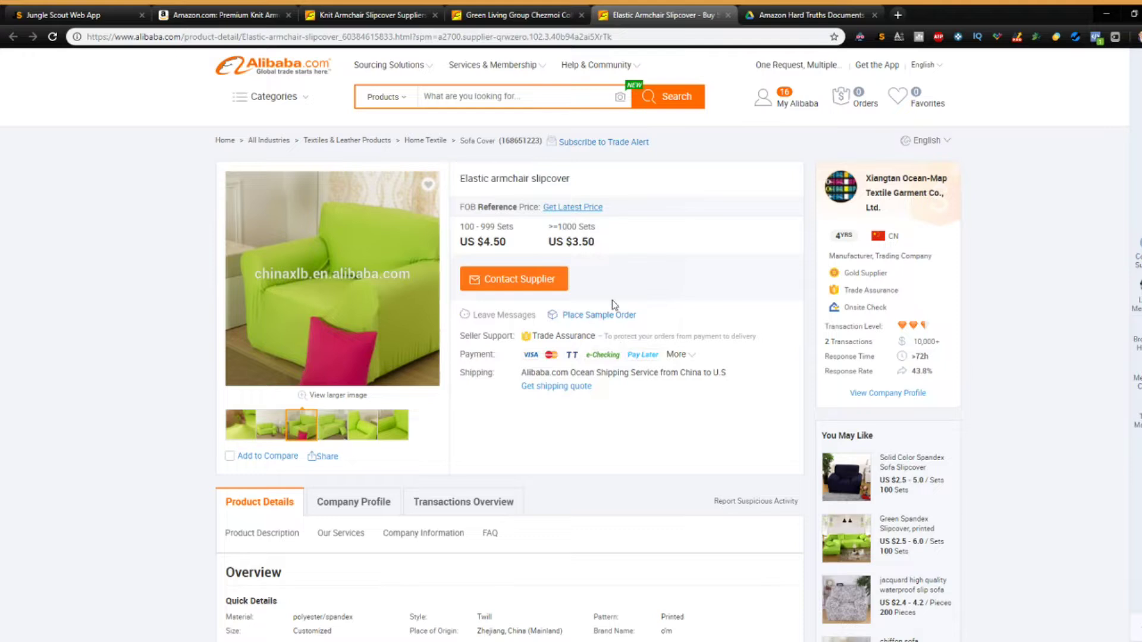
click(334, 425)
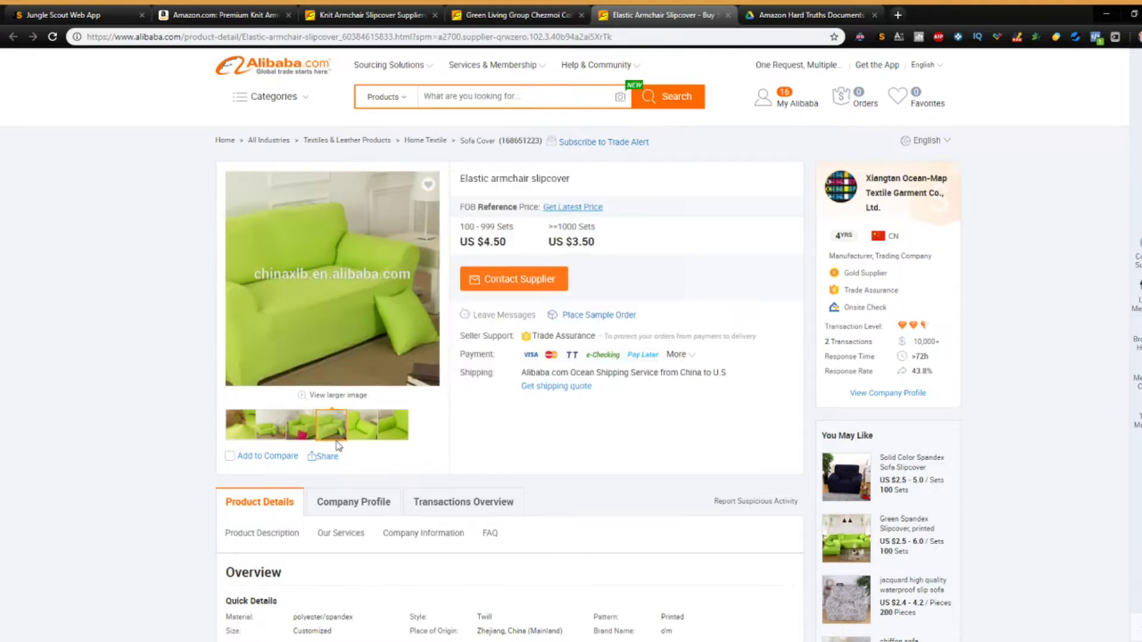
mouse_move(393, 435)
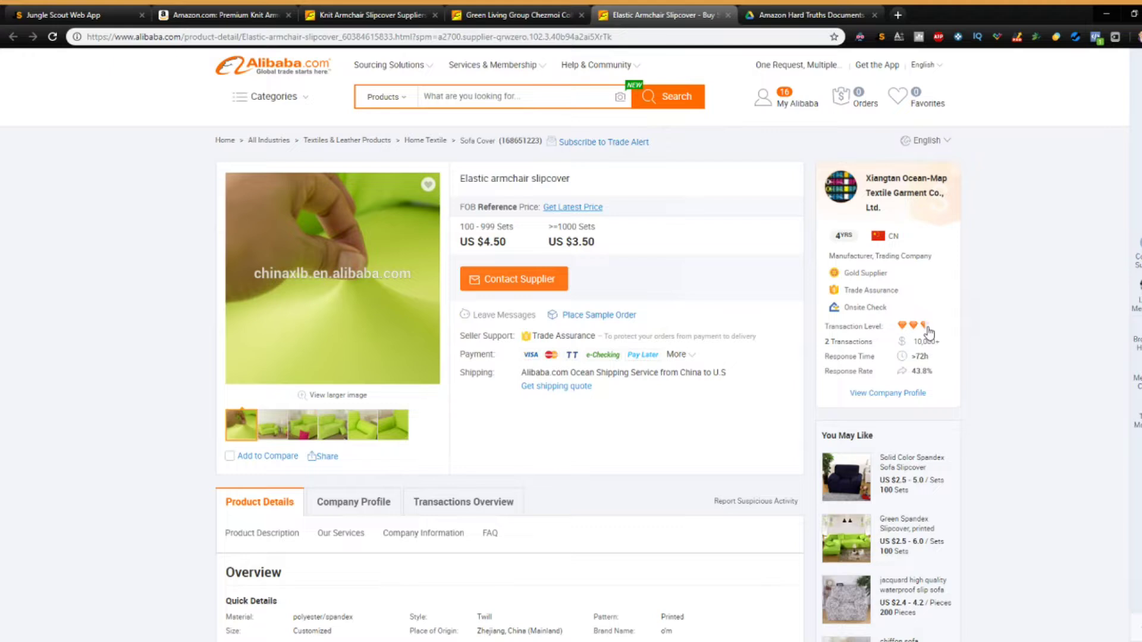
- Examine the Elastic armchair slipcover's quick details, supply ability, packaging, specifications and description images
scroll(331, 357, down, 1)
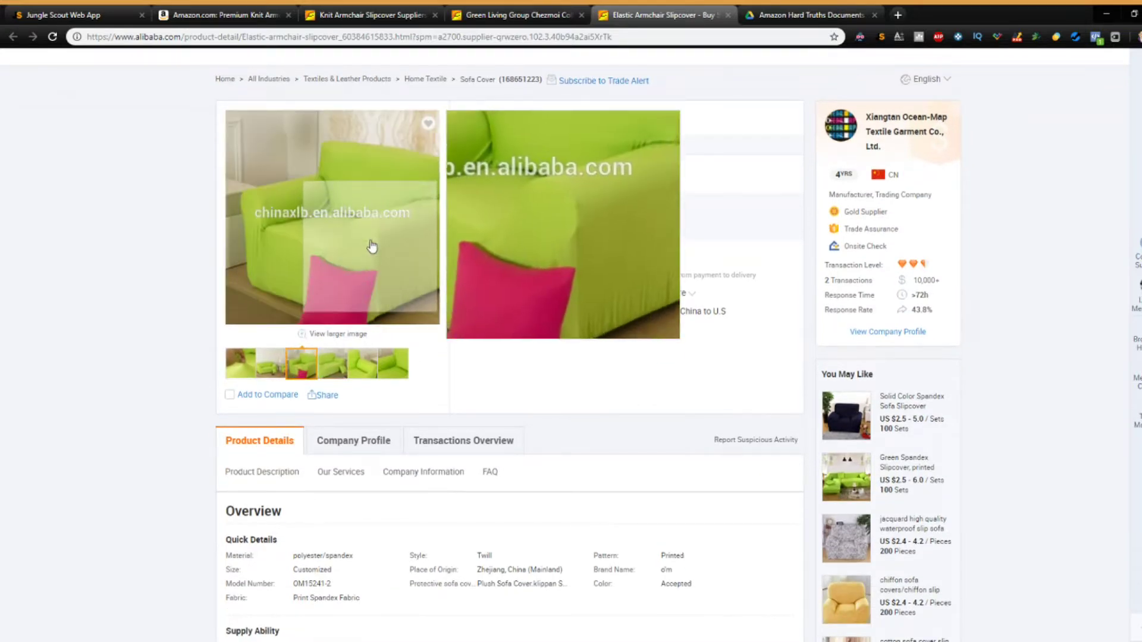
scroll(410, 517, down, 6)
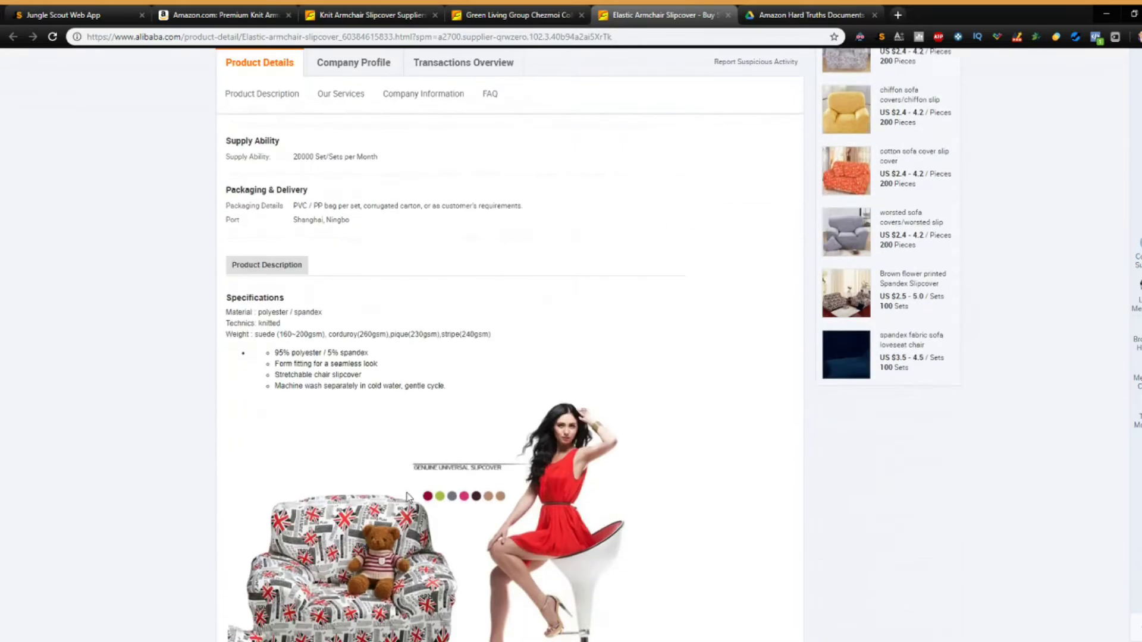
scroll(408, 499, down, 5)
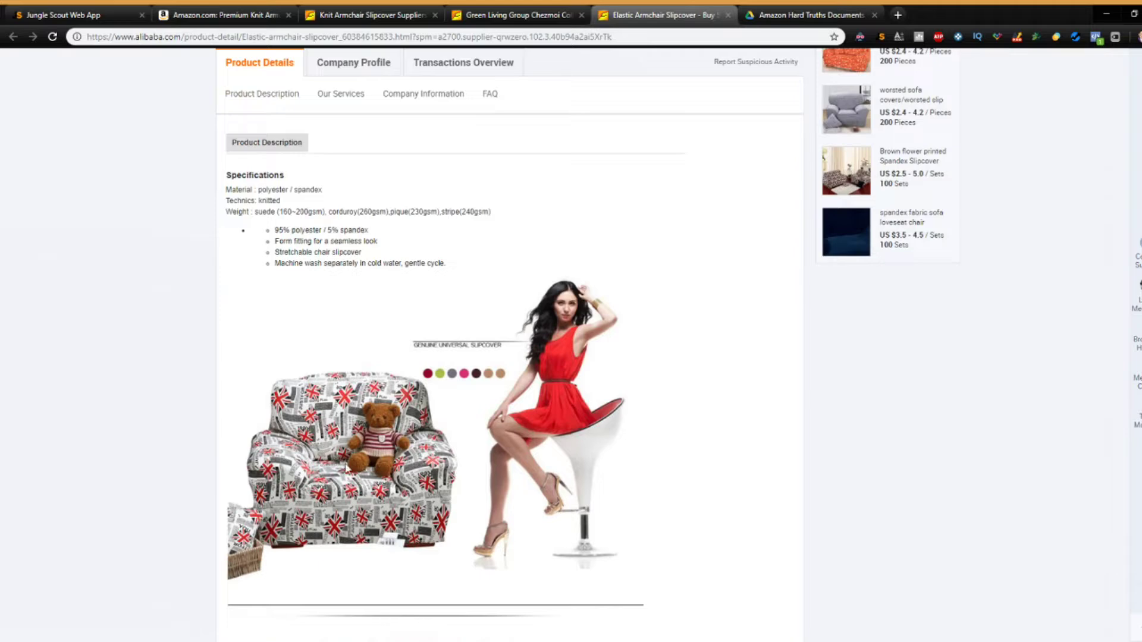
scroll(340, 452, down, 2)
scroll(364, 426, up, 13)
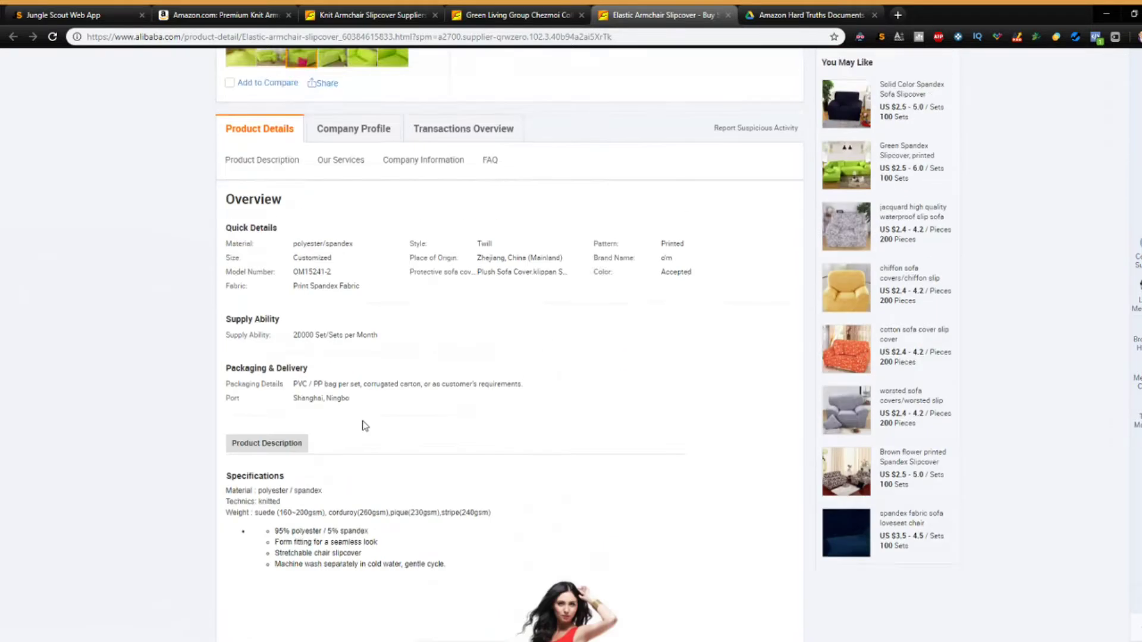
scroll(301, 468, down, 7)
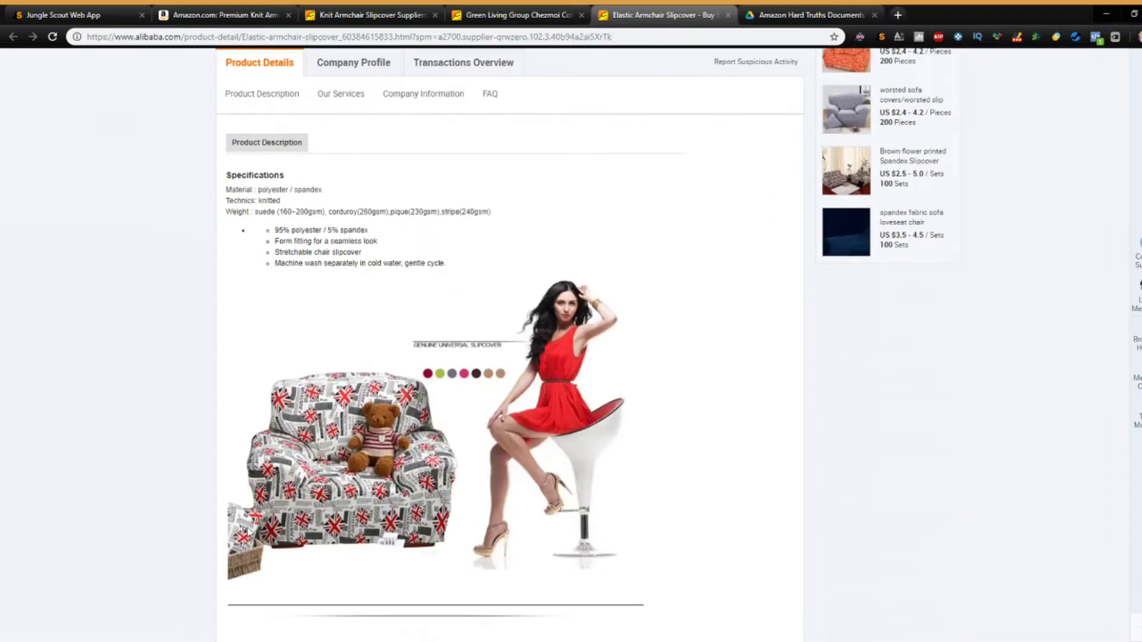
scroll(364, 524, down, 8)
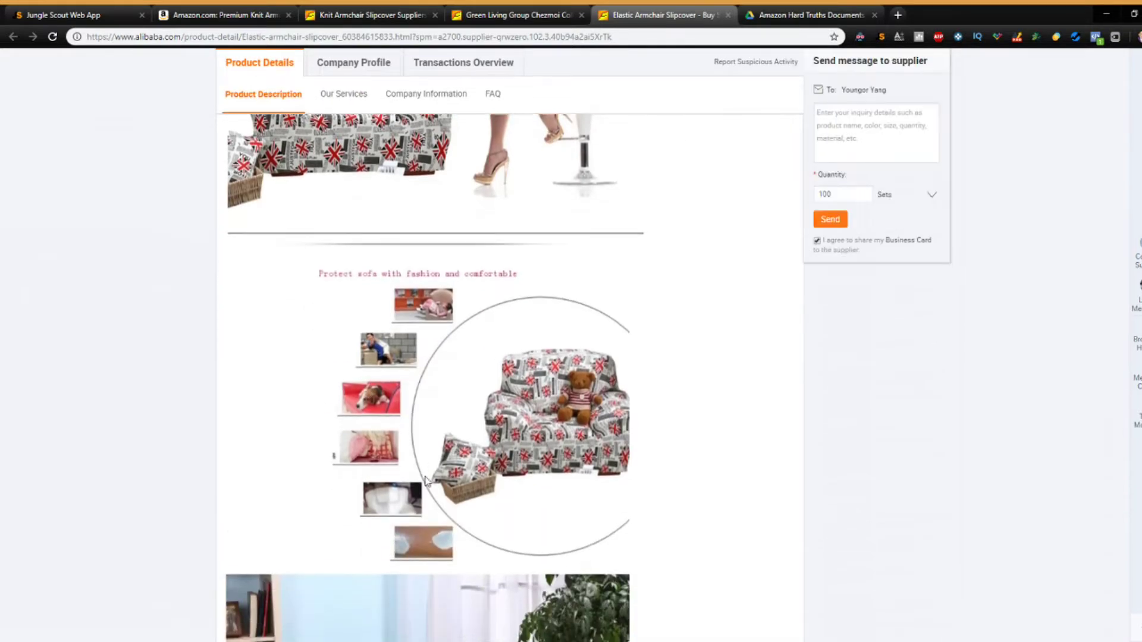
scroll(455, 463, down, 8)
scroll(428, 454, up, 10)
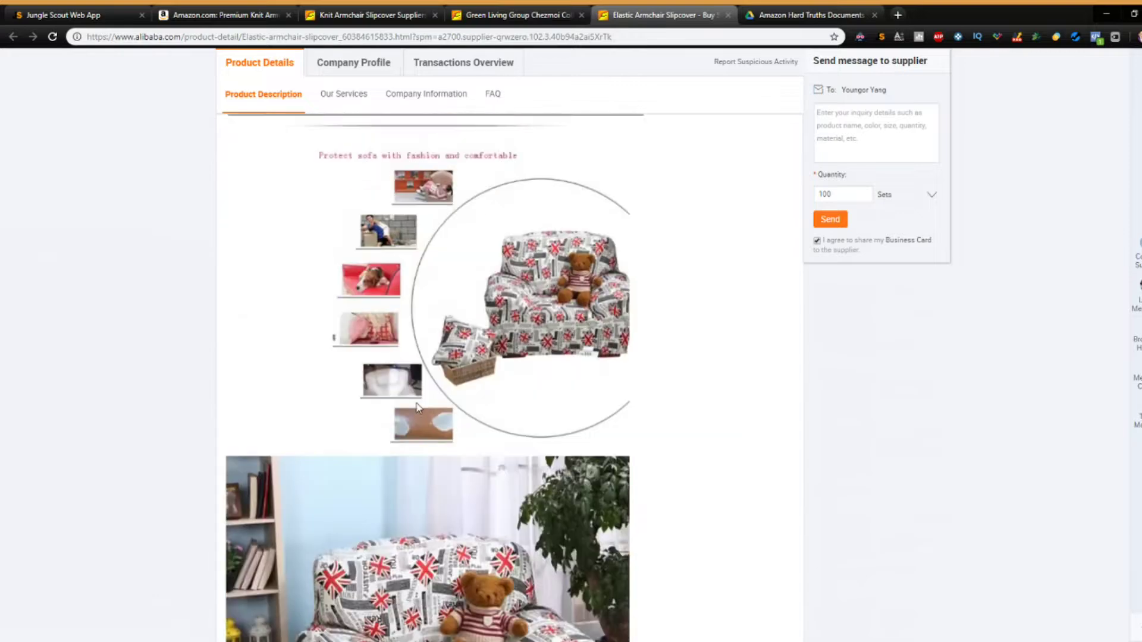
scroll(425, 350, down, 4)
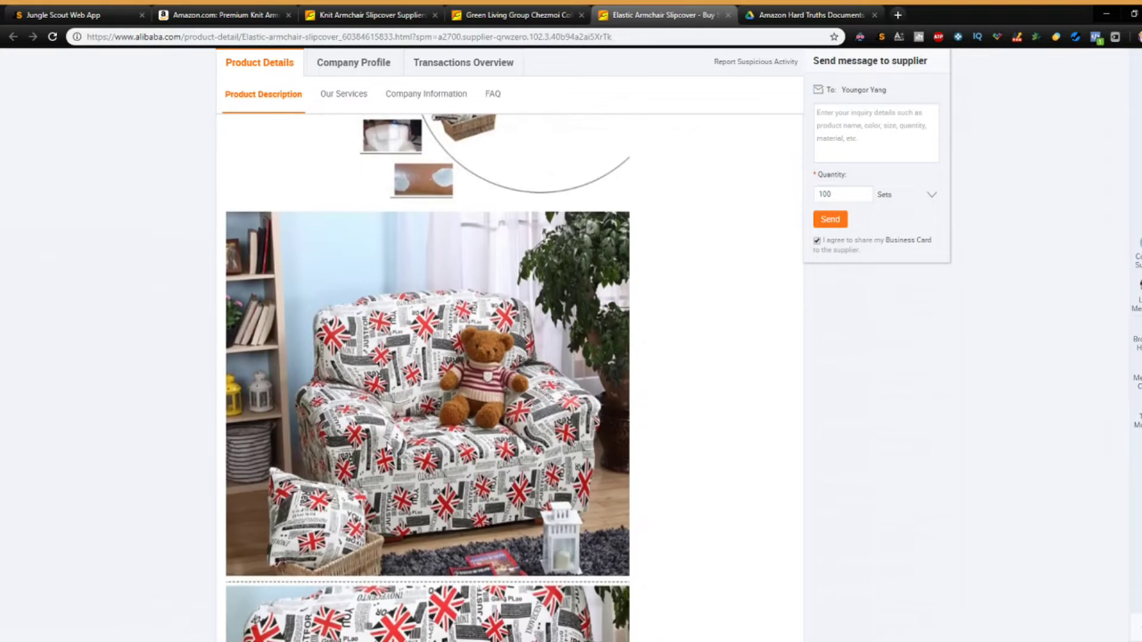
scroll(336, 508, down, 6)
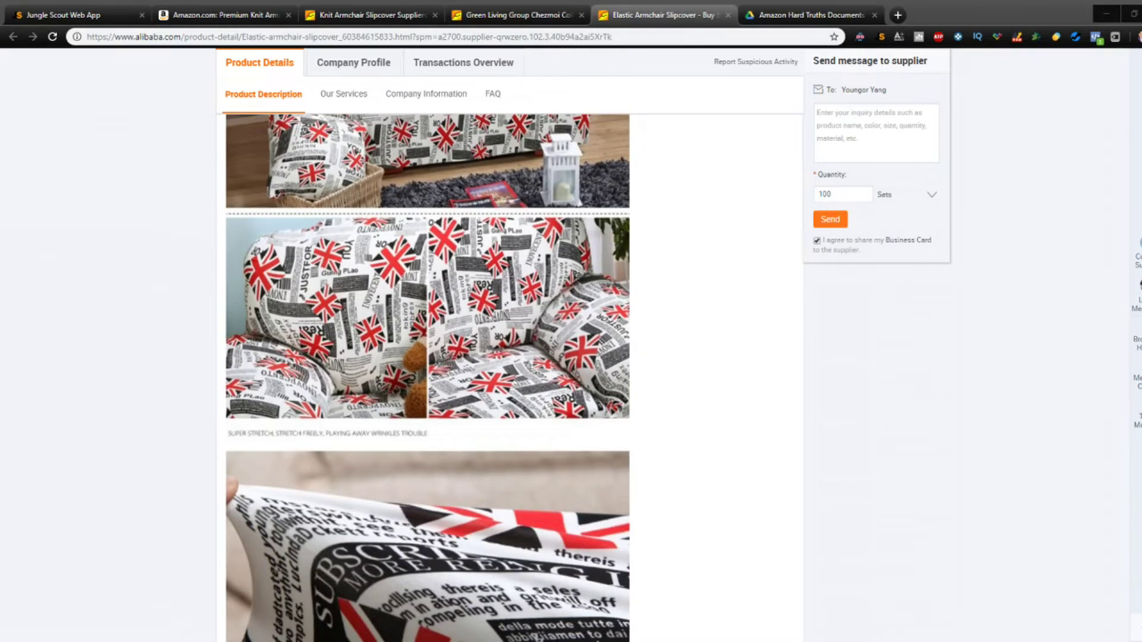
scroll(364, 490, down, 15)
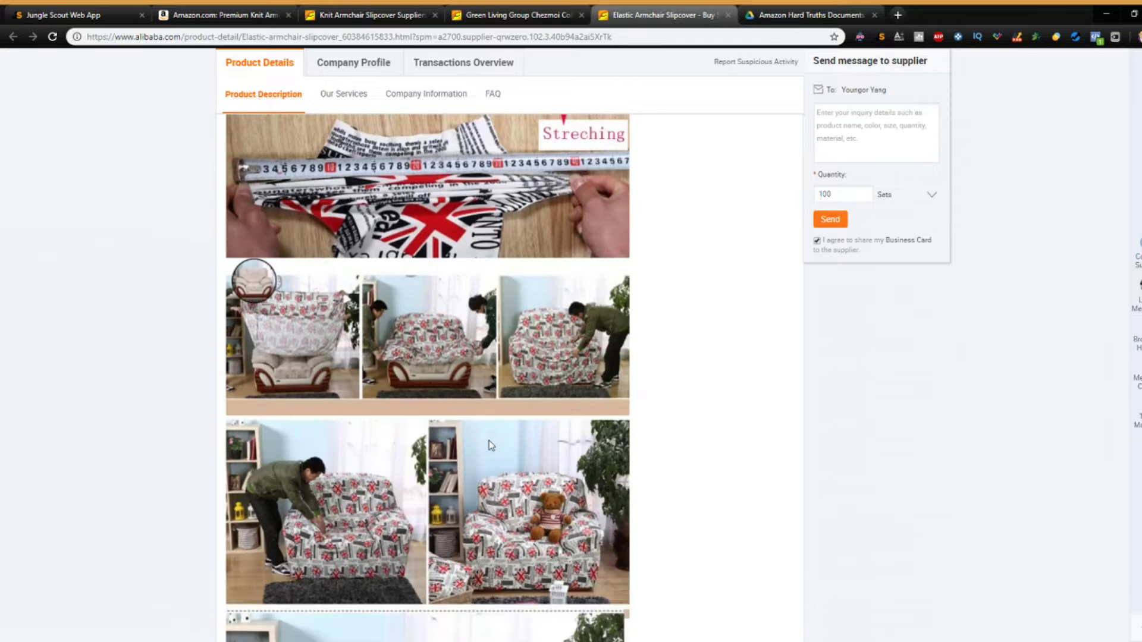
- Look over the remaining Elastic armchair slipcover images and compare the Amazon slipcover with the opened Alibaba listings
scroll(453, 477, down, 10)
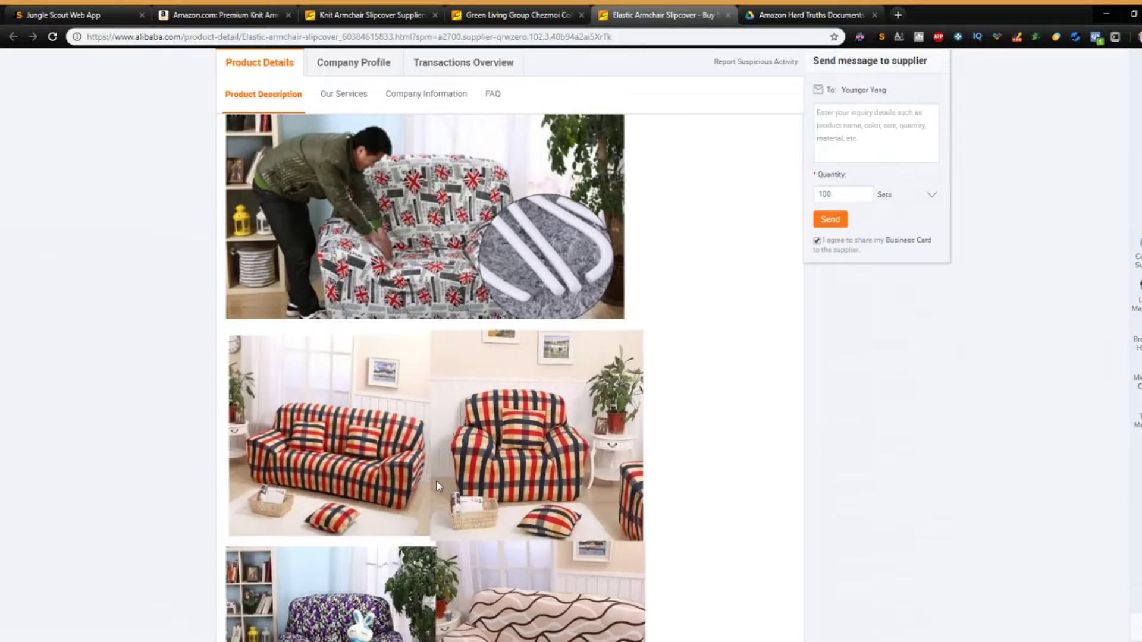
scroll(468, 479, down, 8)
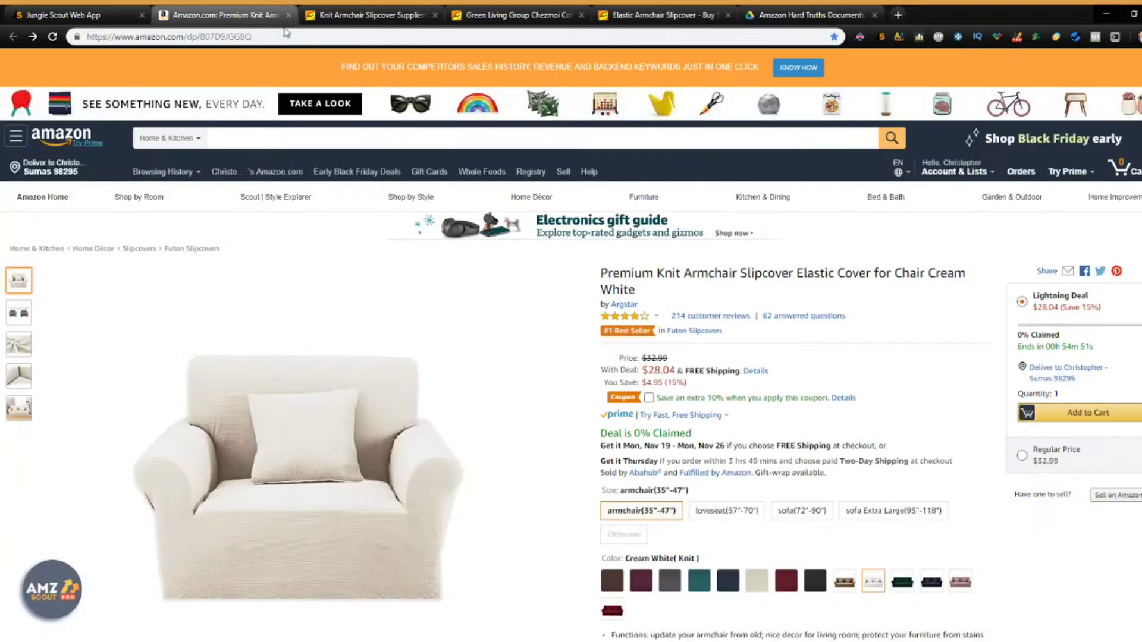
click(221, 15)
click(410, 10)
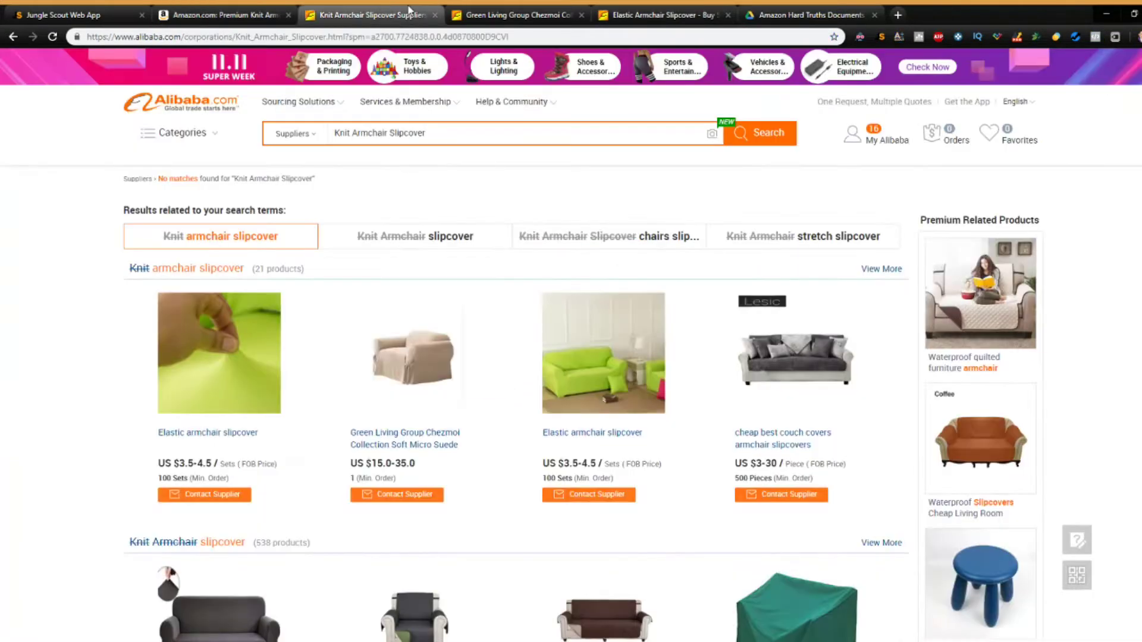
click(506, 10)
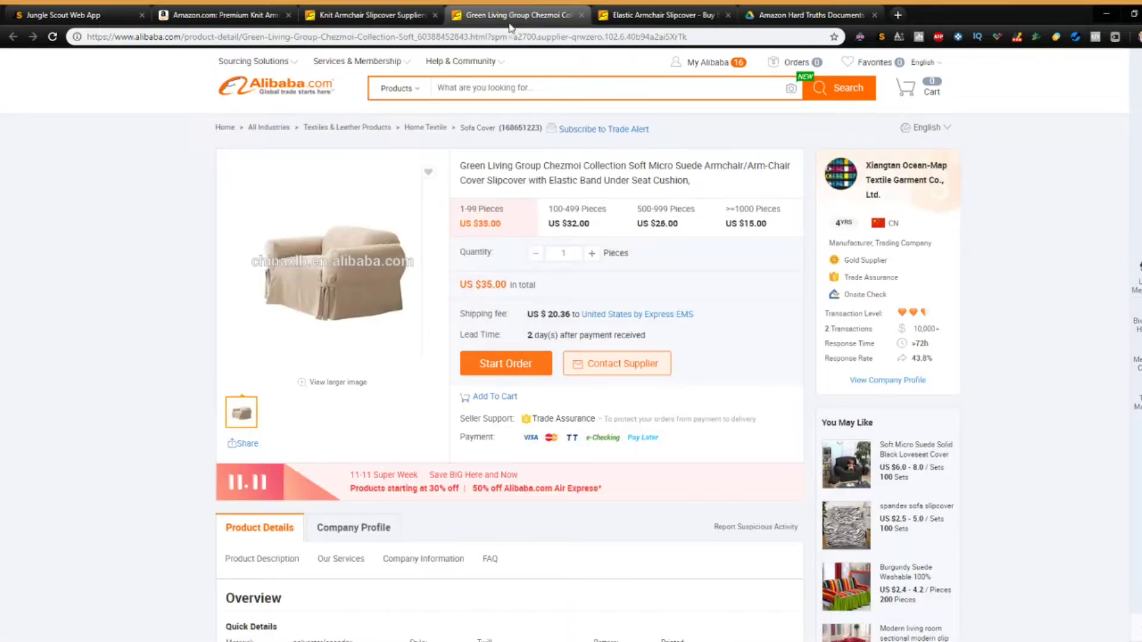
click(660, 15)
click(549, 10)
click(416, 13)
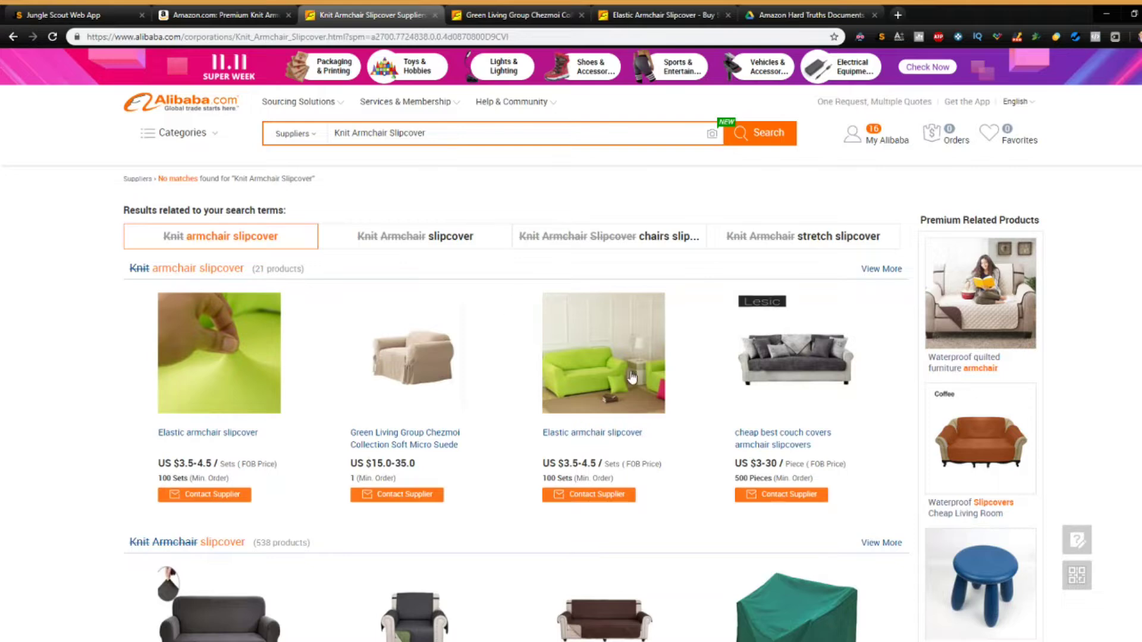
- Open the Jacquard Stretch Solid Color Small Checked Sofa Chair product from the stretch slipcover results in a separate tab and show it
scroll(678, 494, down, 8)
scroll(690, 466, down, 7)
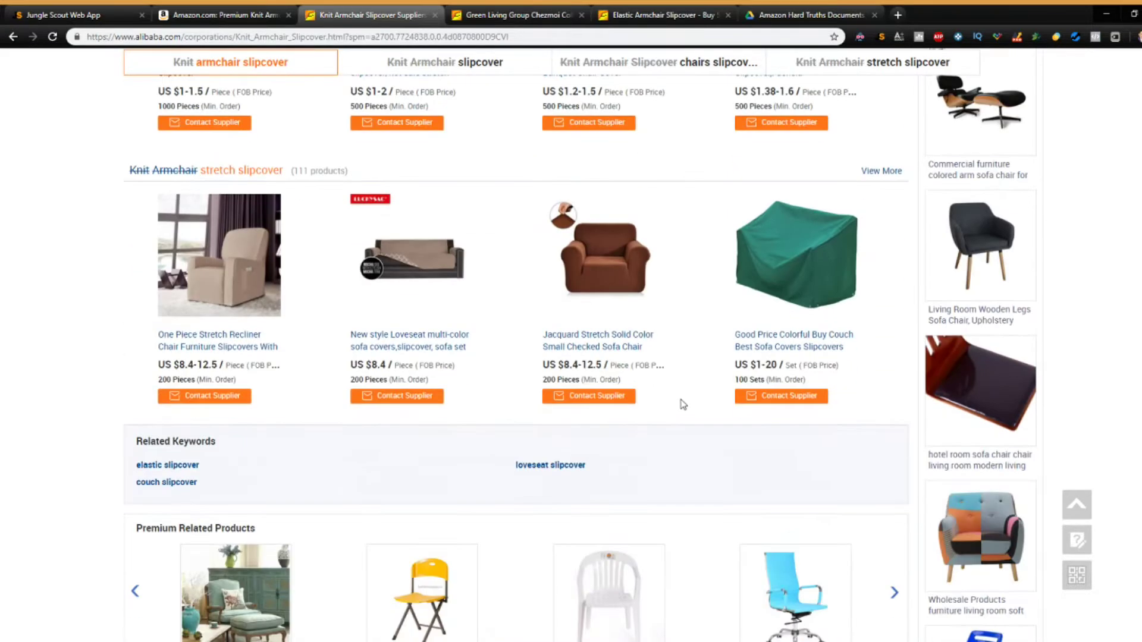
middle_click(610, 278)
click(553, 11)
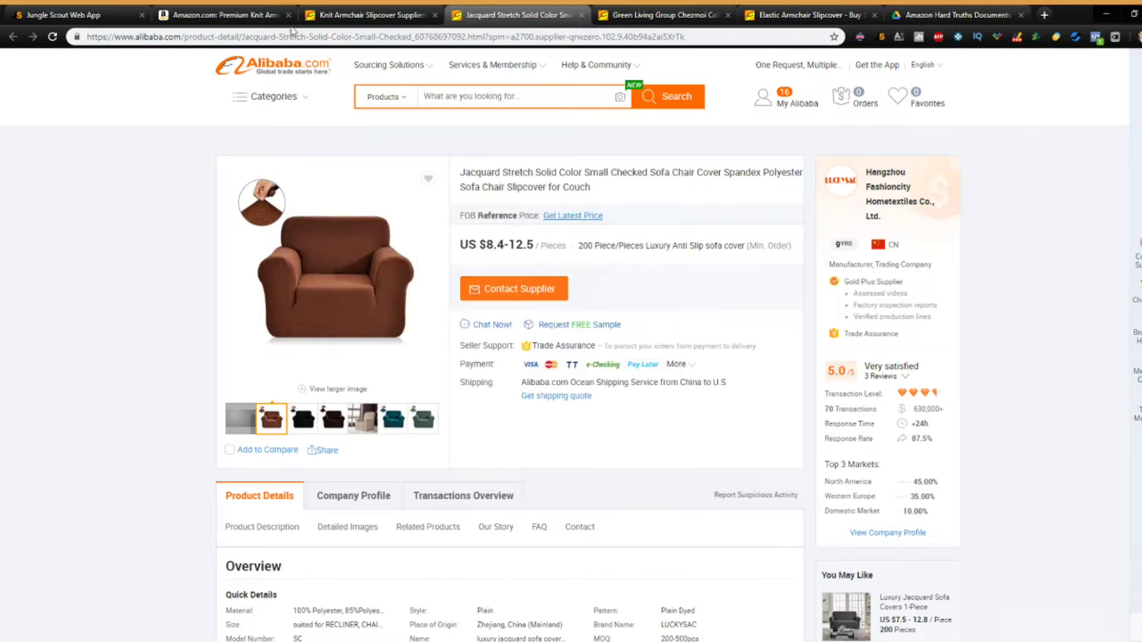
- Compare the Jacquard sofa chair cover with the Amazon slipcover and check the supplier results for other similar products
click(238, 13)
click(344, 11)
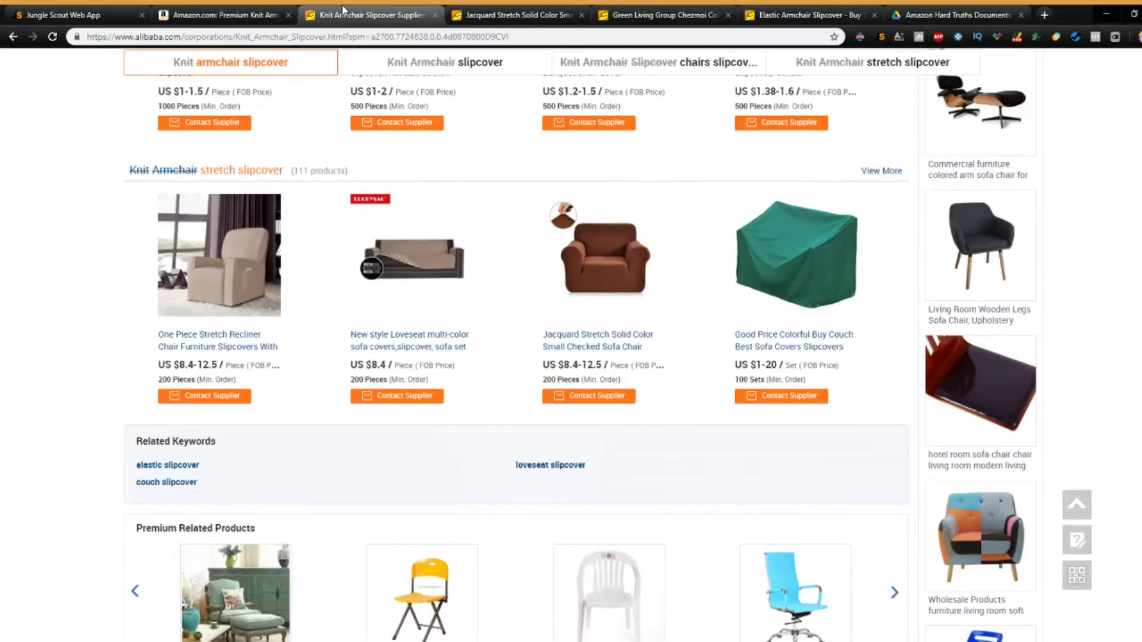
click(462, 9)
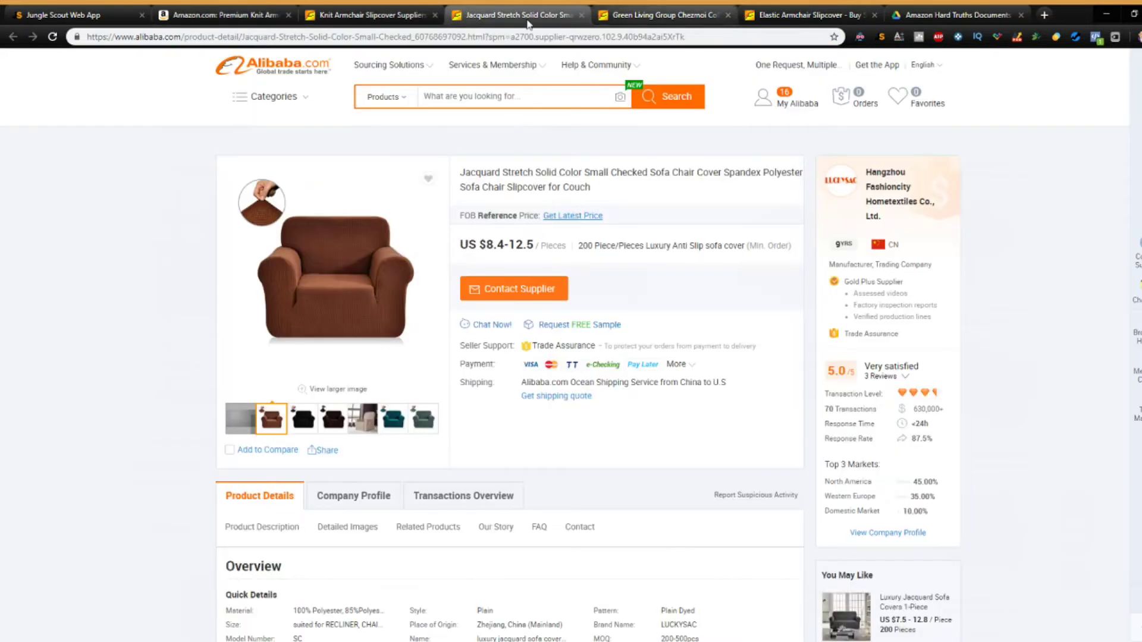
click(376, 13)
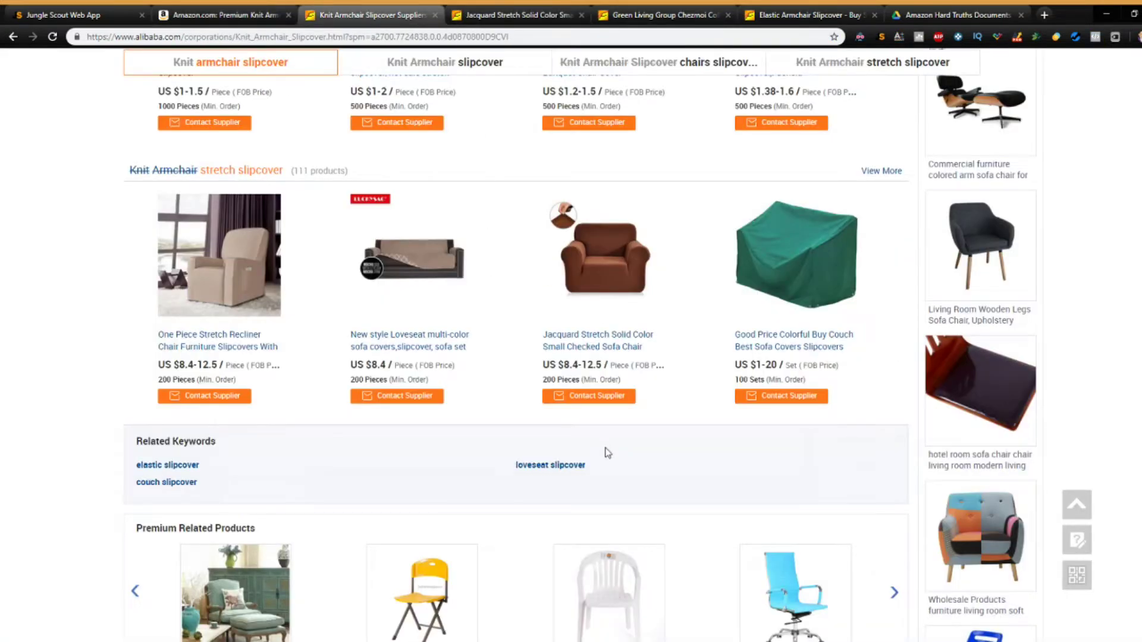
scroll(604, 452, down, 3)
scroll(632, 377, up, 5)
scroll(632, 376, up, 8)
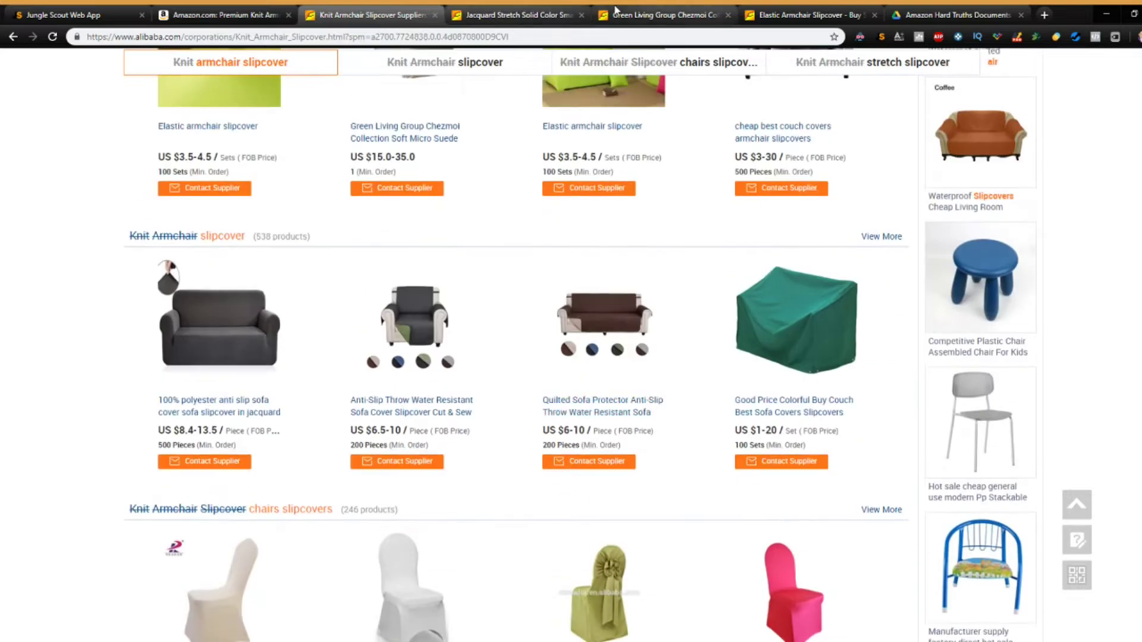
click(529, 14)
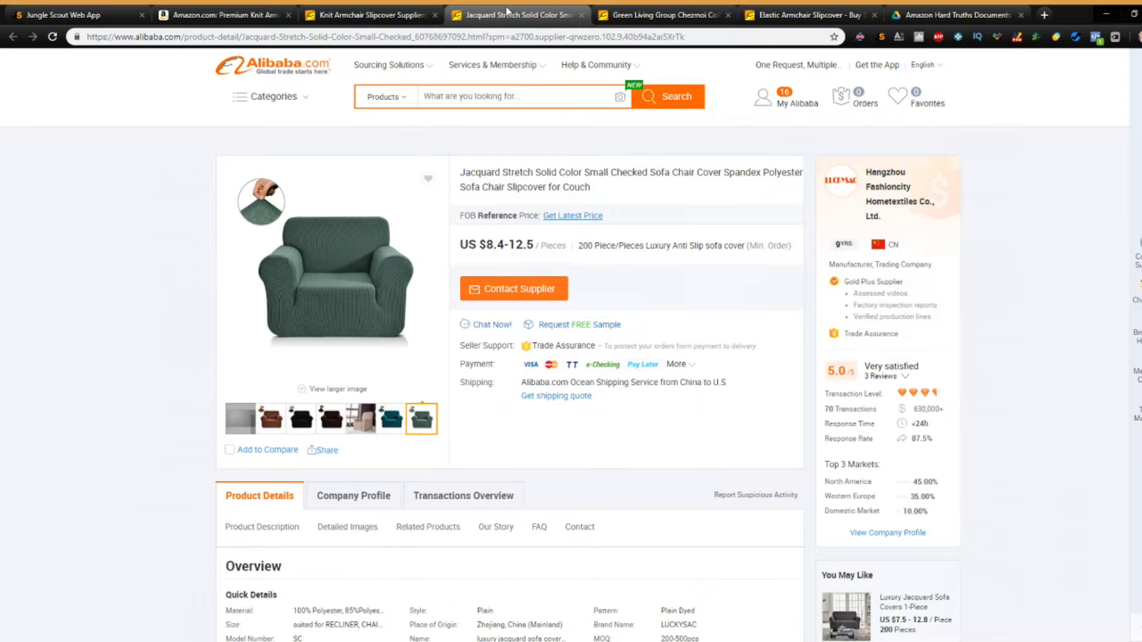
- Compare the Green Living Group listing's quick details, packaging and specifications with the Elastic armchair slipcover listing
click(663, 15)
click(807, 15)
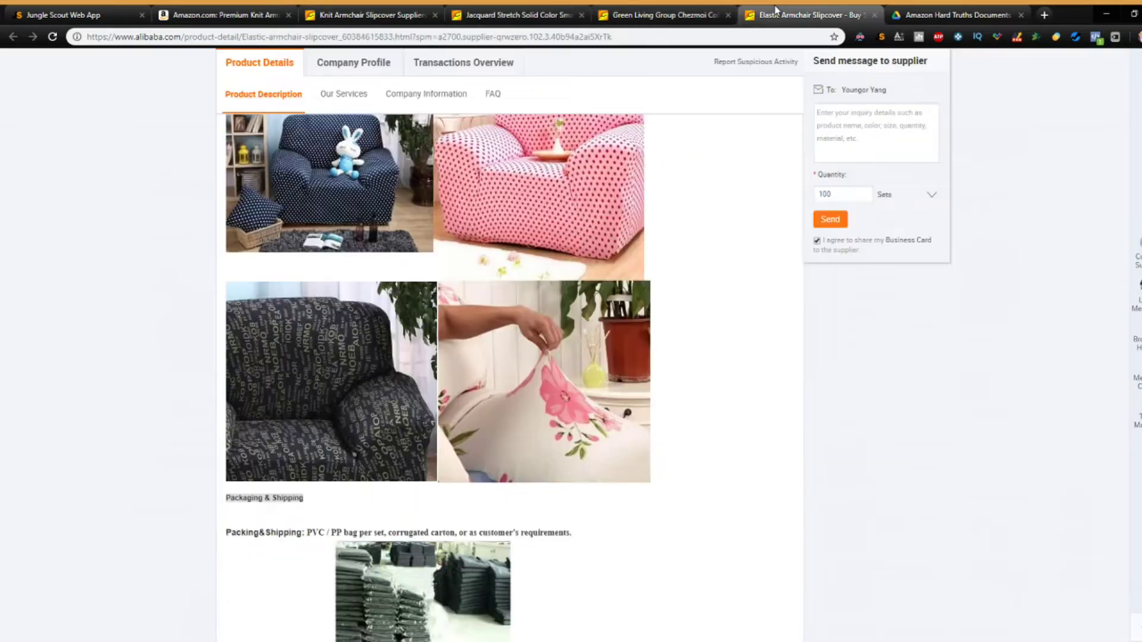
scroll(671, 250, up, 8)
click(655, 15)
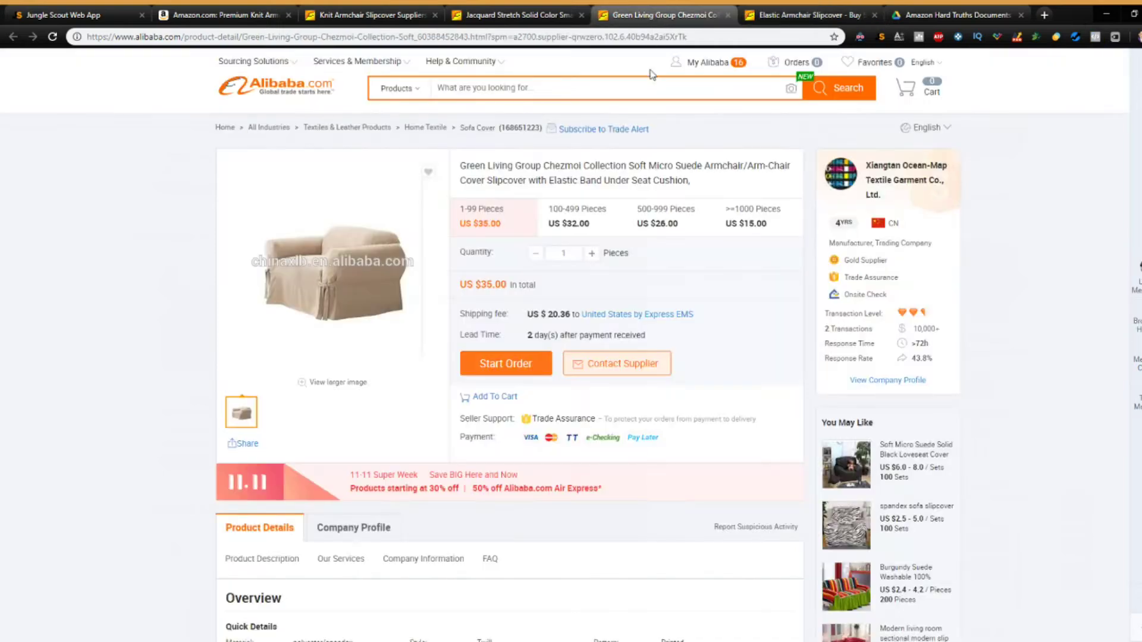
scroll(557, 306, down, 4)
scroll(568, 316, down, 5)
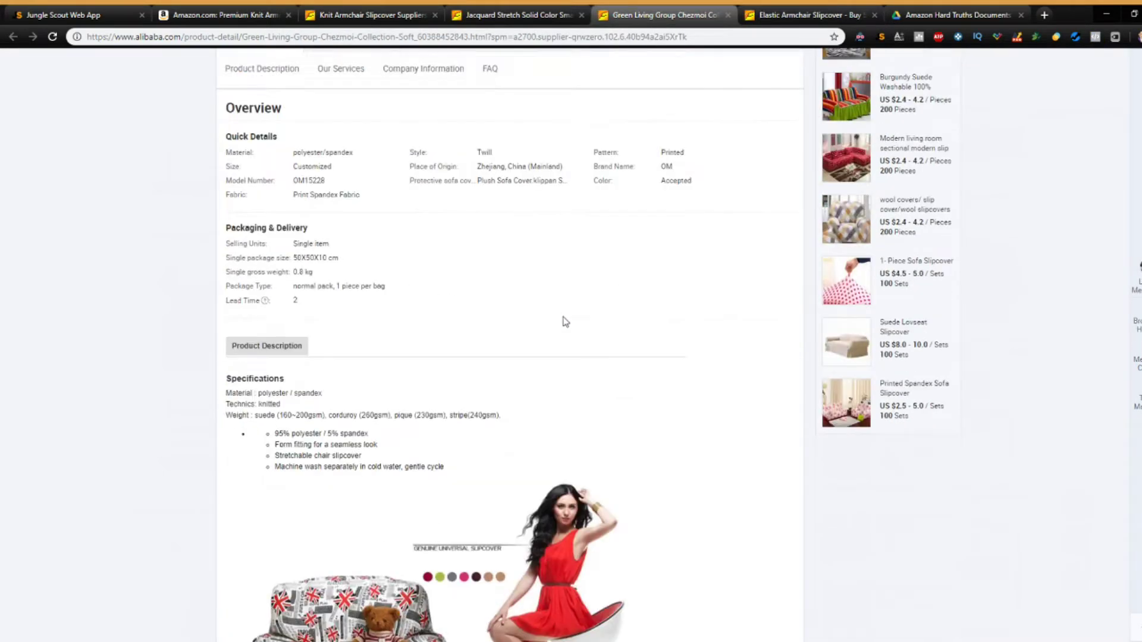
click(810, 12)
scroll(640, 294, up, 12)
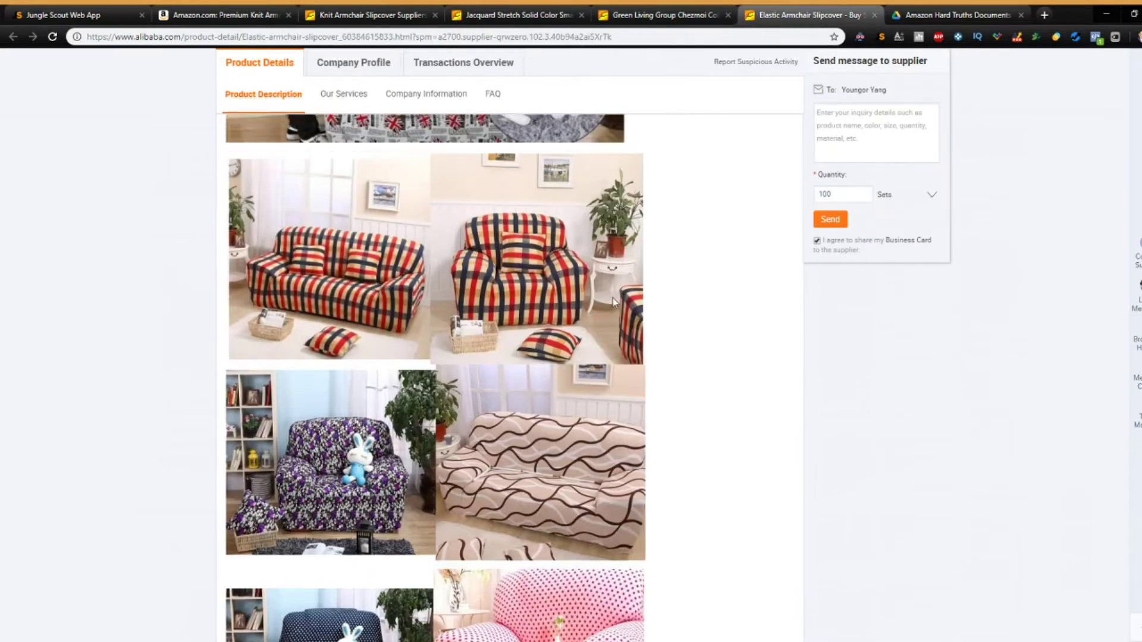
scroll(690, 267, up, 15)
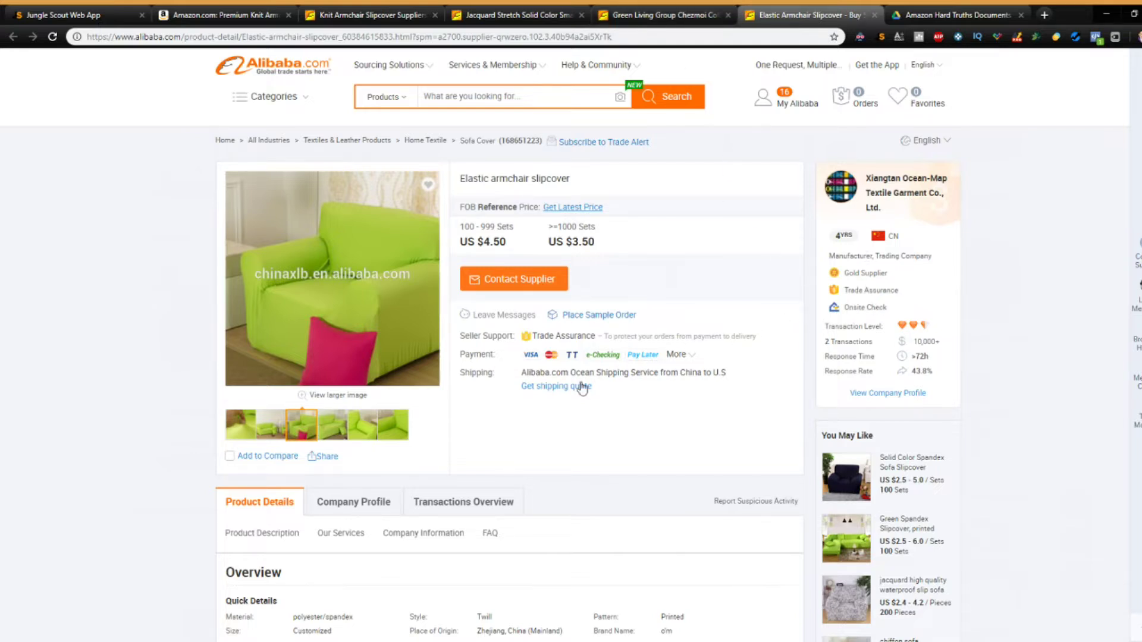
scroll(558, 291, down, 2)
scroll(558, 291, down, 4)
- Review the Green Living Group listing's price tiers, supplier profile and description, and go back to the Jacquard sofa chair cover
click(676, 18)
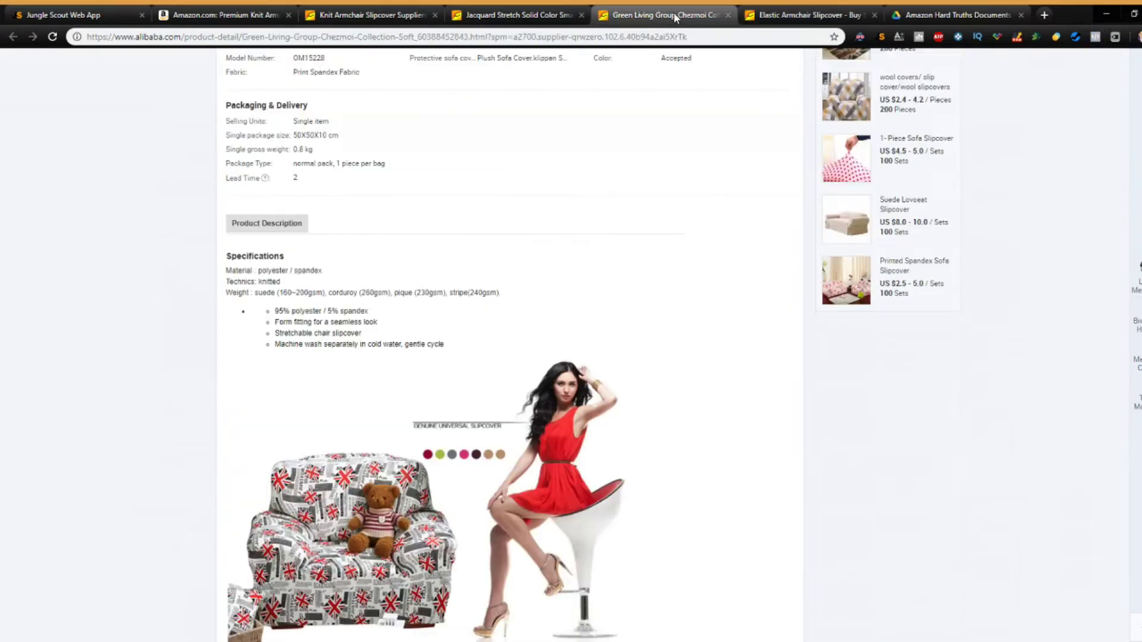
scroll(619, 437, up, 8)
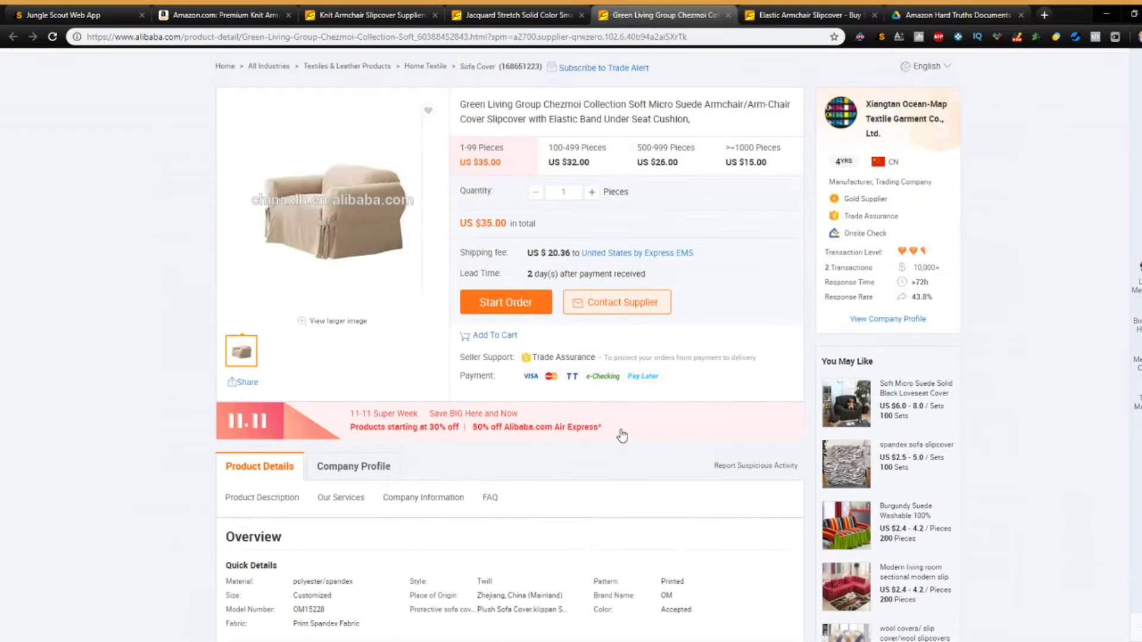
scroll(621, 431, up, 2)
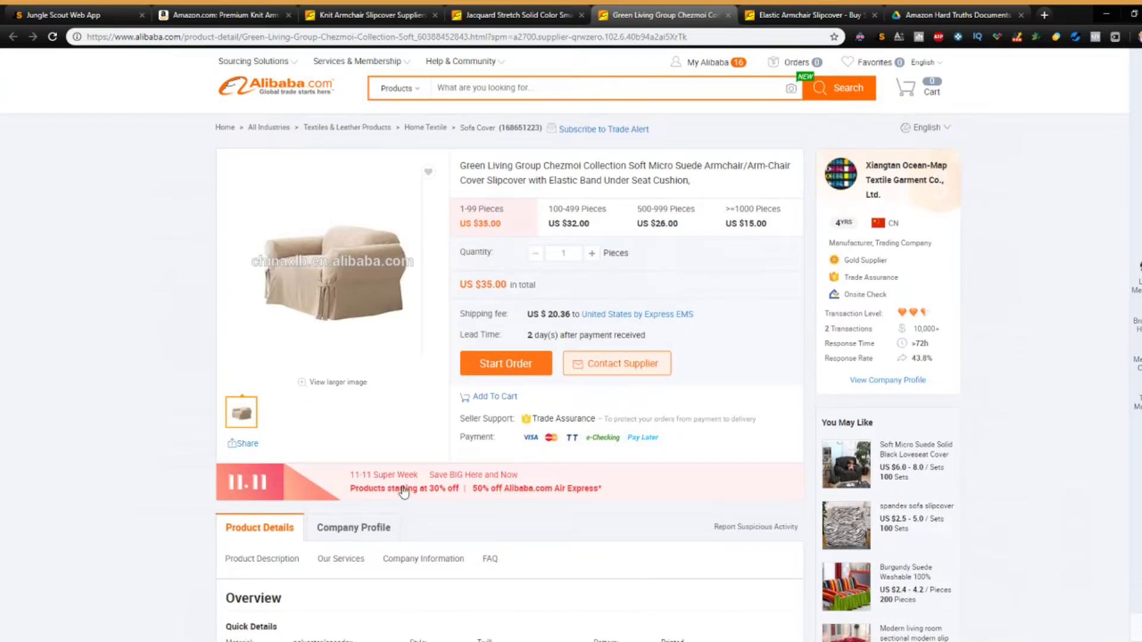
scroll(512, 429, down, 10)
scroll(552, 357, up, 10)
click(746, 16)
click(526, 12)
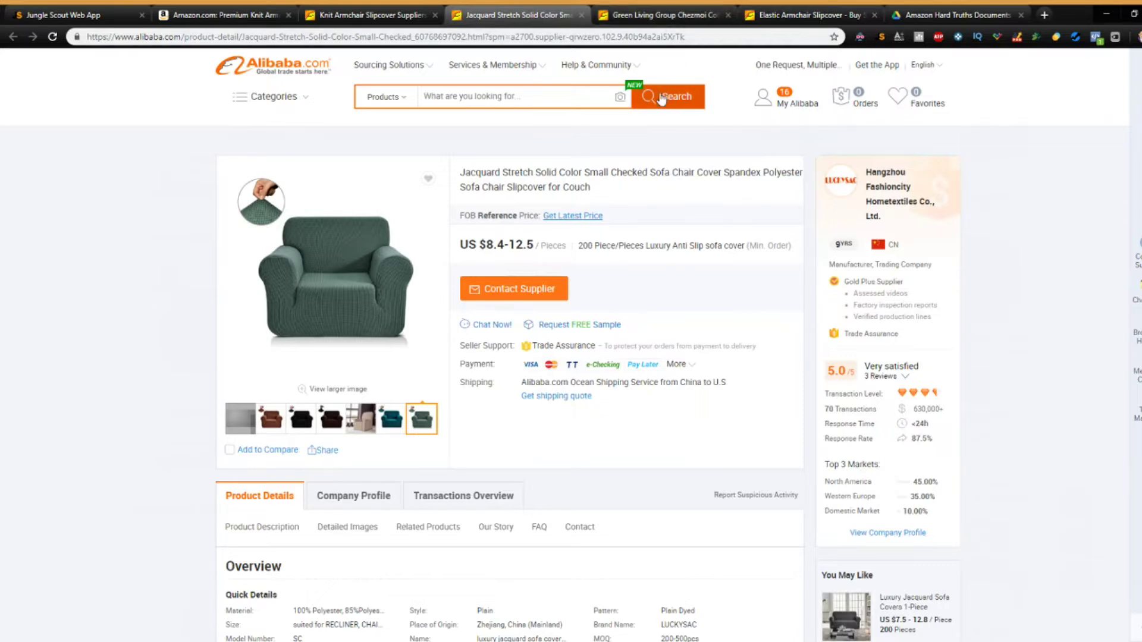
- Examine the supplier results from the plain slipcover group down to the related products for further matching slipcovers
click(408, 12)
scroll(593, 441, down, 7)
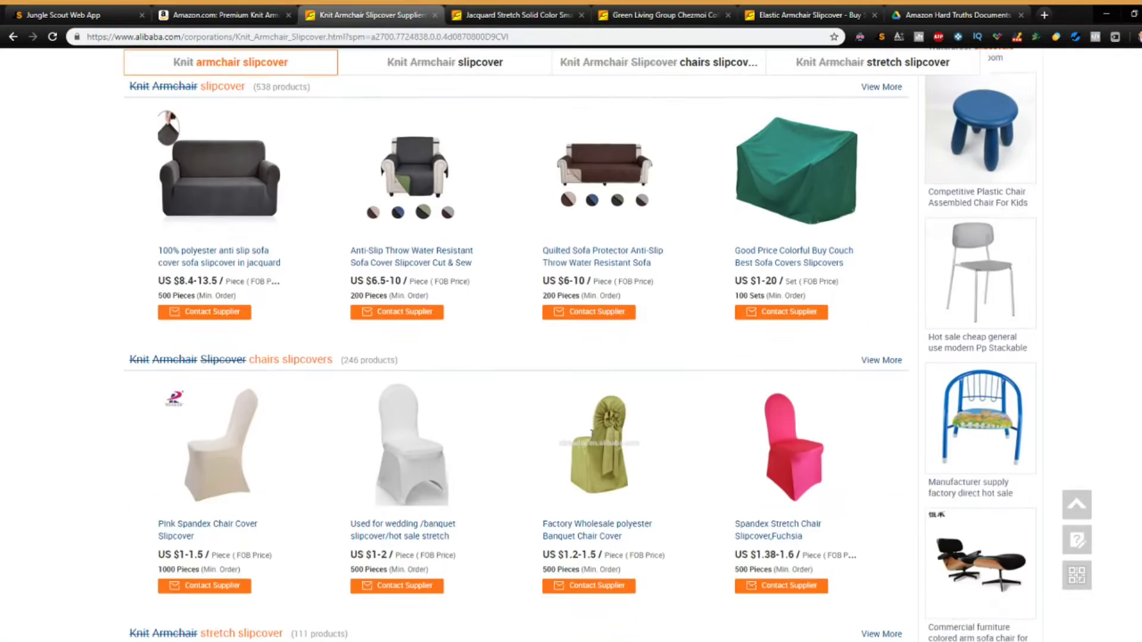
scroll(593, 437, down, 4)
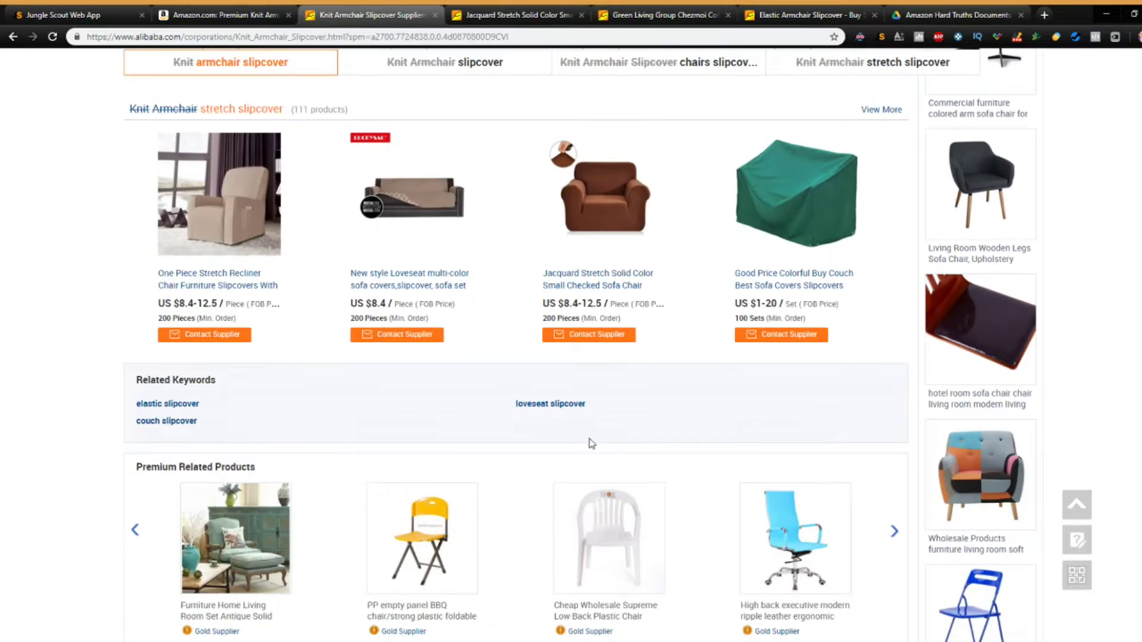
scroll(592, 443, down, 4)
scroll(589, 455, up, 6)
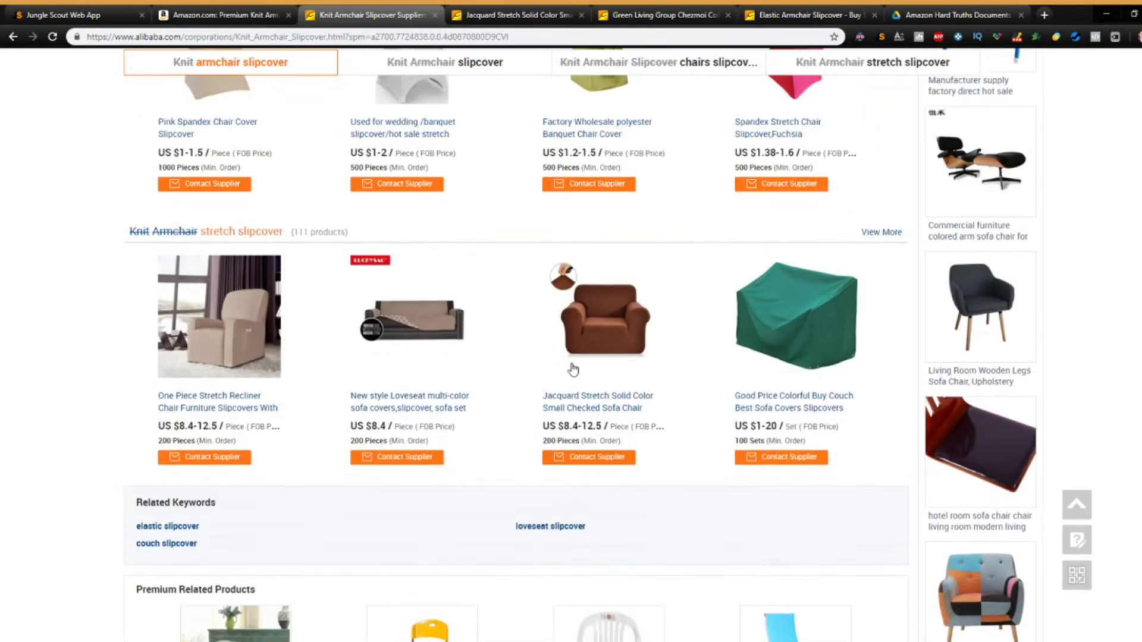
scroll(536, 369, up, 4)
scroll(589, 315, up, 5)
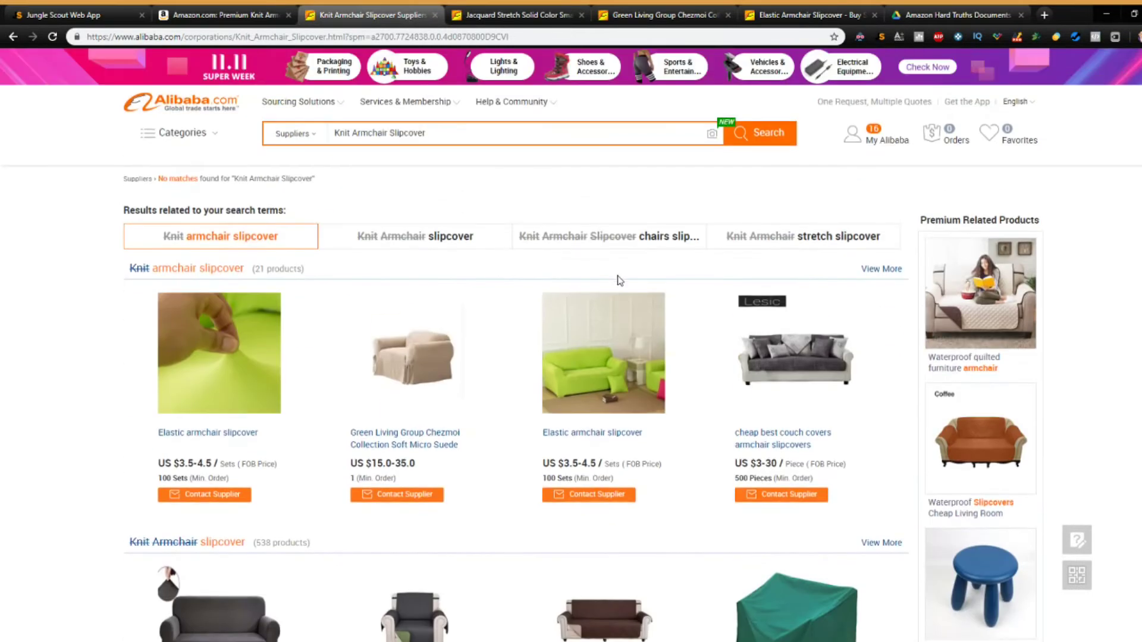
- Open the contact-supplier form for the Green Living Group Chezmoi armchair slipcover
click(655, 15)
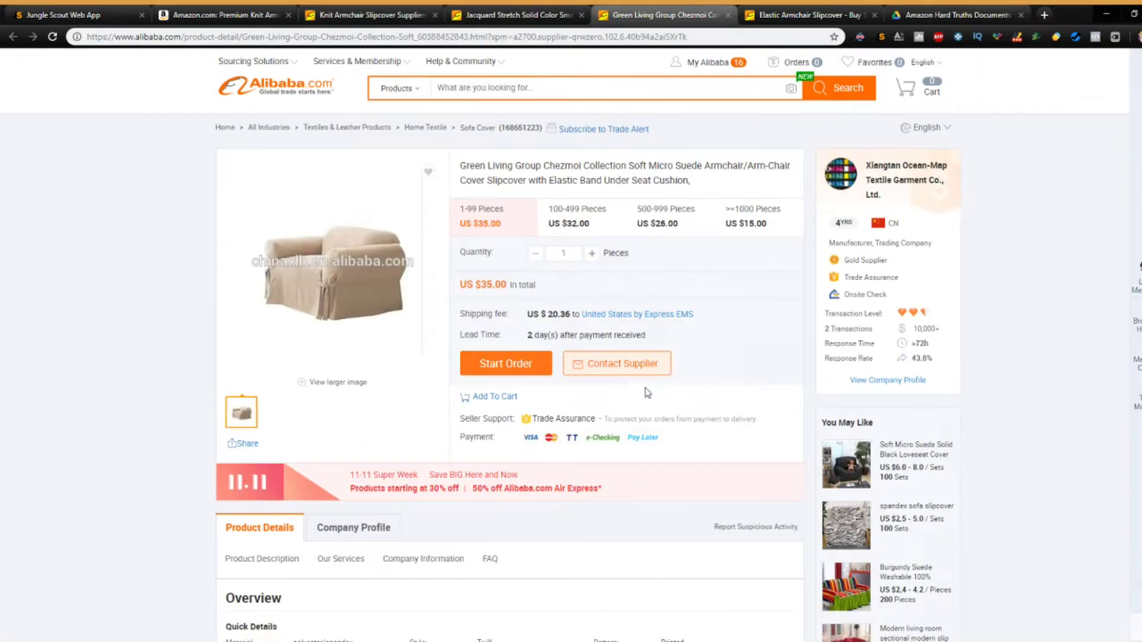
mouse_move(708, 62)
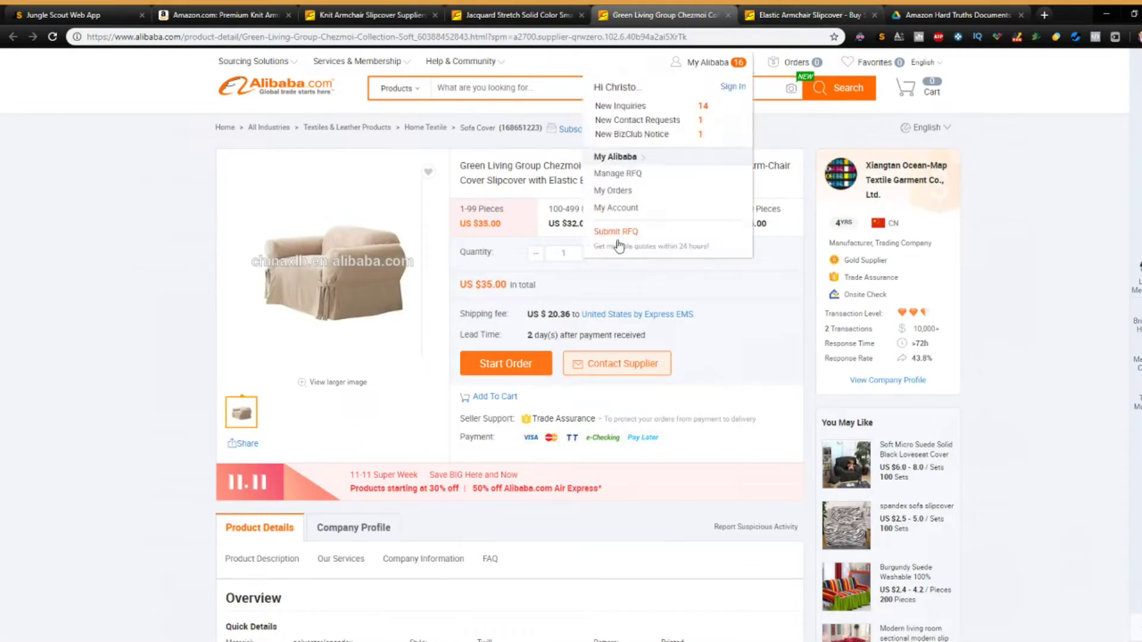
click(623, 365)
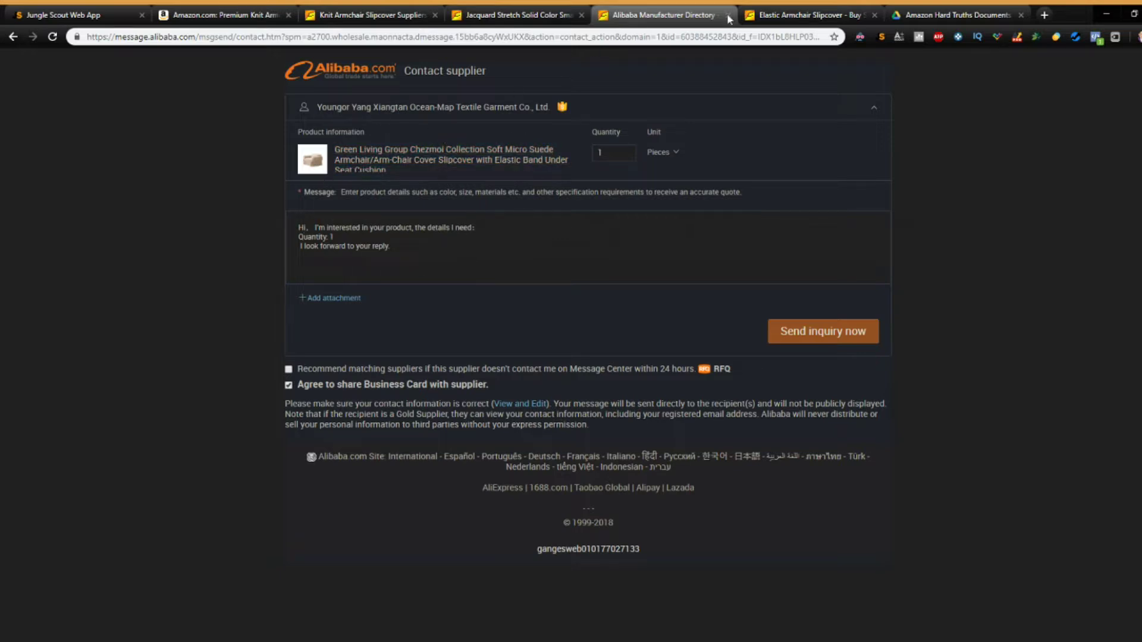
- Go to the Elastic armchair slipcover listing and open its contact-supplier form
click(803, 10)
scroll(491, 260, up, 6)
click(505, 279)
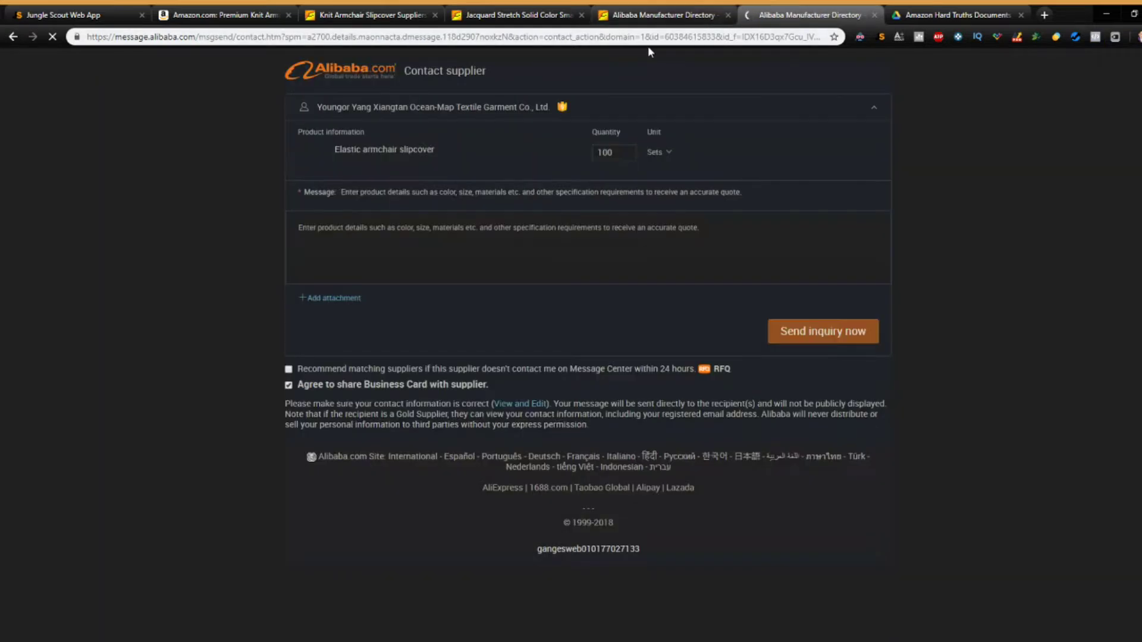
- Compare the supplier and product details on the Green Living Group and Elastic armchair slipcover inquiry forms
click(617, 19)
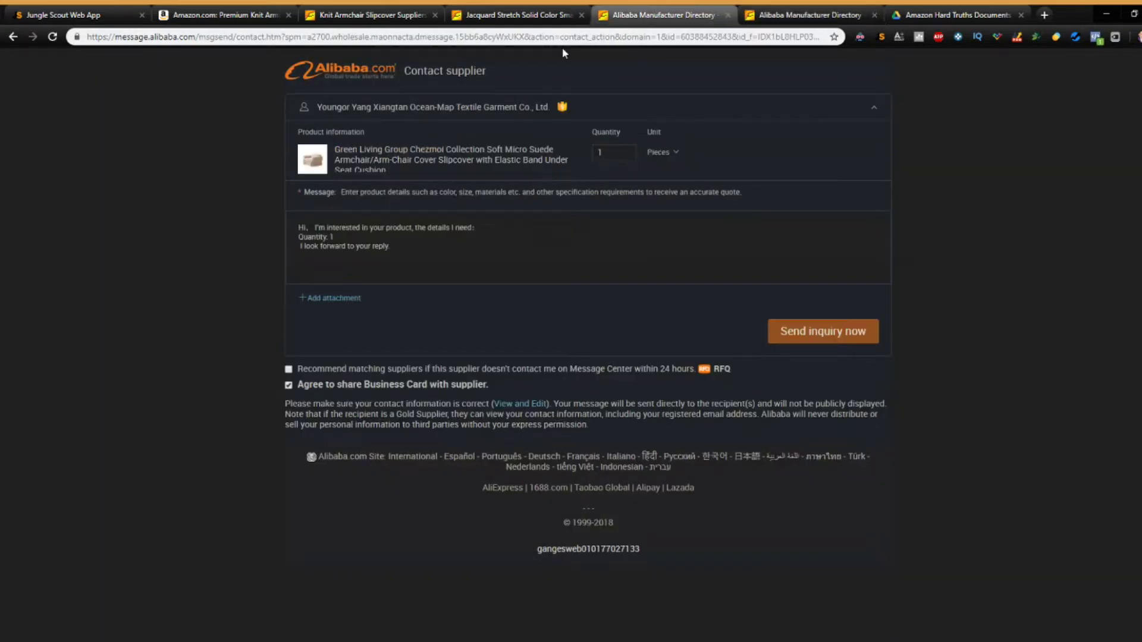
click(802, 18)
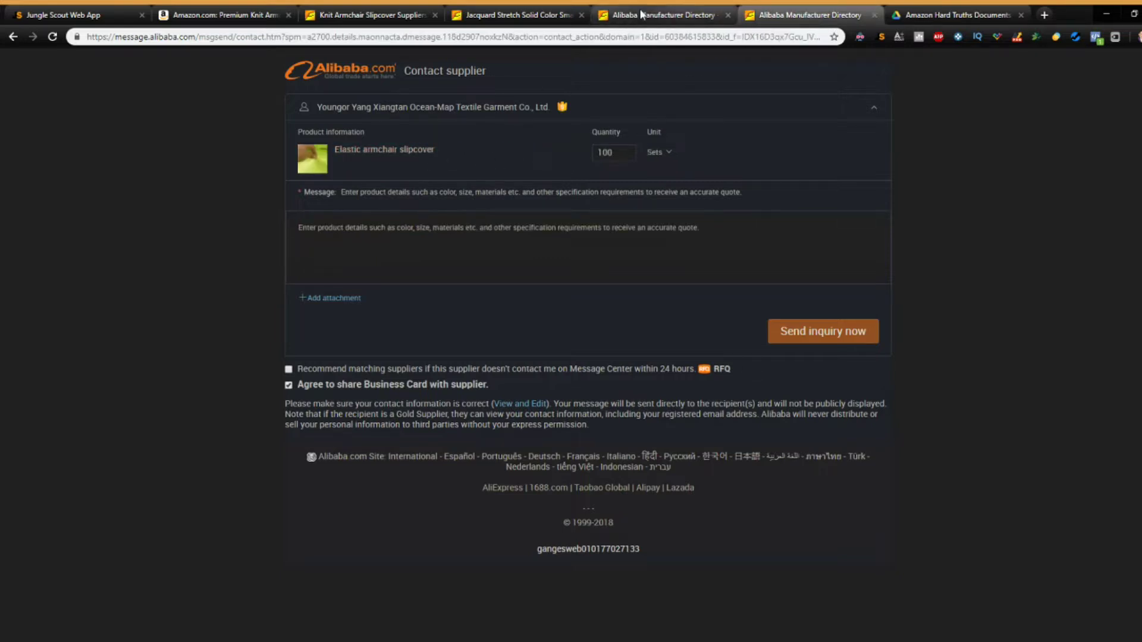
click(658, 18)
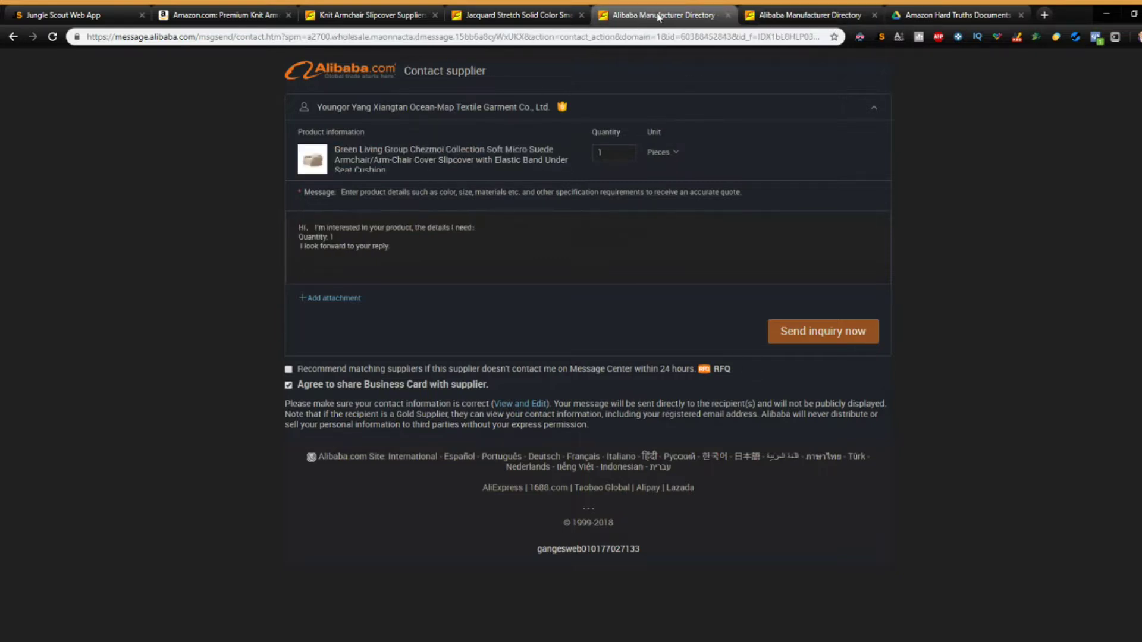
click(827, 11)
click(711, 16)
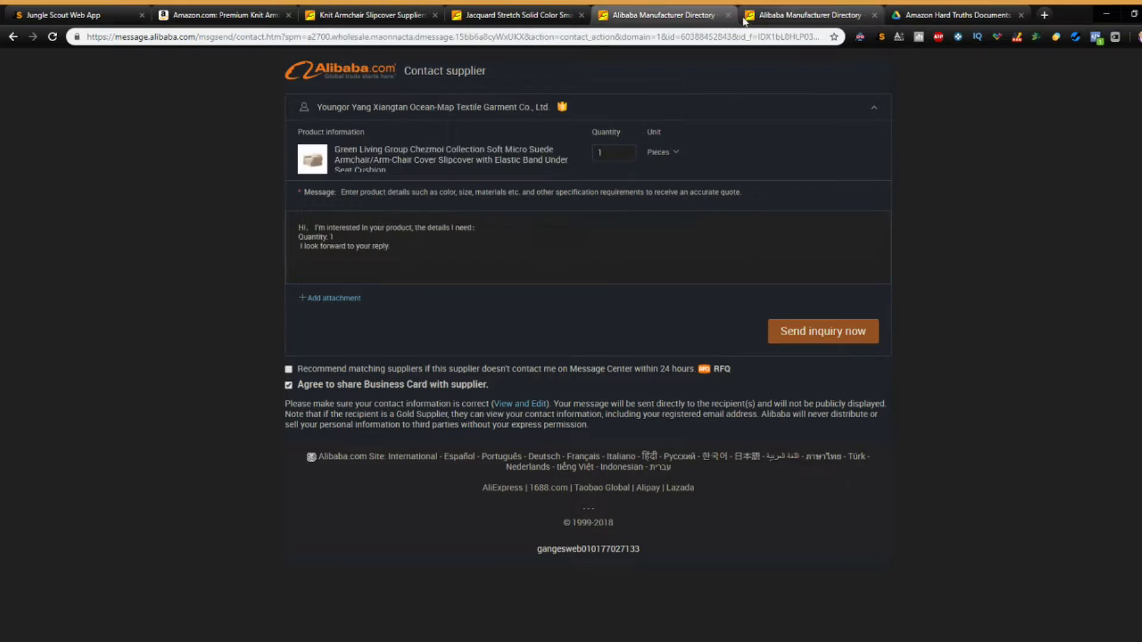
- Close the Green Living Group inquiry form and open the contact-supplier form for the Jacquard Stretch sofa chair cover
click(728, 15)
click(513, 17)
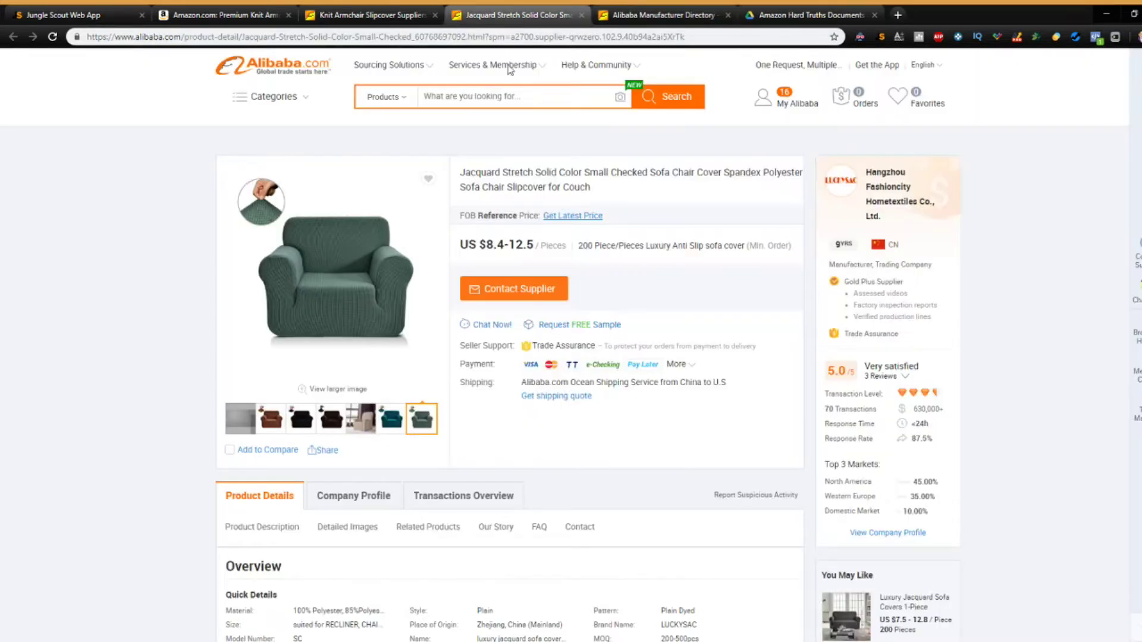
click(509, 289)
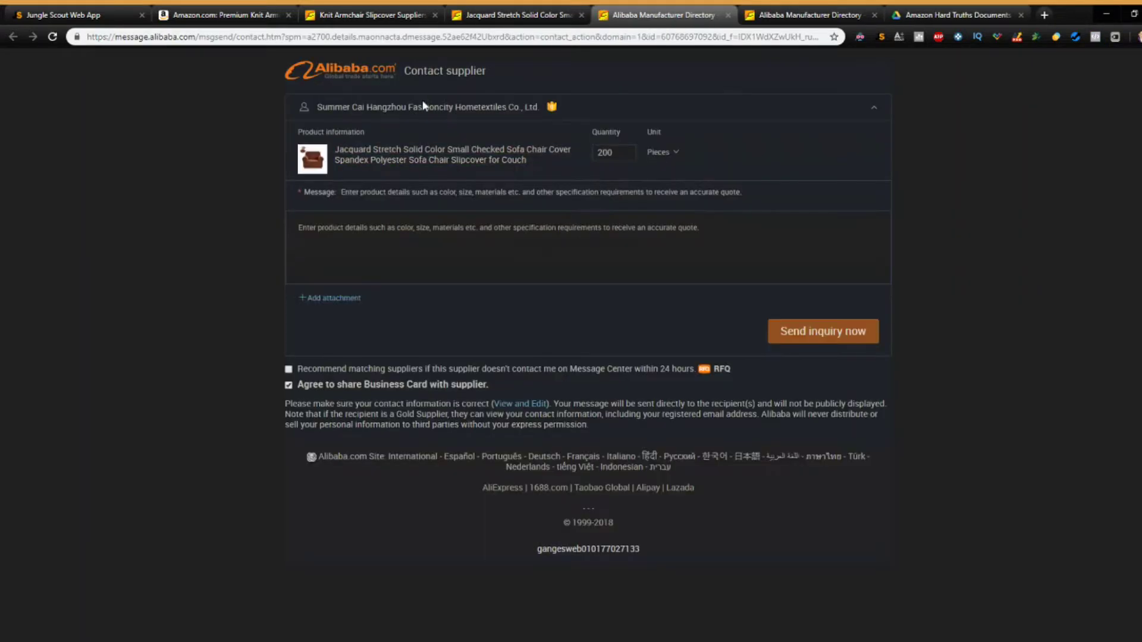
- Compare the supplier companies named on the Jacquard Stretch sofa cover and Elastic armchair slipcover inquiry forms
drag(334, 109, 512, 112)
click(517, 112)
key(ctrl+Tab)
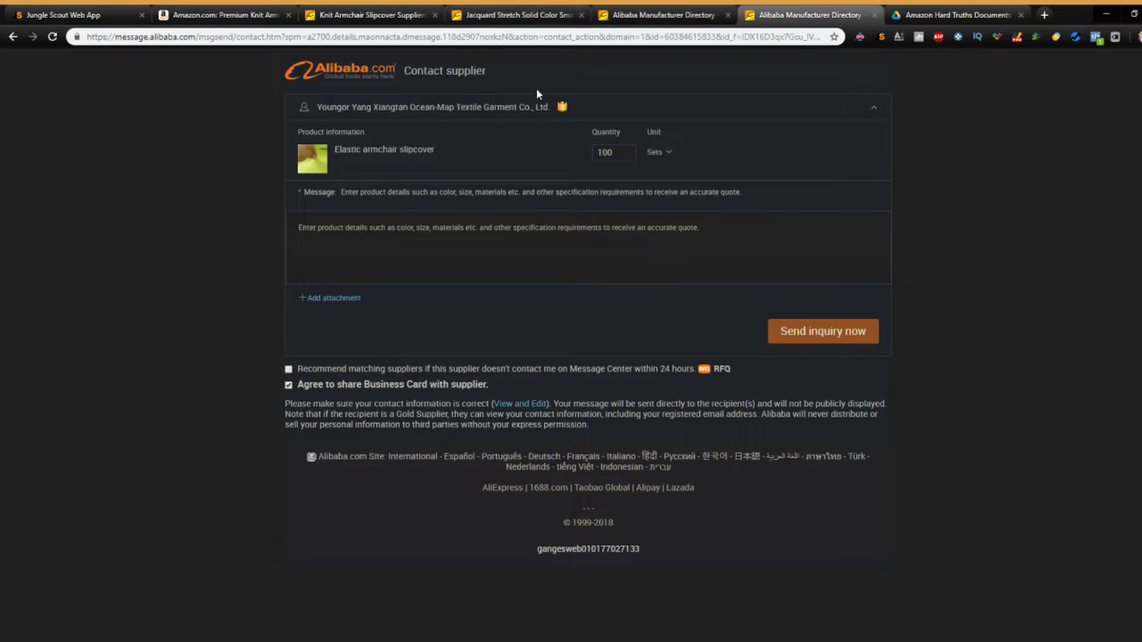
drag(419, 107, 317, 108)
click(533, 108)
click(533, 10)
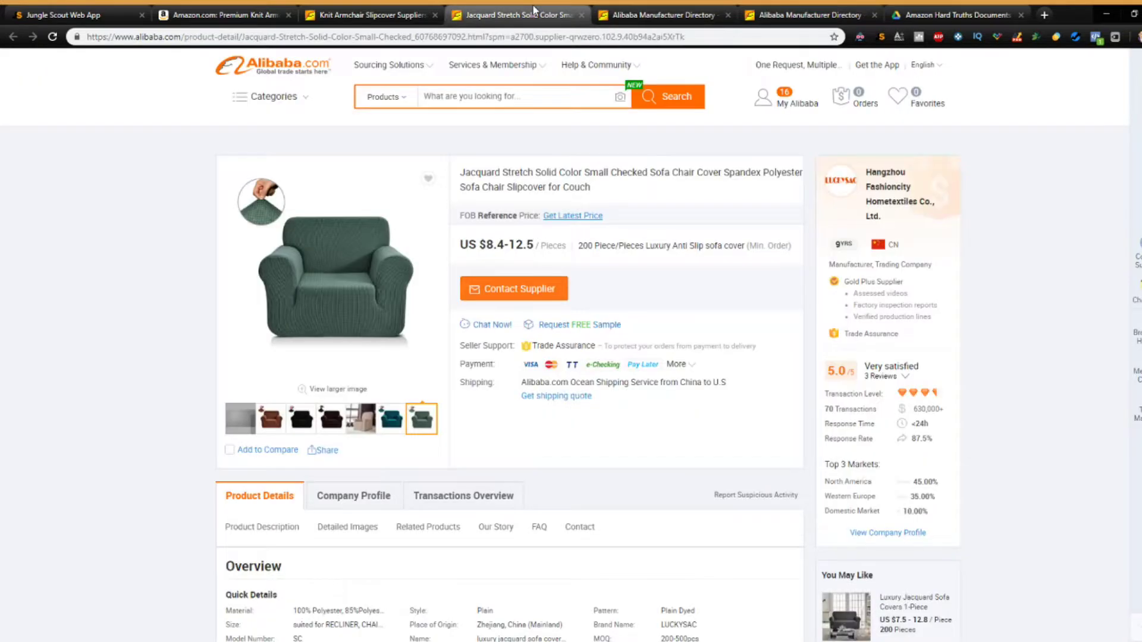
click(662, 13)
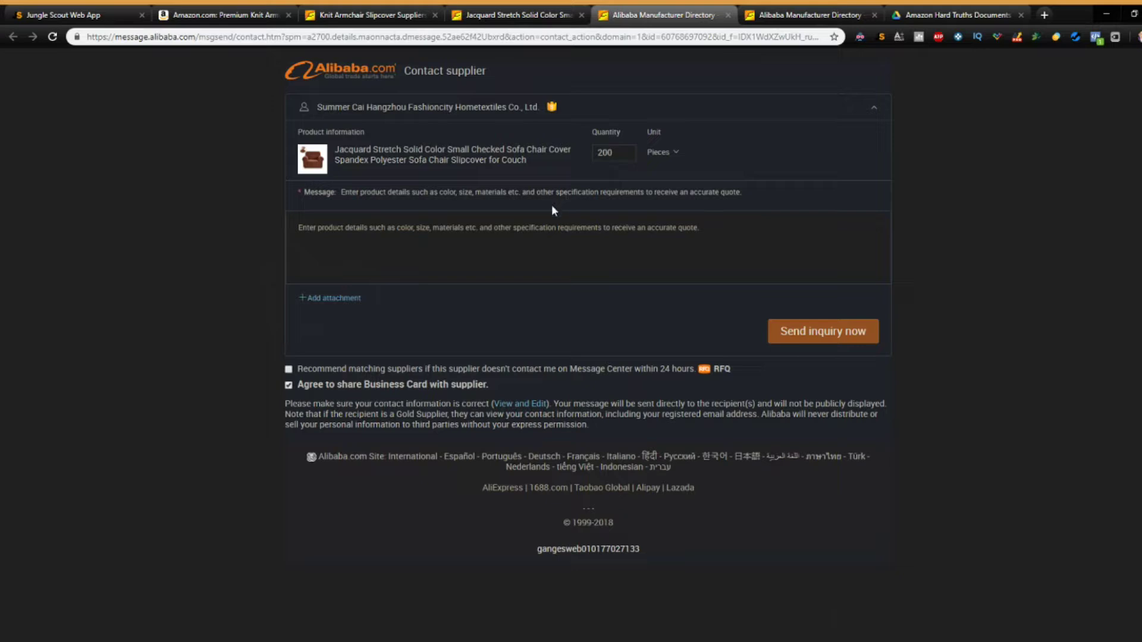
- Open the supplier email template in the Amazon Hard Truths Documents Drive folder and review its introduction and test-order request below MOQ
click(935, 10)
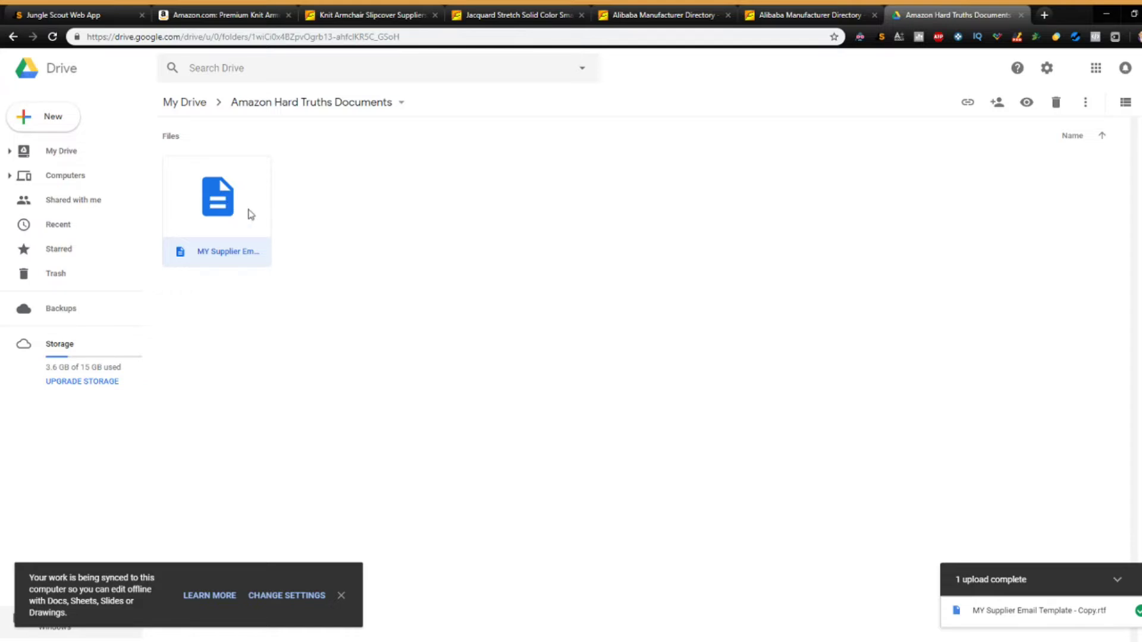
double_click(225, 204)
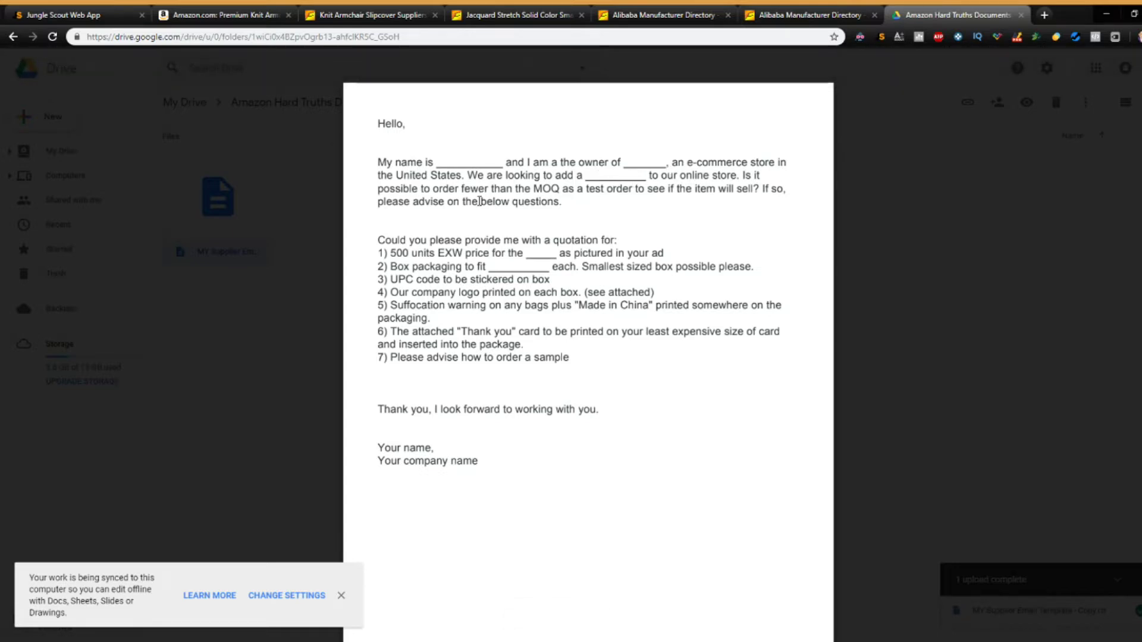
drag(742, 176, 761, 180)
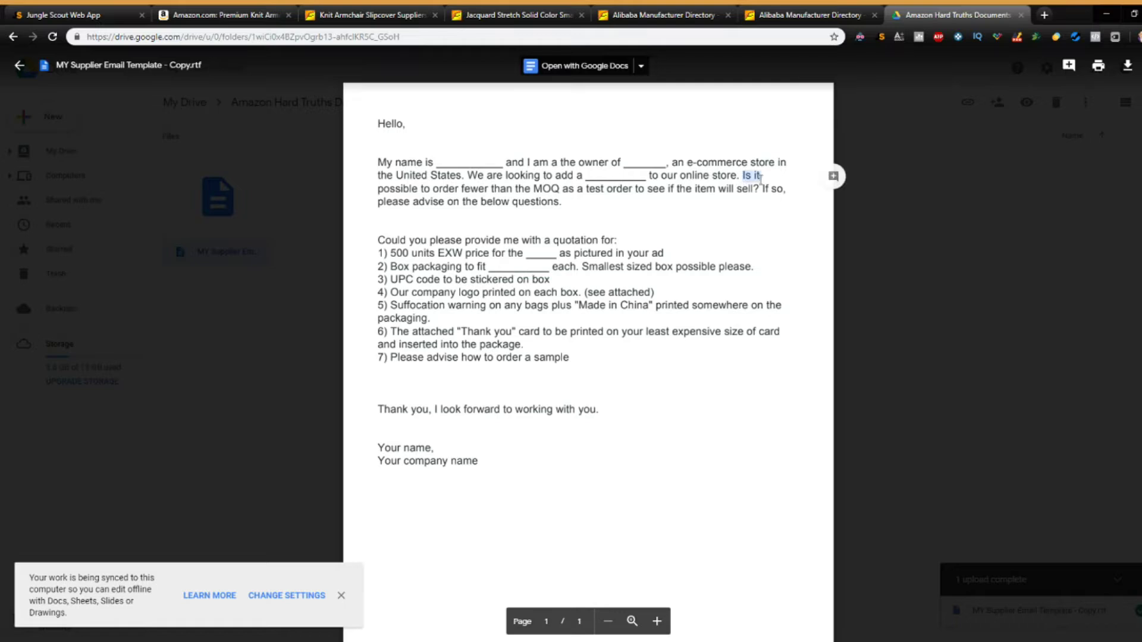
click(397, 191)
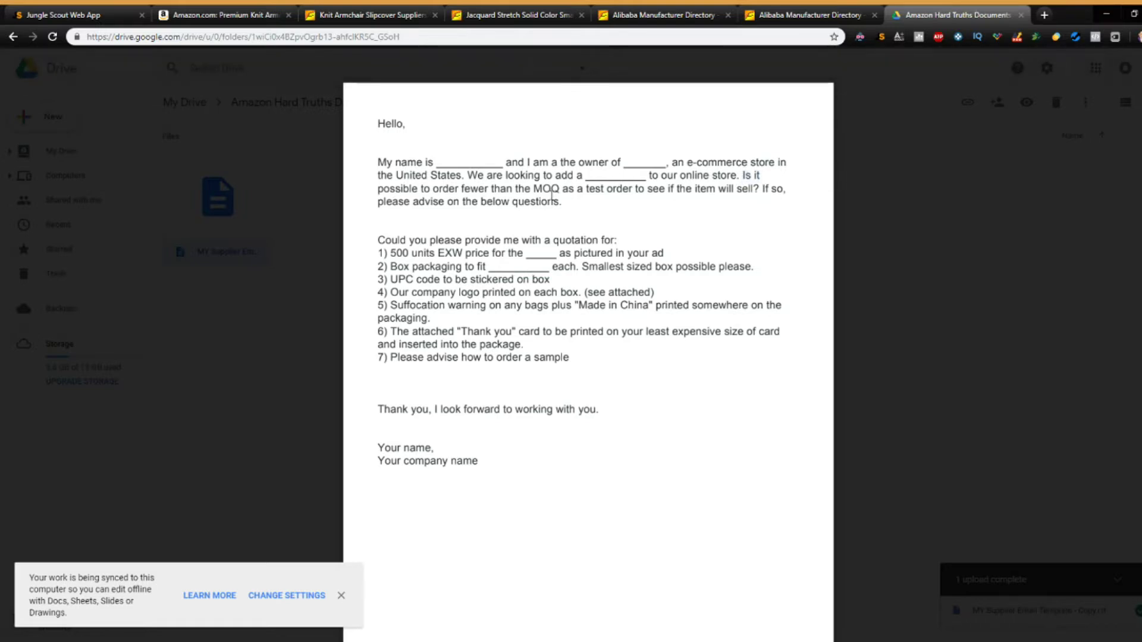
drag(535, 187, 560, 187)
click(577, 201)
drag(430, 242, 464, 253)
click(464, 253)
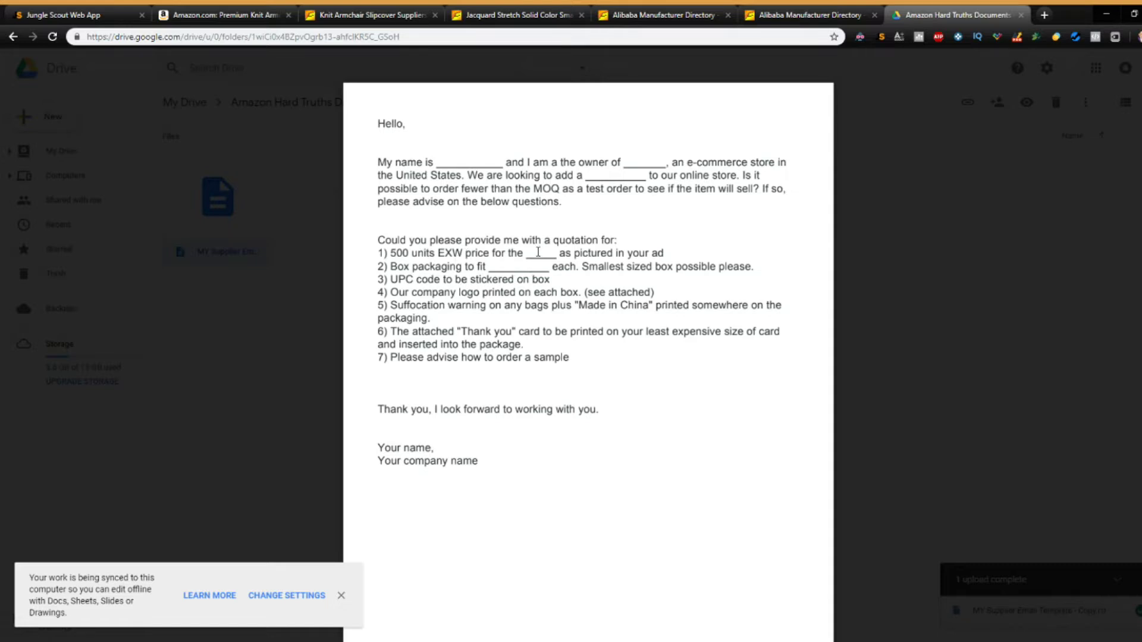
- Check the blank product name in the template's EXW price line against the product on the Jacquard Stretch listing
double_click(526, 251)
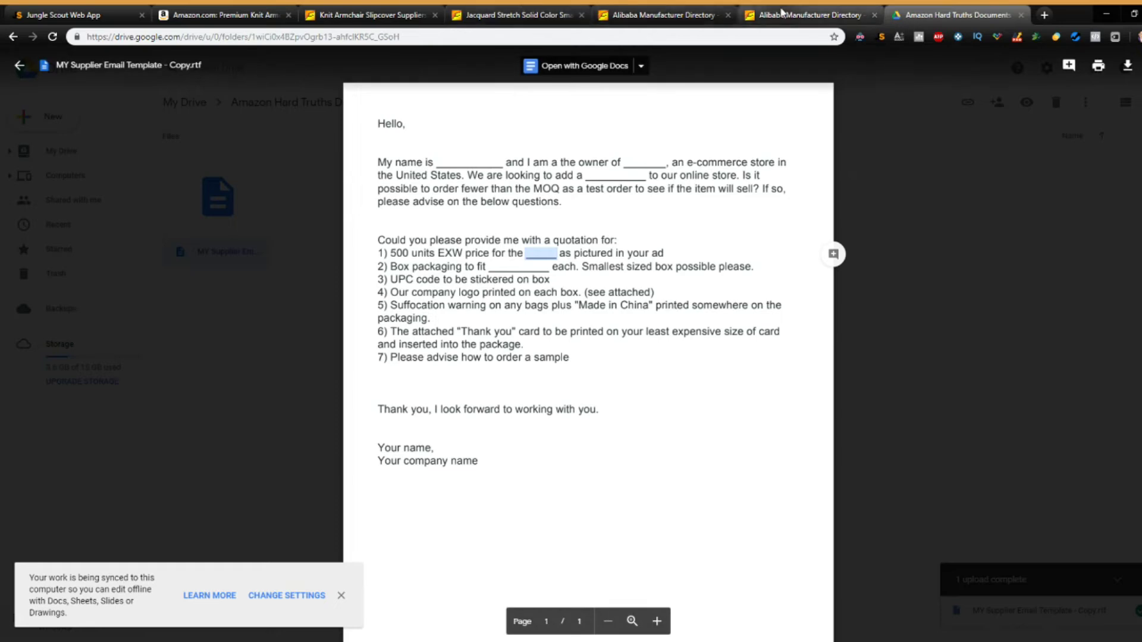
click(528, 12)
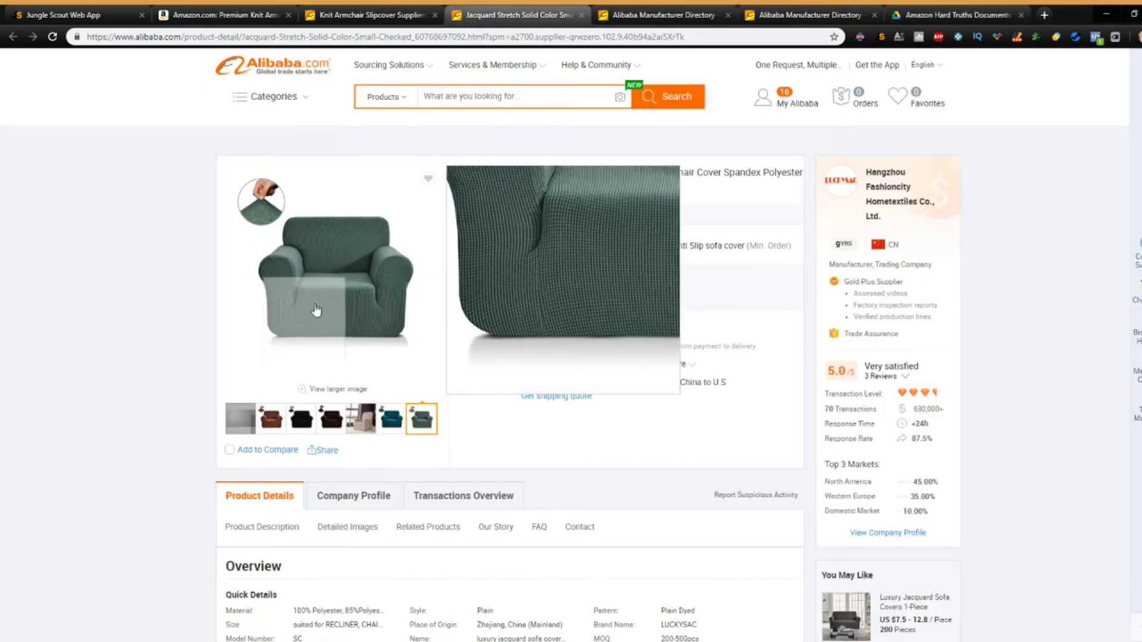
click(797, 14)
click(952, 14)
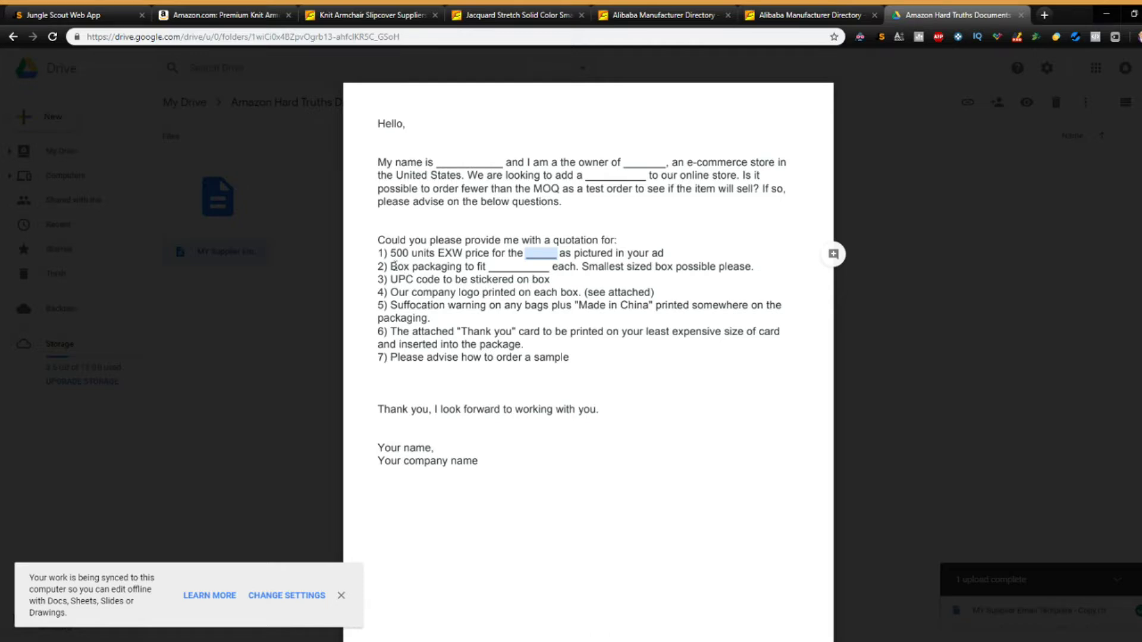
- Review the template's quotation items on box packaging, UPC code, company logo and suffocation warning
click(391, 267)
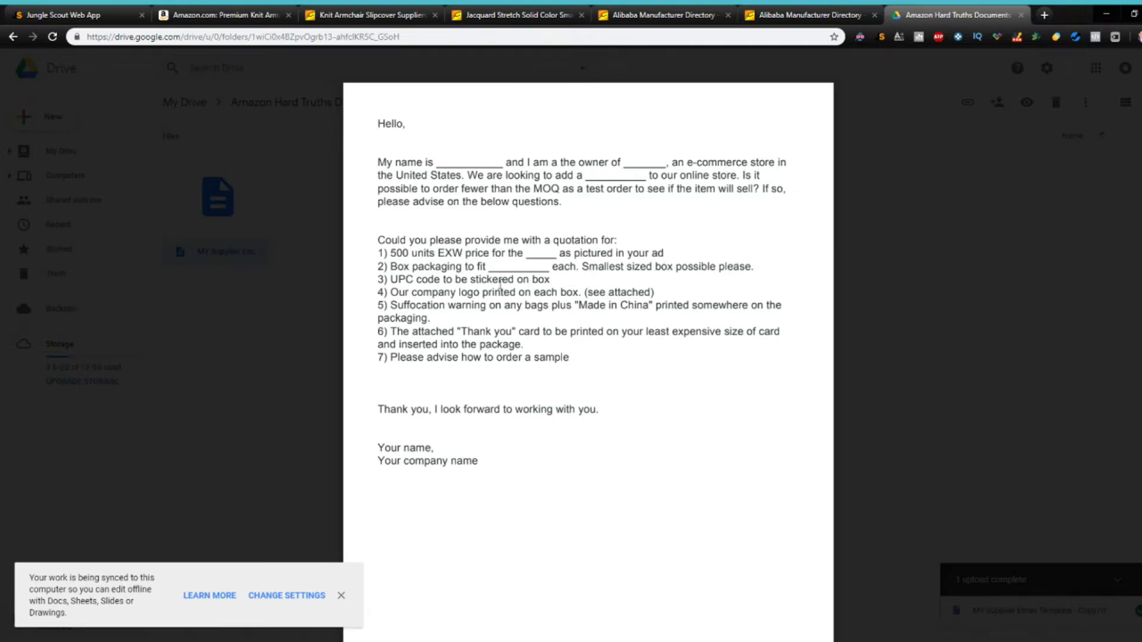
drag(596, 268, 731, 267)
click(457, 285)
drag(392, 305, 494, 304)
click(451, 310)
drag(380, 254, 652, 293)
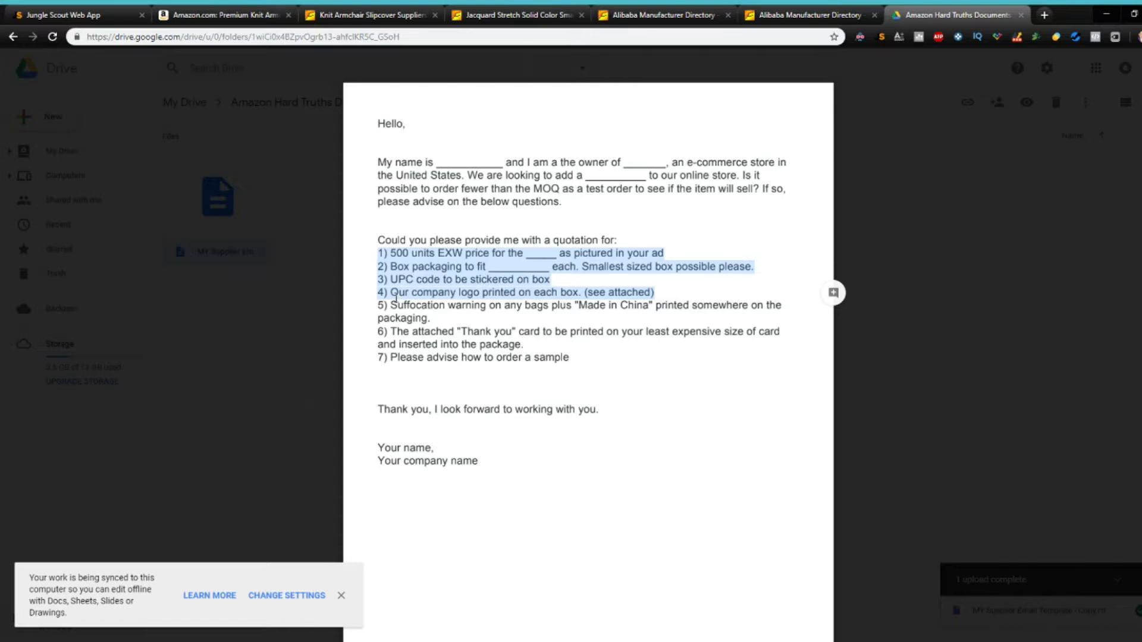
click(378, 305)
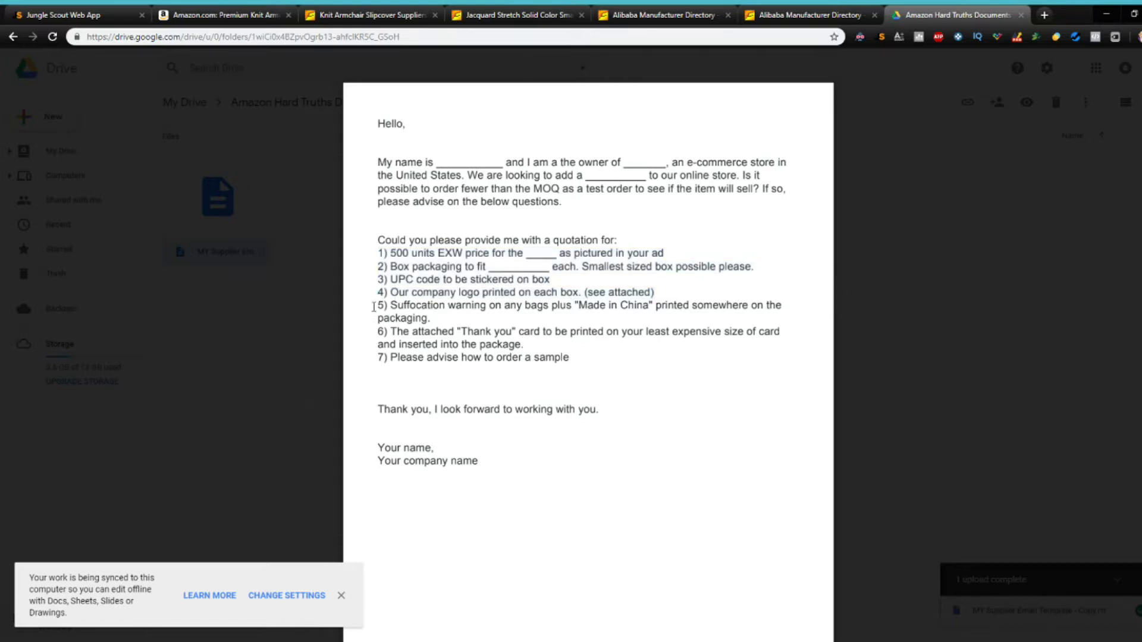
drag(390, 305, 528, 307)
click(508, 255)
- Look at the Jacquard Stretch product photo and review the "Made in China" marking request in the email template
click(564, 9)
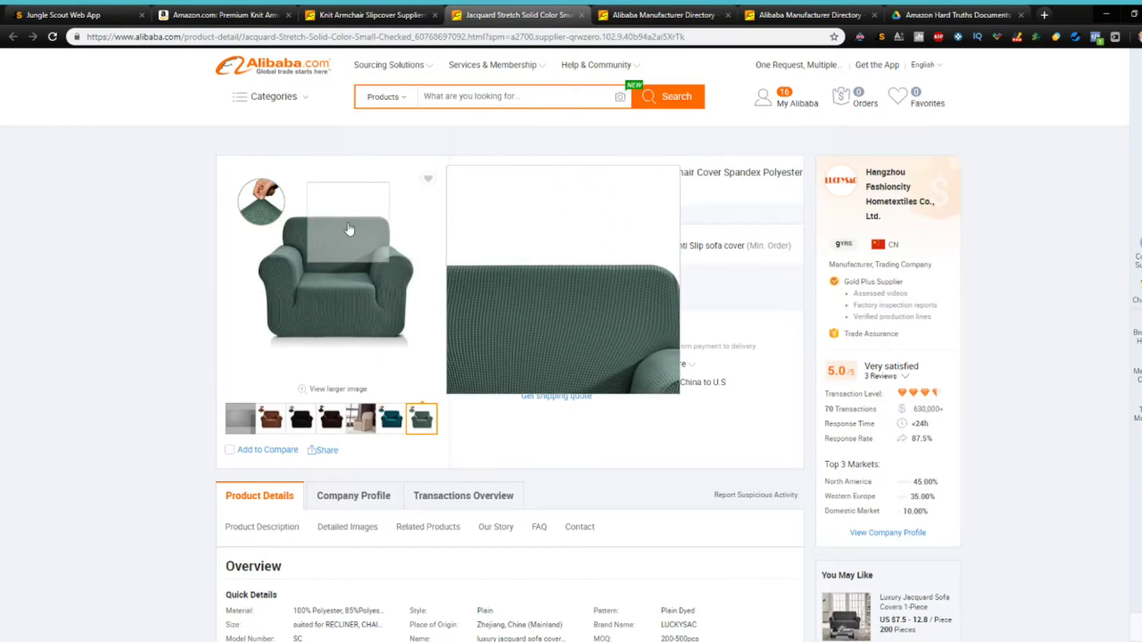
click(933, 10)
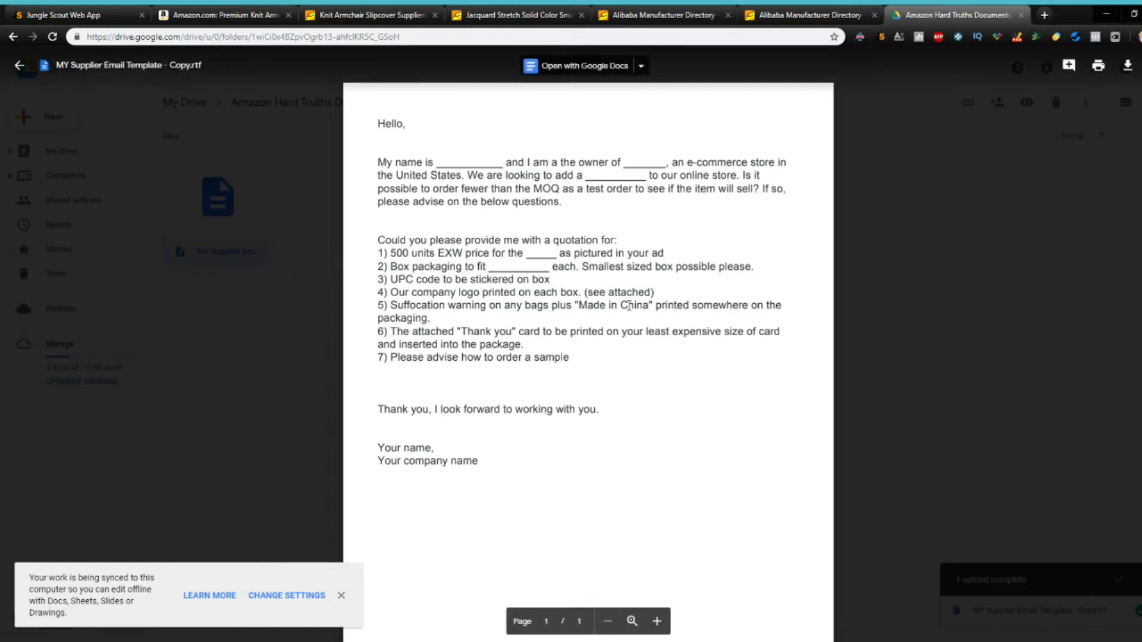
drag(575, 306, 645, 313)
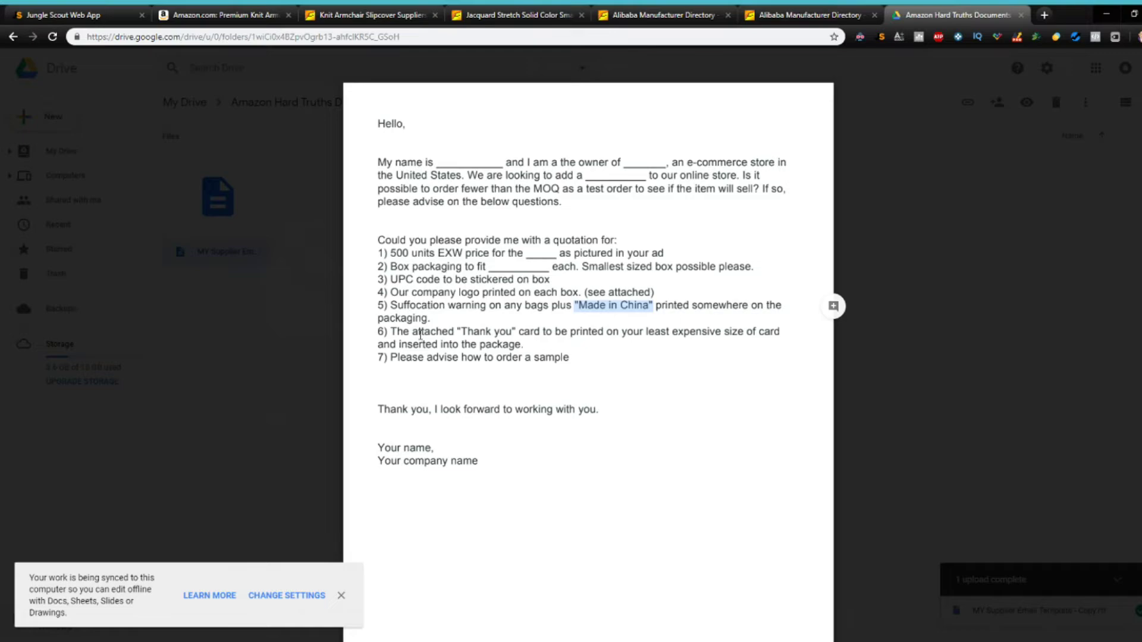
- Examine the Jacquard Stretch listing's product description and photos, and return to the supplier email template
key(ctrl+4)
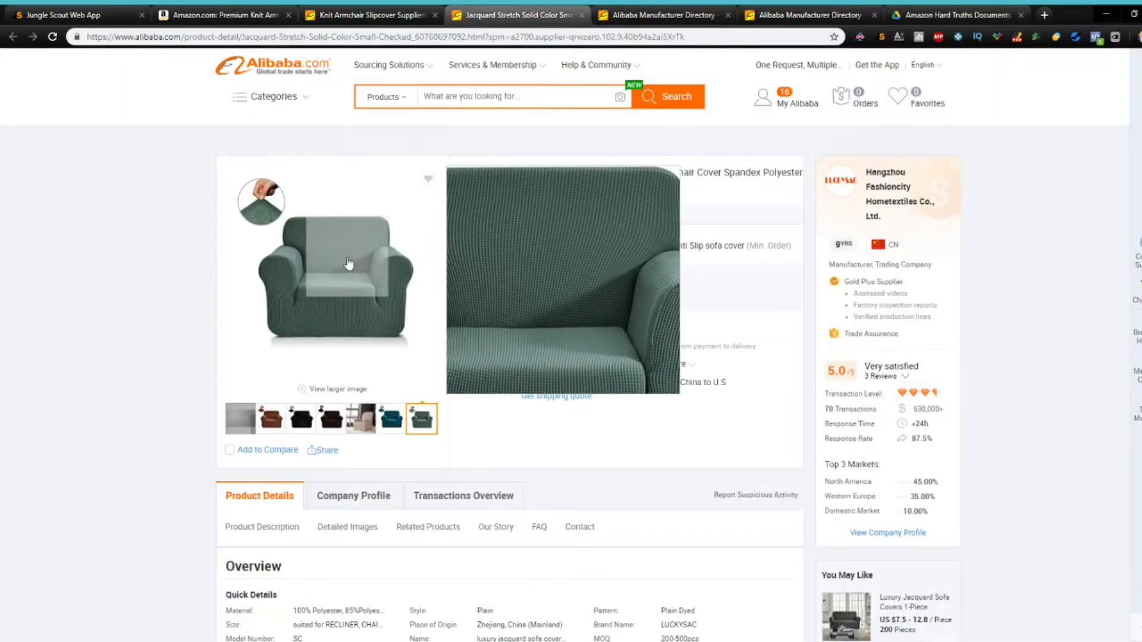
scroll(415, 583, down, 5)
scroll(415, 583, down, 20)
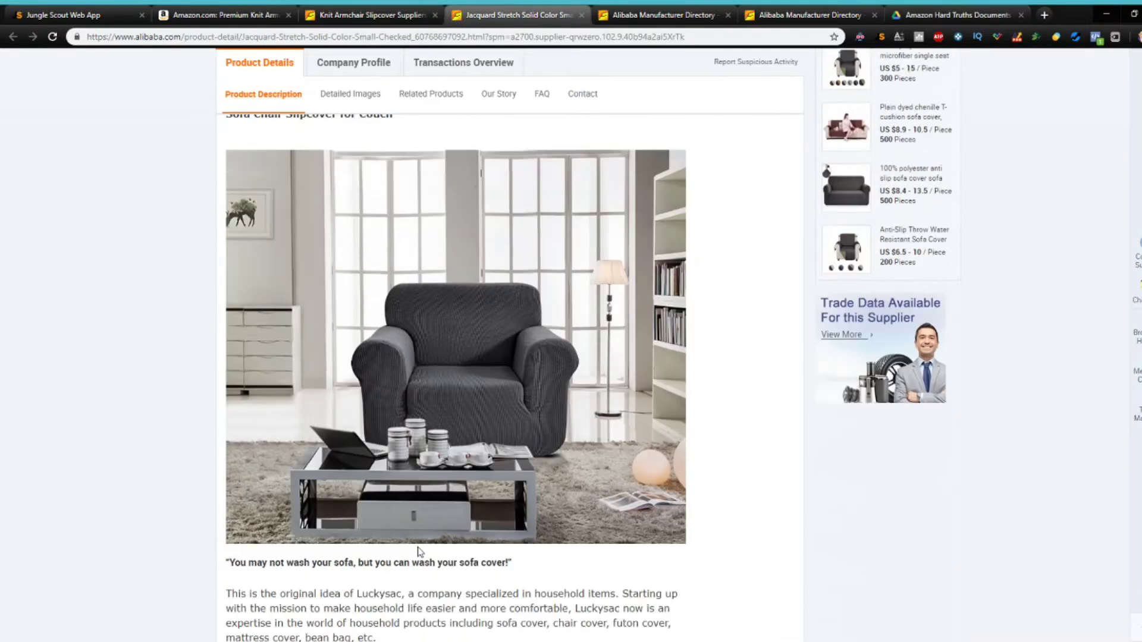
scroll(612, 170, up, 20)
click(968, 10)
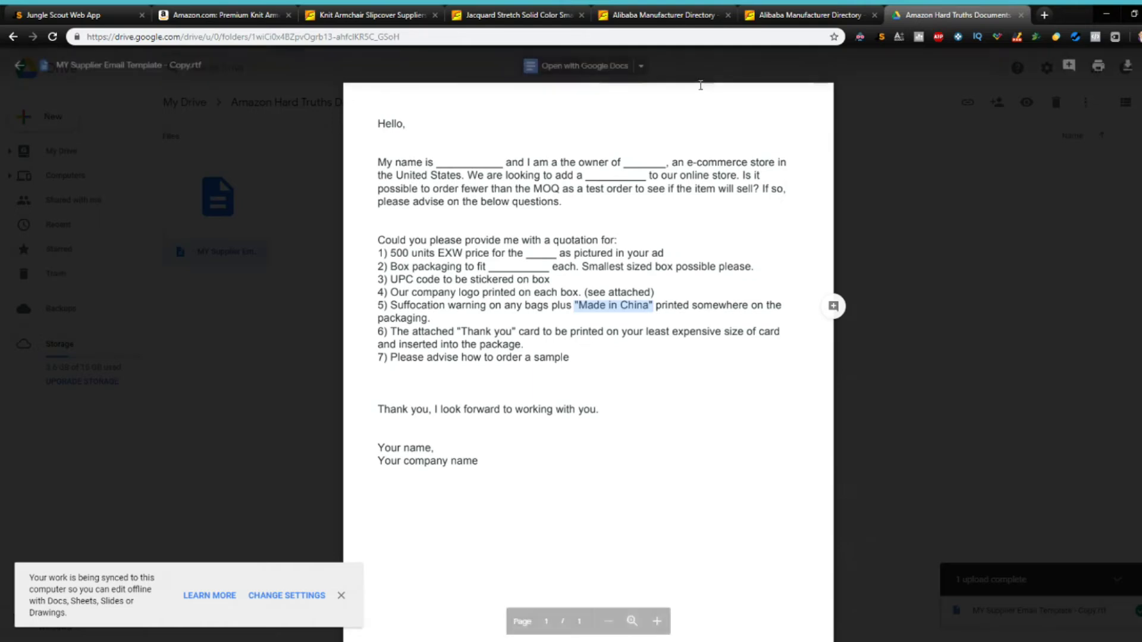
- Check the Premium Knit Armchair Slipcover listing on Amazon and review the template's request on how to order a sample
click(220, 14)
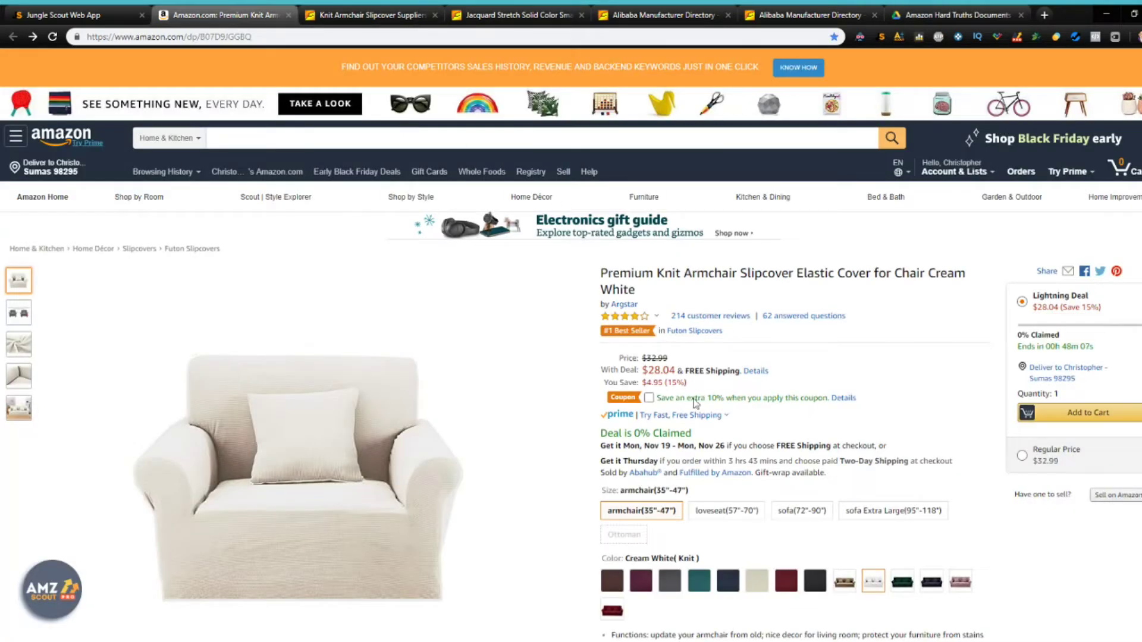
click(930, 17)
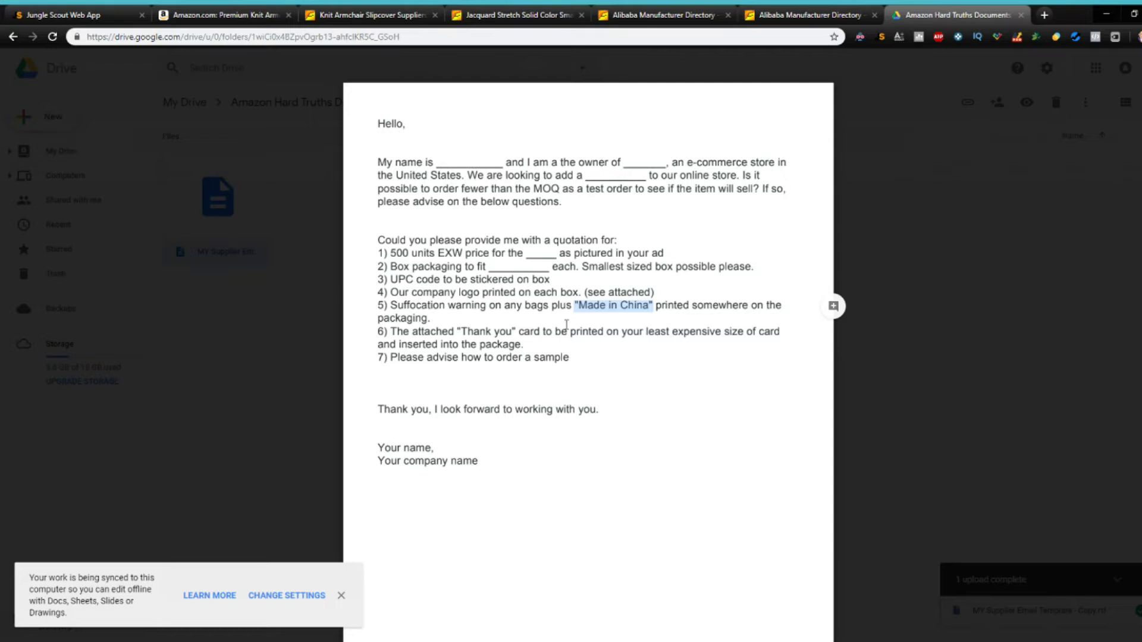
drag(391, 357, 553, 358)
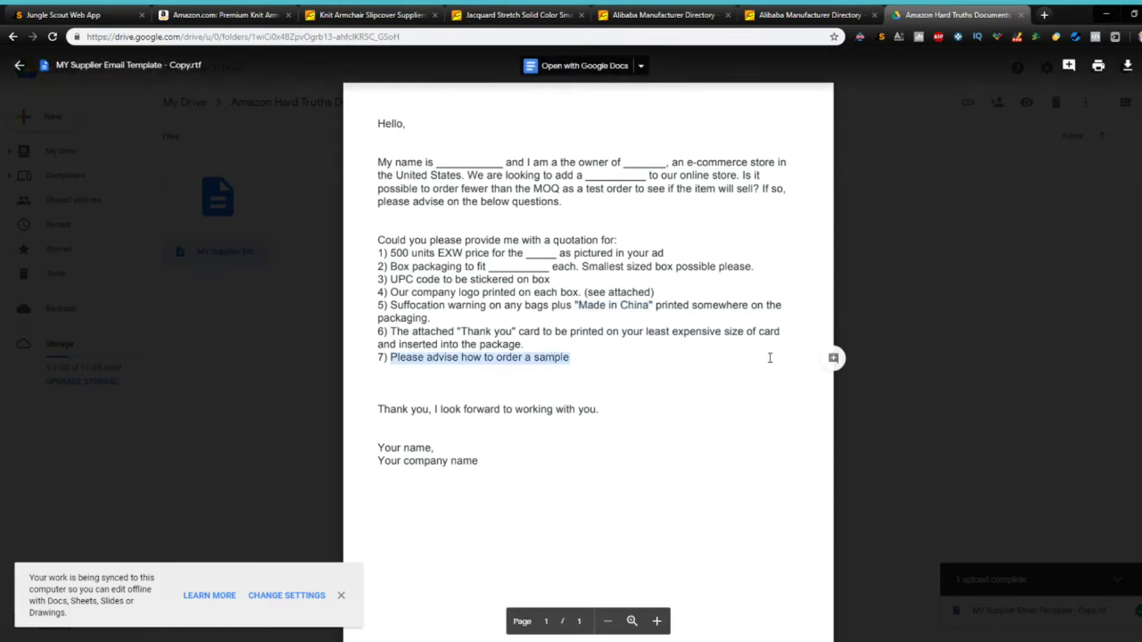
click(584, 362)
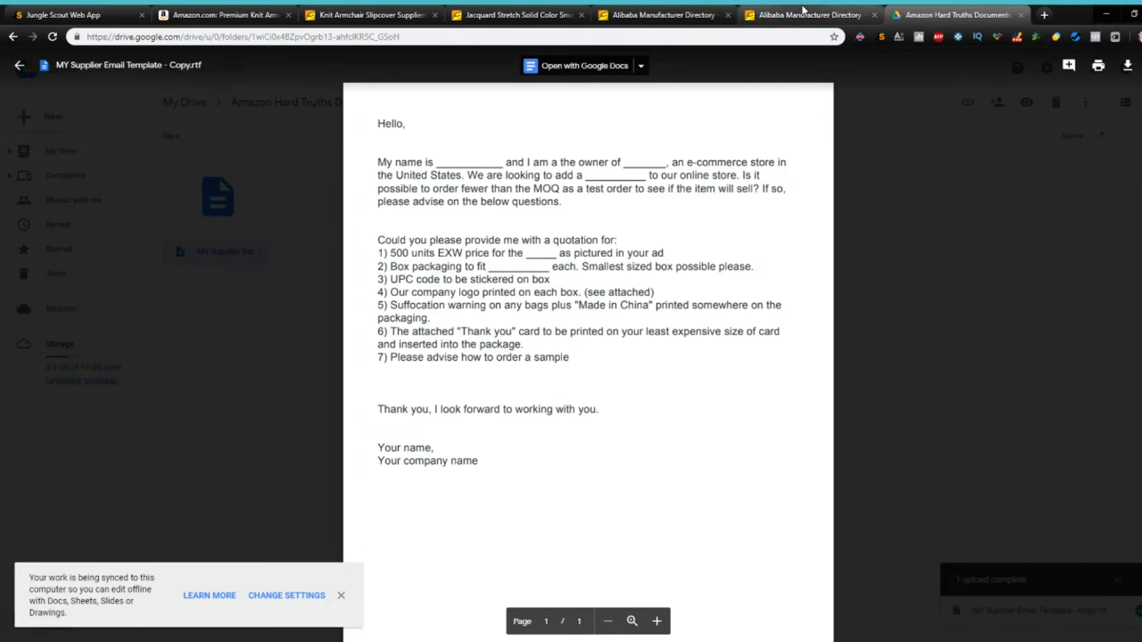
- Check the price per piece on the Jacquard Stretch listing and look over the two open inquiry forms
click(803, 10)
click(553, 17)
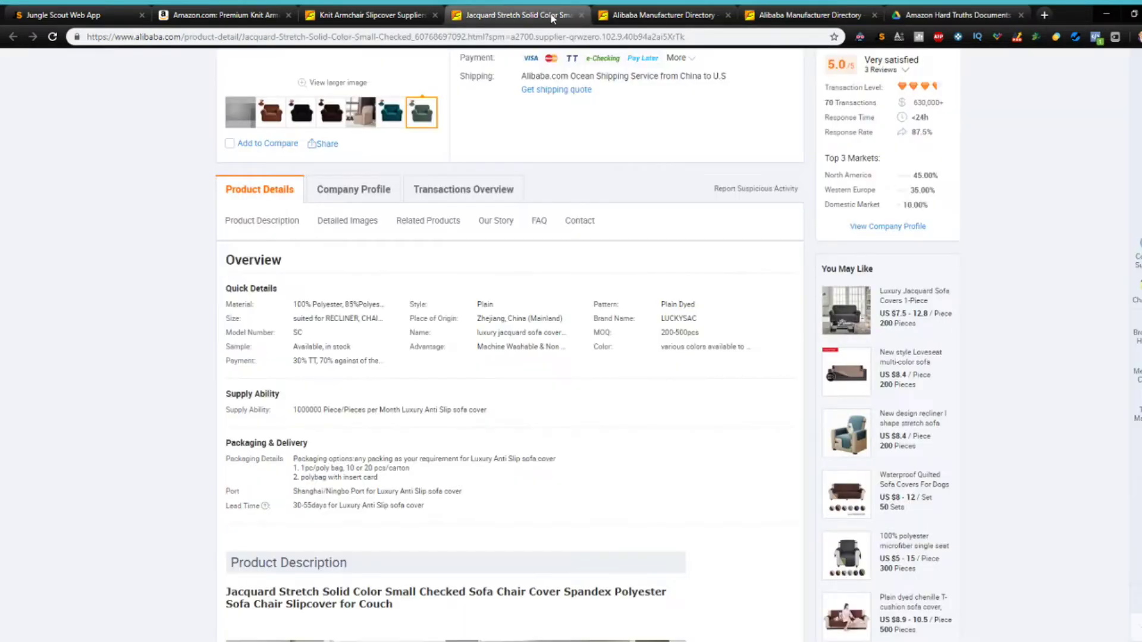
scroll(684, 222, up, 5)
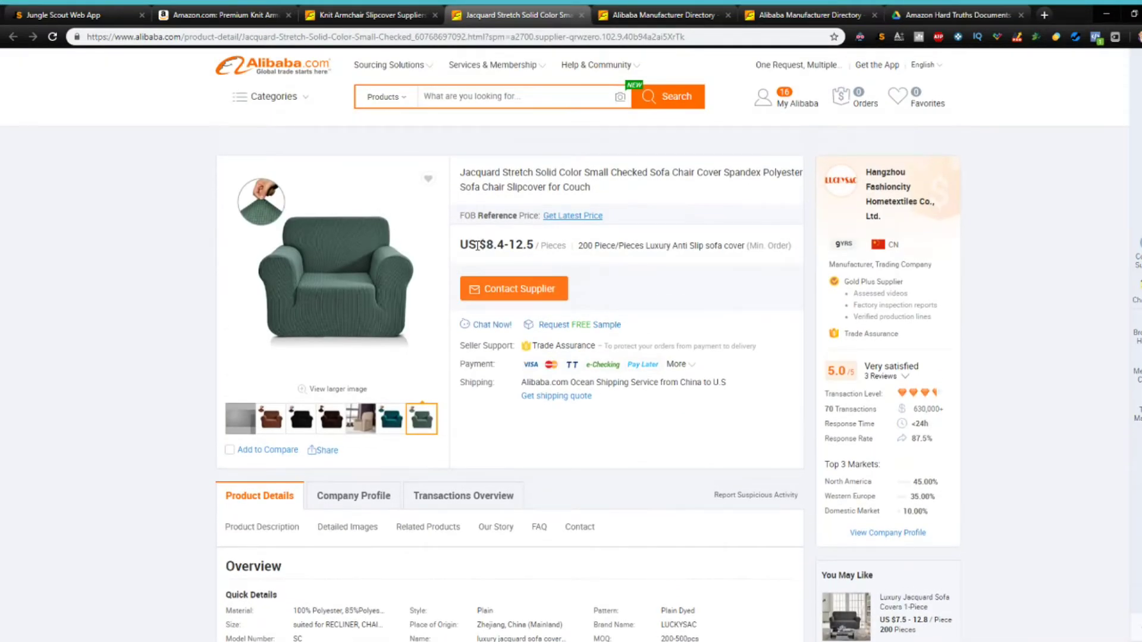
drag(480, 245, 542, 247)
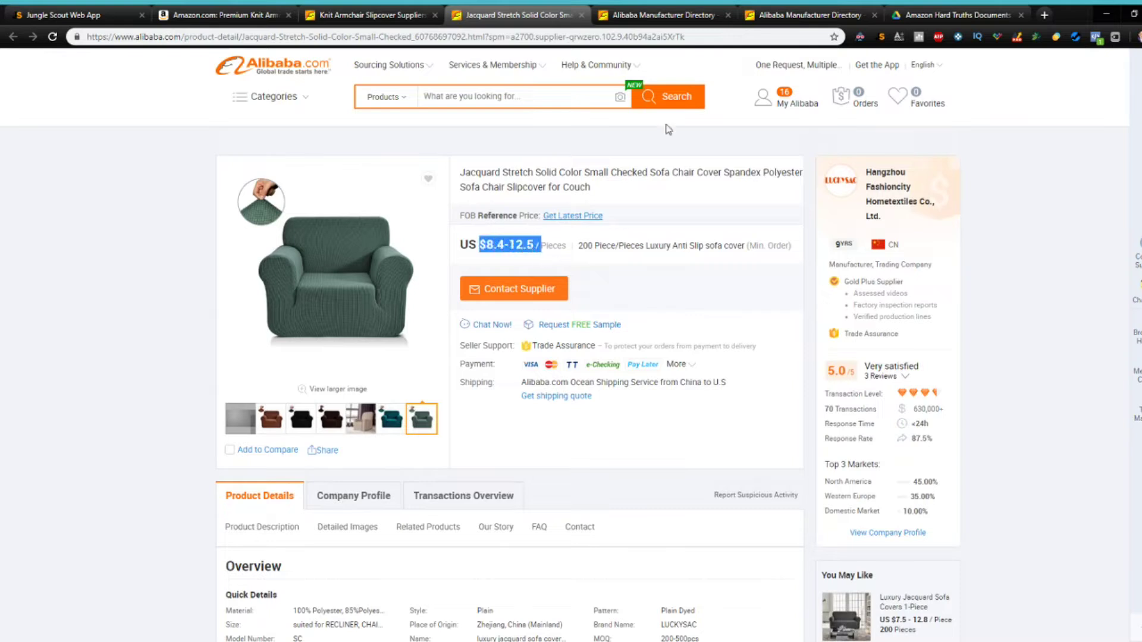
click(684, 13)
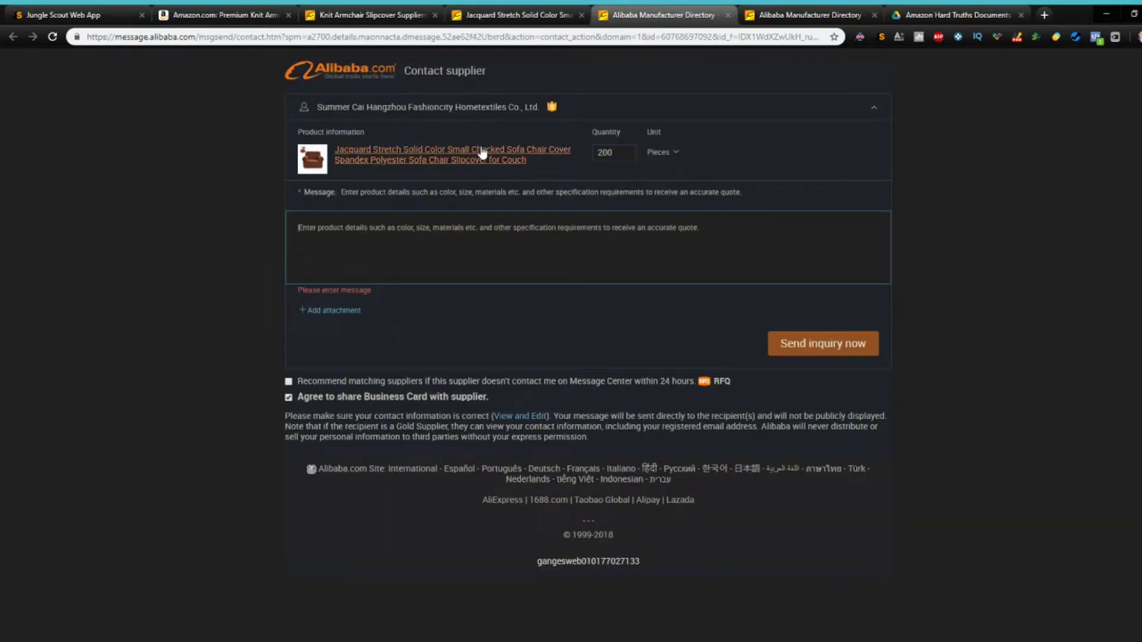
click(793, 11)
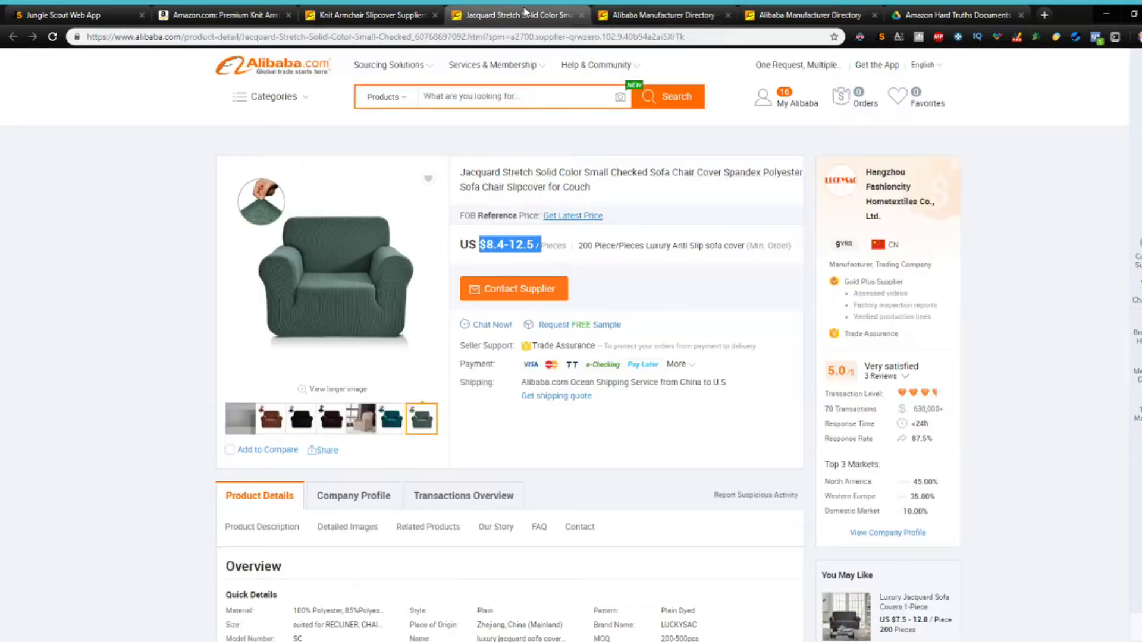
- Examine the lower and upper ends of the Jacquard Stretch sofa cover's reference price range
click(518, 13)
click(493, 243)
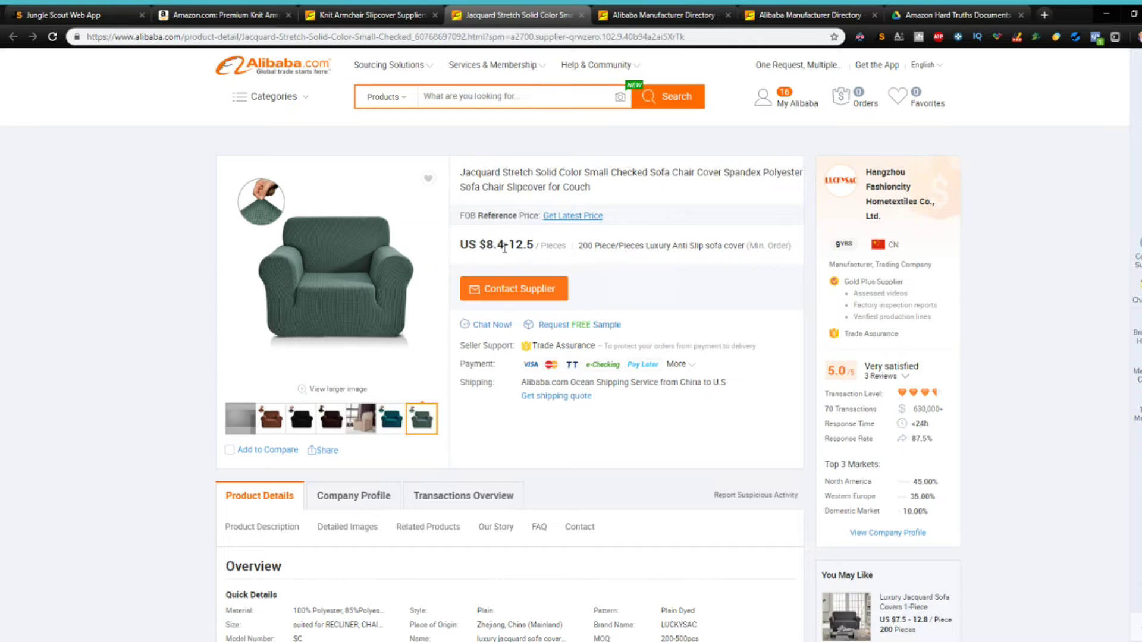
drag(508, 246, 539, 246)
mouse_move(379, 214)
double_click(529, 249)
drag(486, 245, 503, 245)
drag(516, 245, 537, 247)
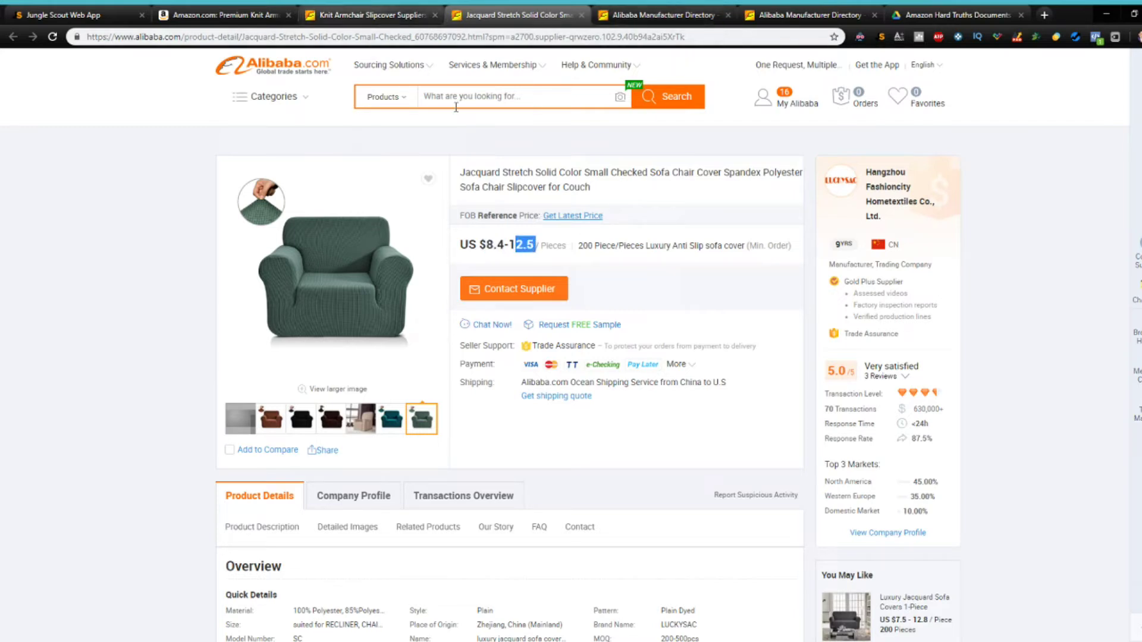
- Open the Elastic armchair slipcover listing from the supplier search results and compare its quantity-based prices with the Jacquard Stretch listing
click(628, 9)
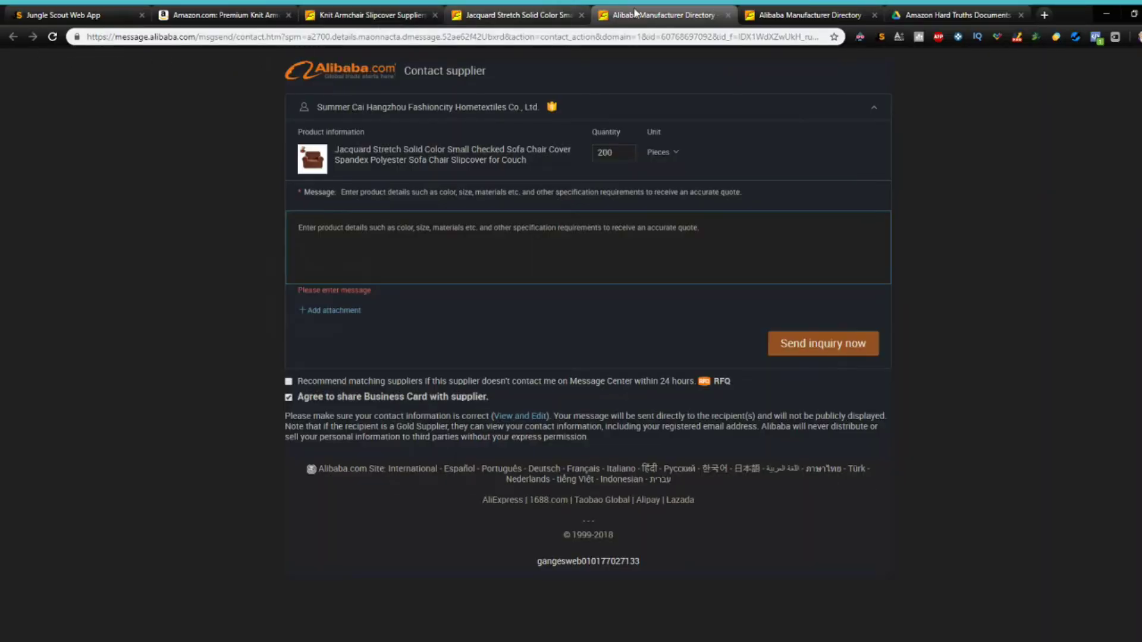
click(802, 17)
click(370, 14)
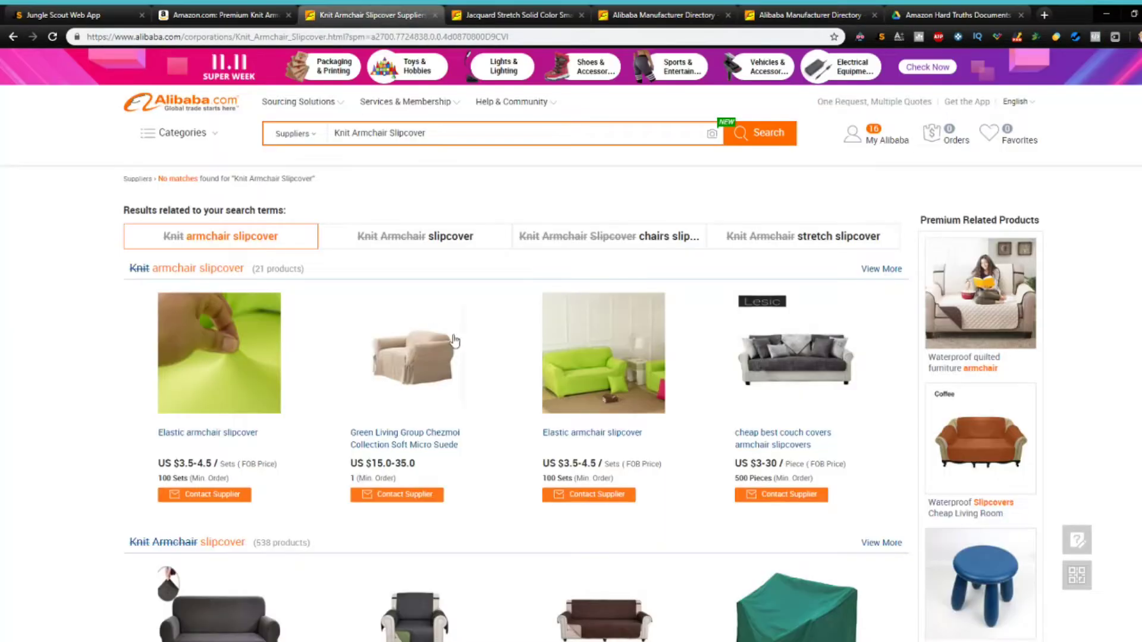
click(252, 378)
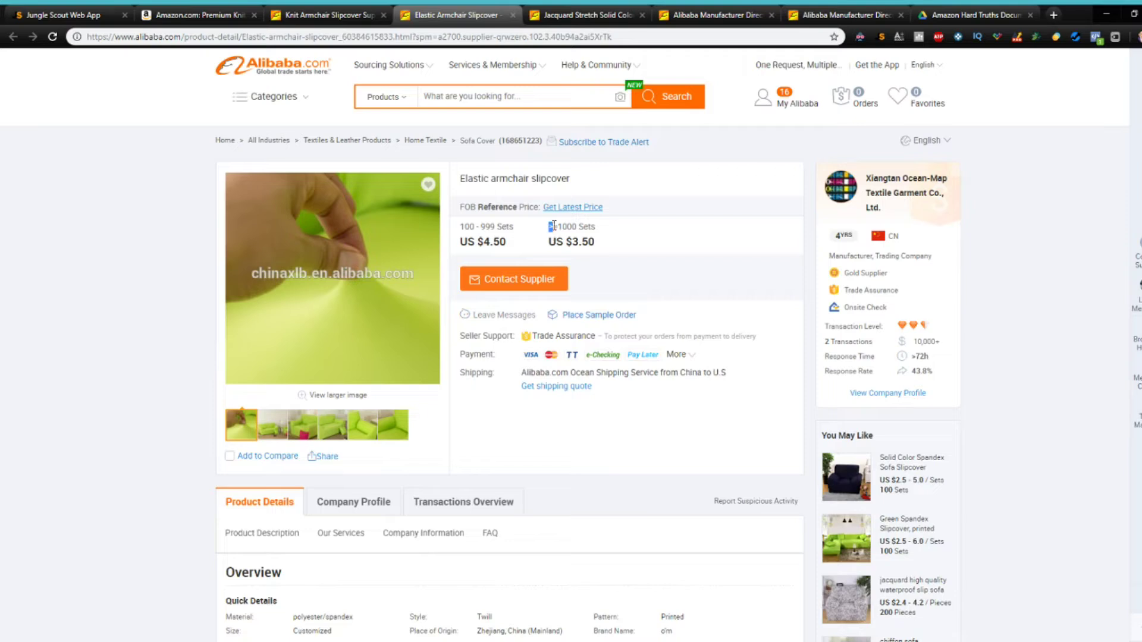
drag(551, 226, 597, 227)
click(587, 235)
drag(547, 241, 612, 250)
click(585, 240)
drag(548, 226, 582, 229)
click(598, 17)
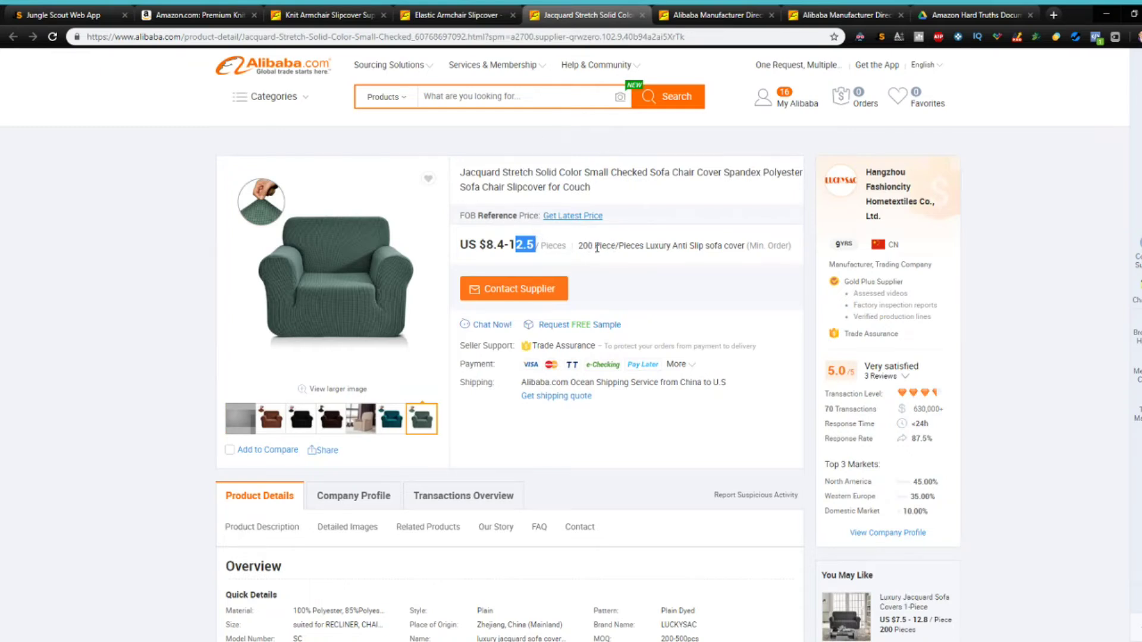
- Return to the Elastic armchair slipcover listing and examine its unit price for orders of 1000 sets or more
click(519, 13)
drag(553, 242, 594, 242)
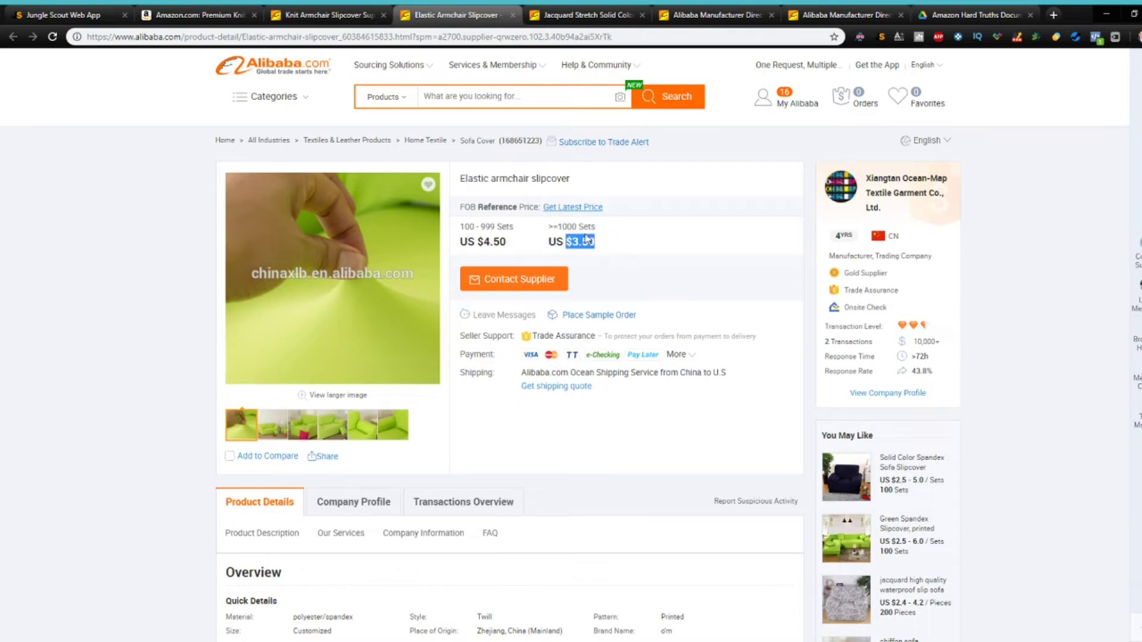
click(591, 242)
drag(566, 242, 594, 243)
click(576, 248)
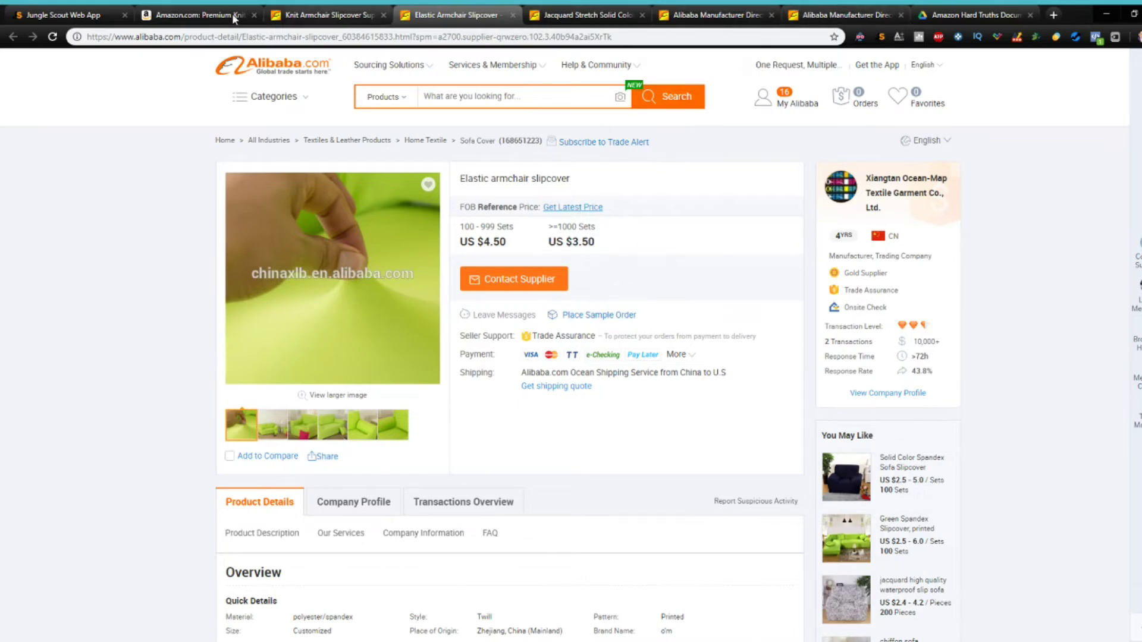
- Open the AMZScout FBA Calculator on the Amazon armchair slipcover listing and enter a product cost of 3.5 and a shipping cost of 2
click(211, 15)
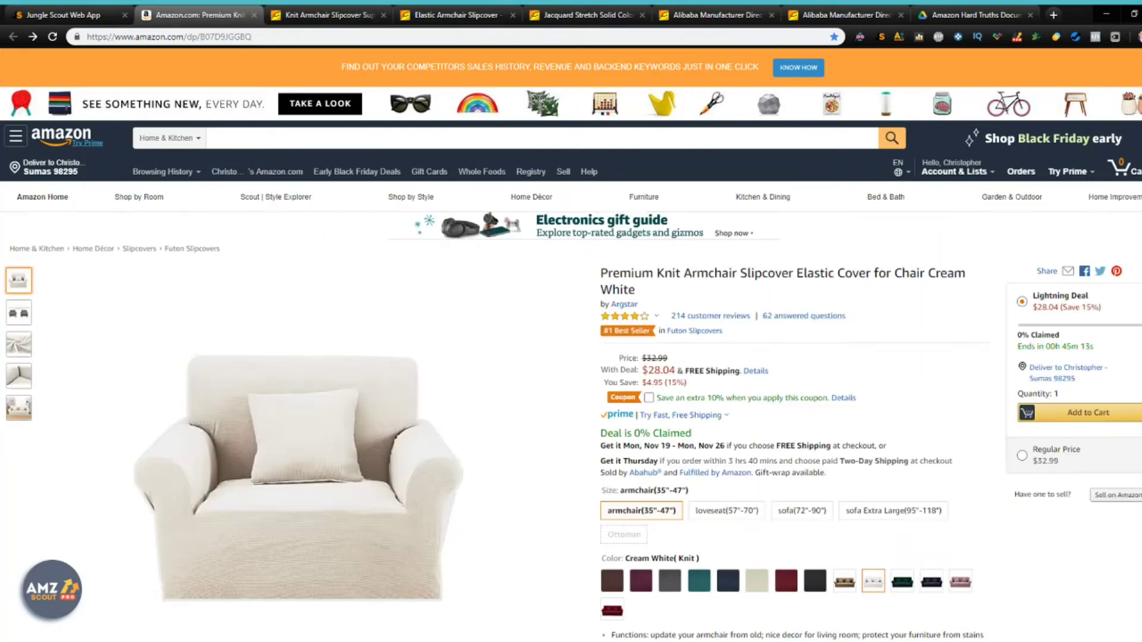
click(898, 41)
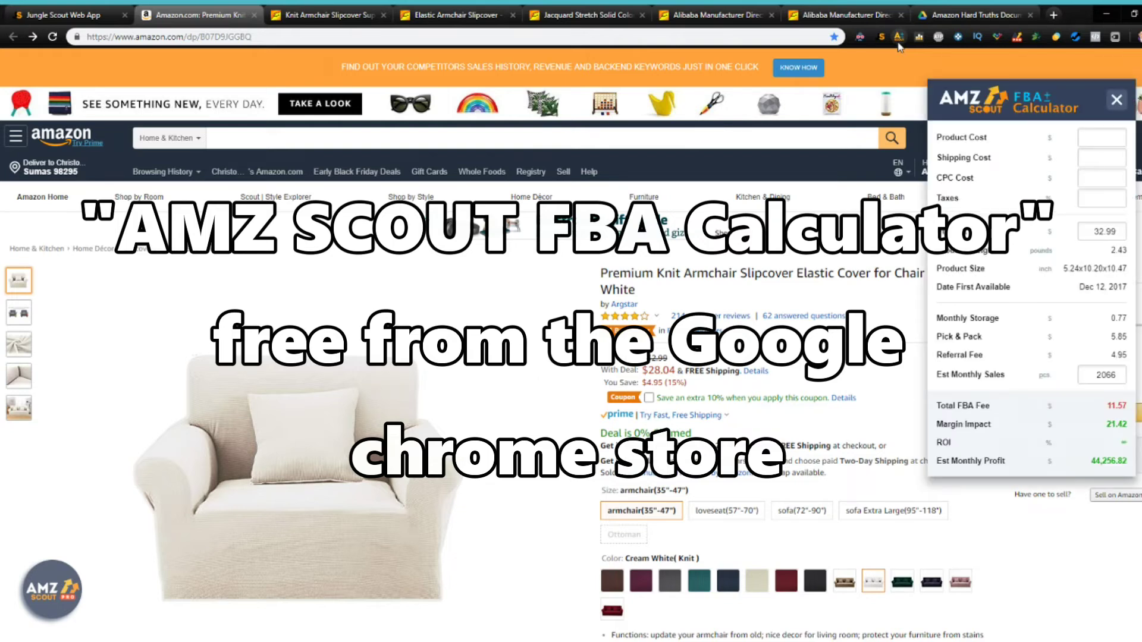
click(1099, 135)
text(3.5)
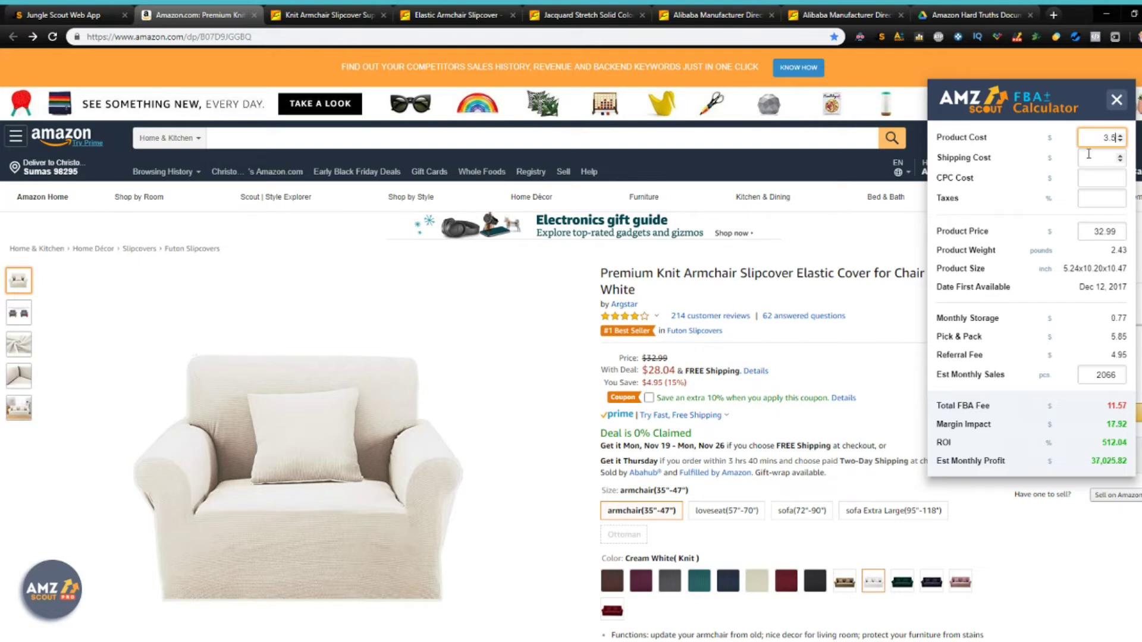
click(1097, 156)
text(2)
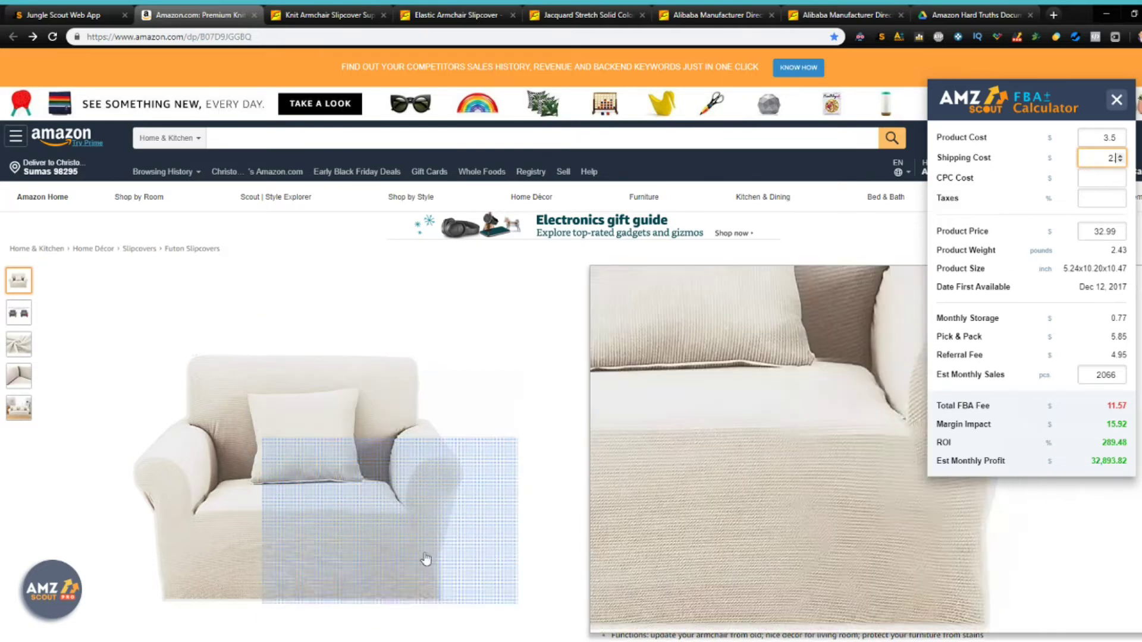
- Examine the total FBA fee, shipping cost and margin impact figures in the FBA calculator
click(1108, 197)
click(1107, 408)
drag(1107, 405, 1128, 407)
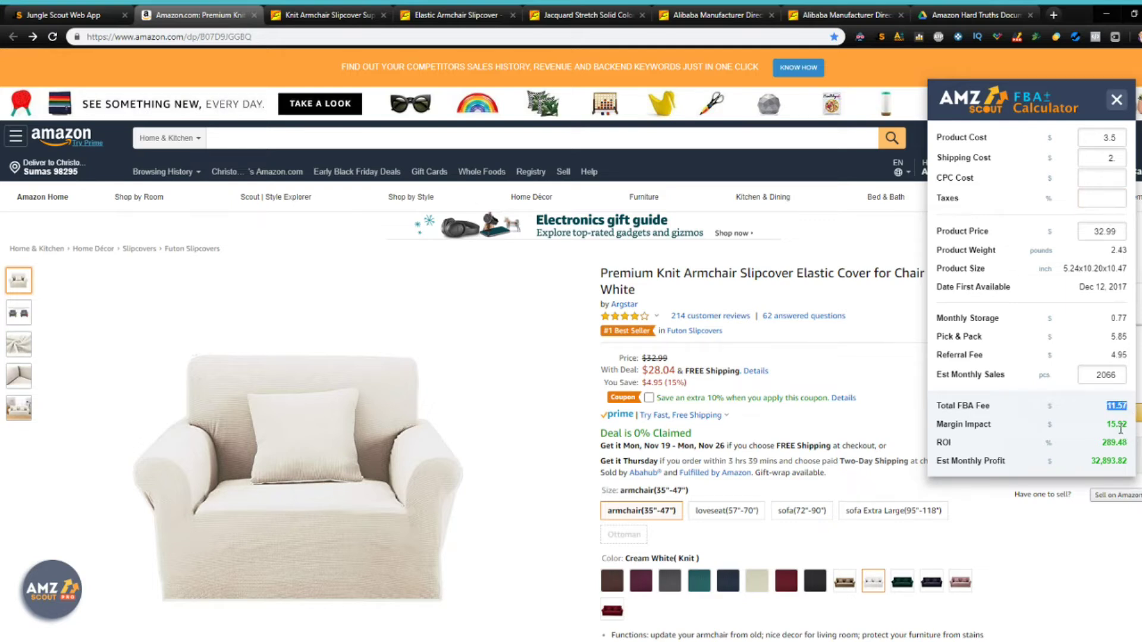
click(920, 41)
click(1110, 419)
click(1096, 155)
double_click(1110, 159)
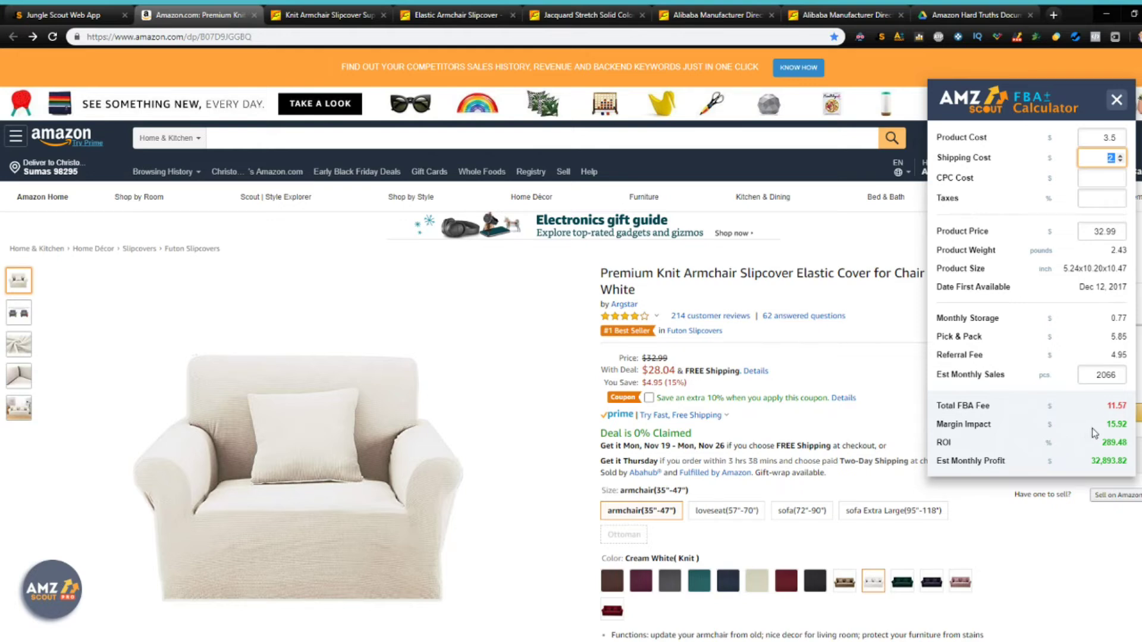
drag(1106, 424, 1131, 431)
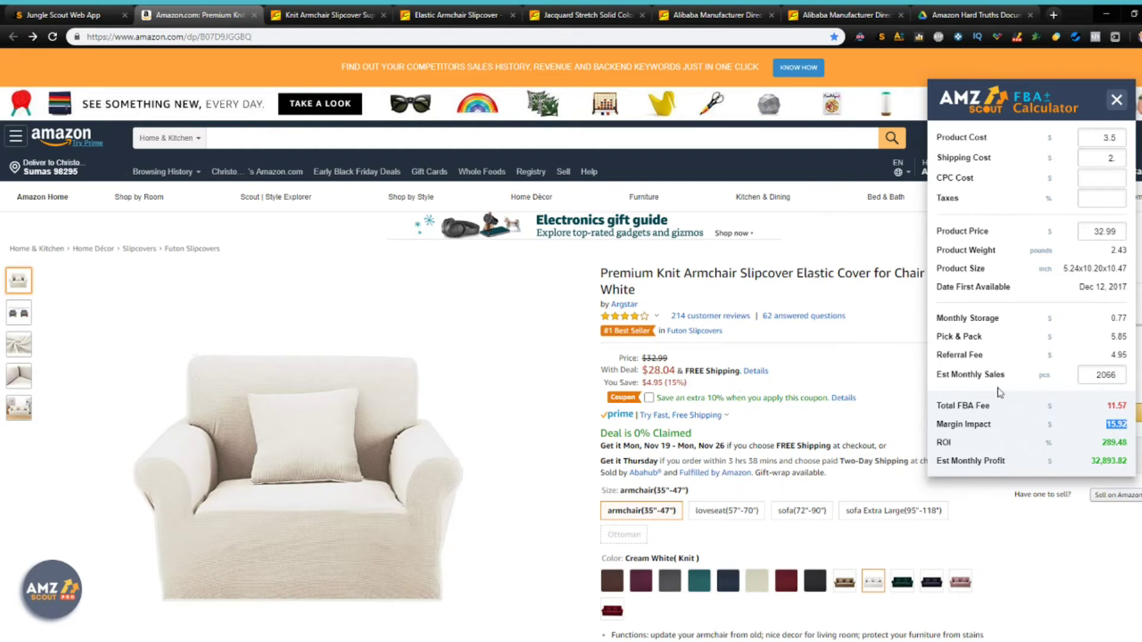
- Set the calculator's product price to 28, the product cost to 4.5 and the shipping cost to 2.5
double_click(1090, 232)
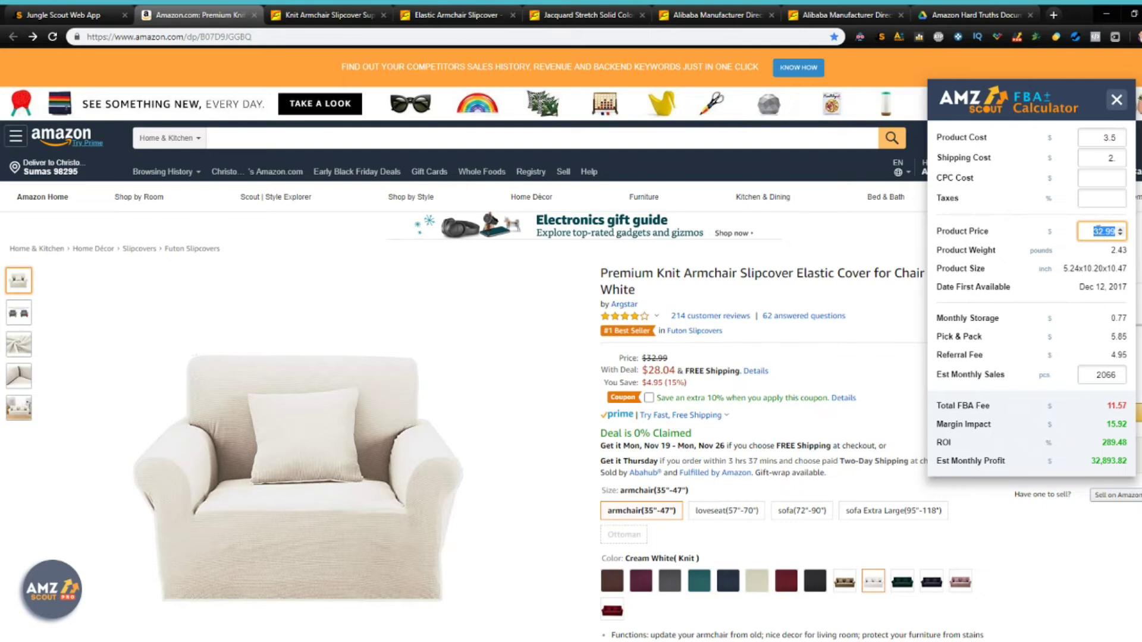
text(28)
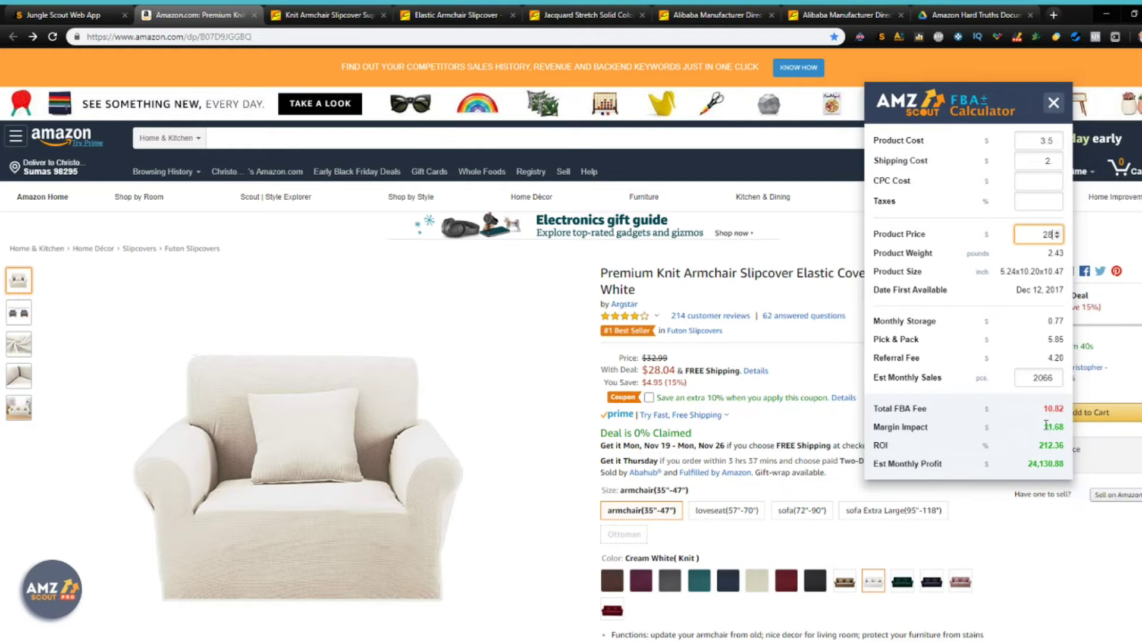
click(1044, 203)
double_click(1045, 140)
text(4.5)
double_click(1047, 161)
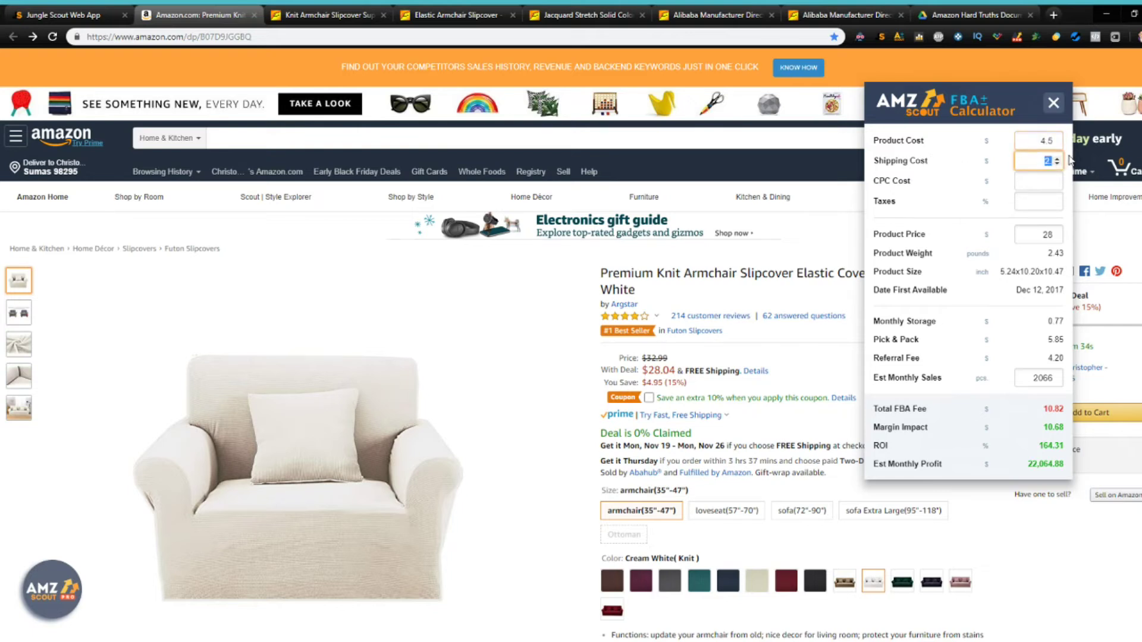
text(.5)
click(1042, 235)
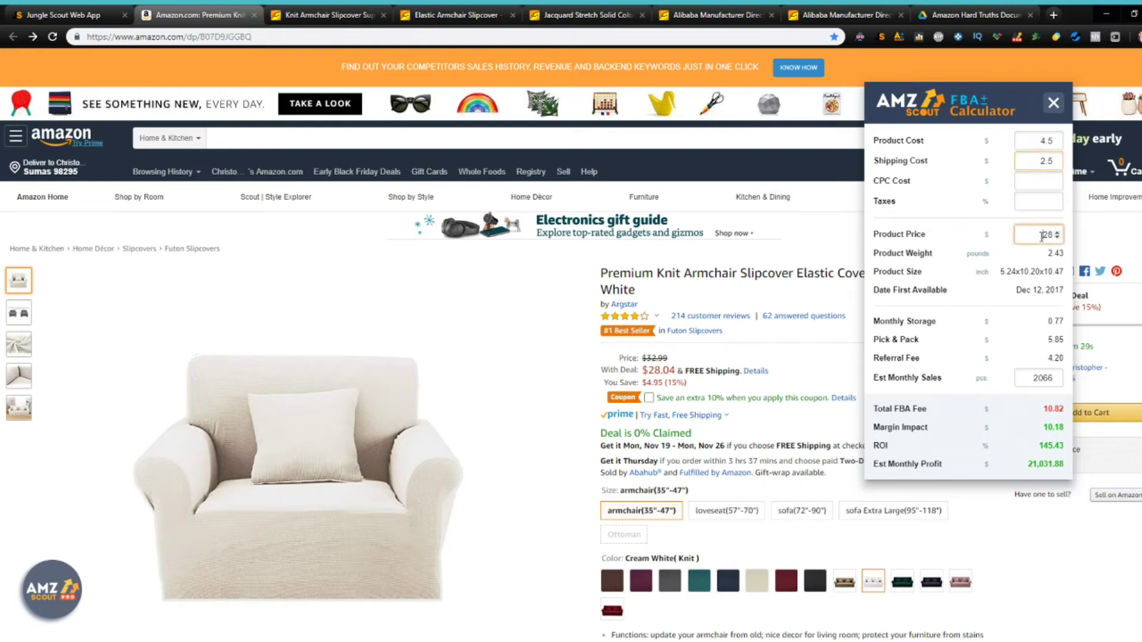
- Examine the margin impact calculated from the revised price and costs
click(1052, 427)
drag(1043, 429, 1061, 424)
click(1062, 425)
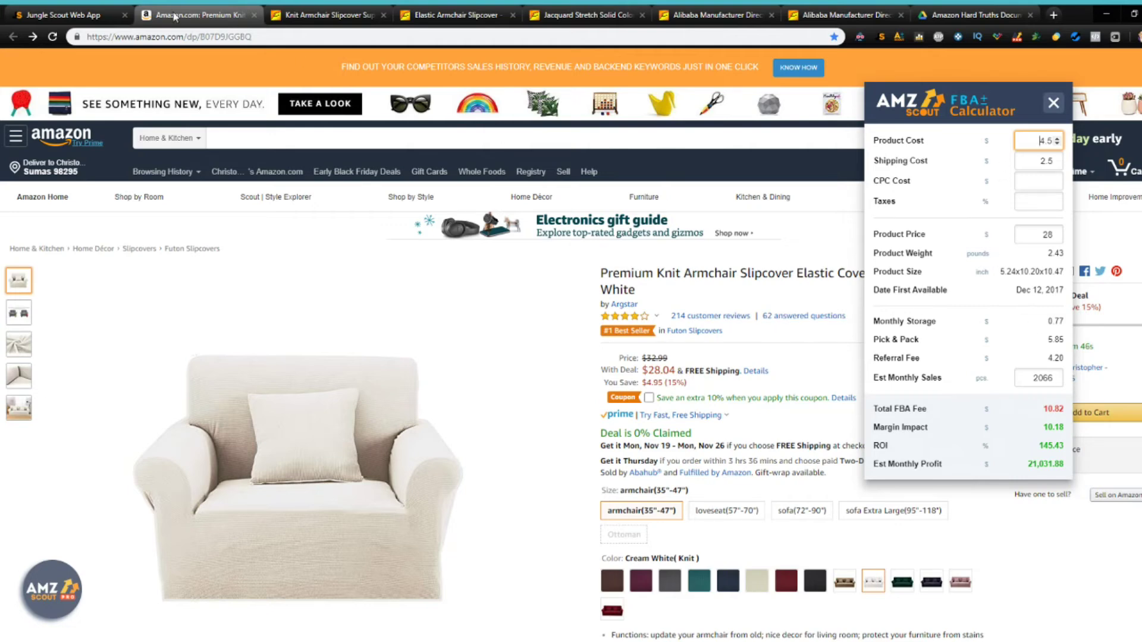
- Check the broad PPC bid for "chair covers" in Keyword Scout and enter .6 as the calculator's CPC cost
click(77, 14)
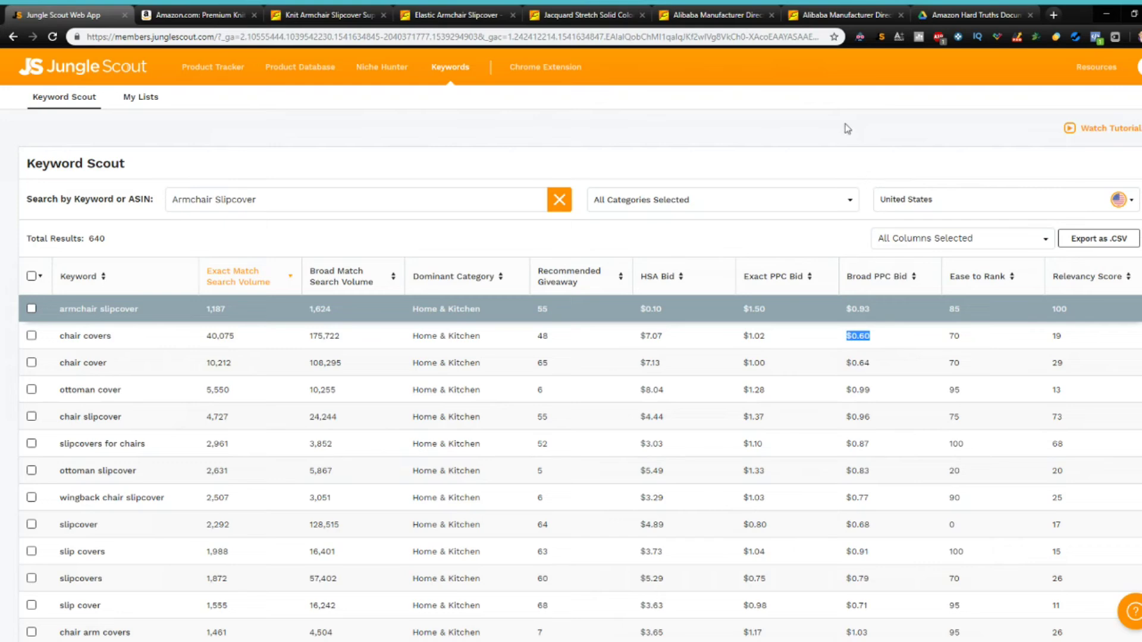
click(197, 15)
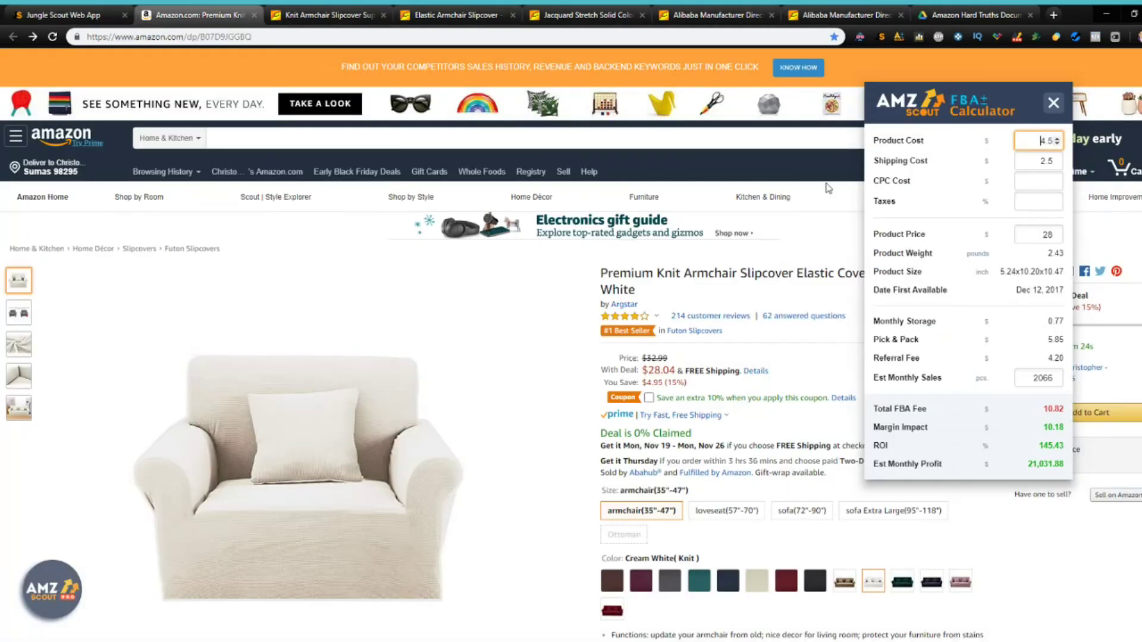
click(1037, 187)
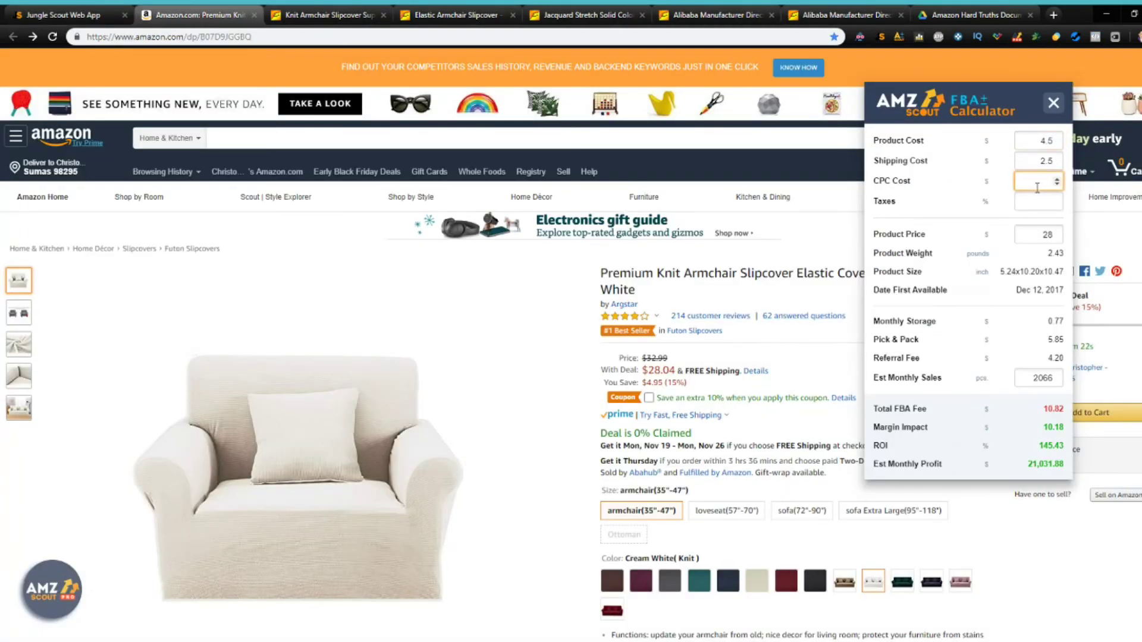
text(.6)
key(Tab)
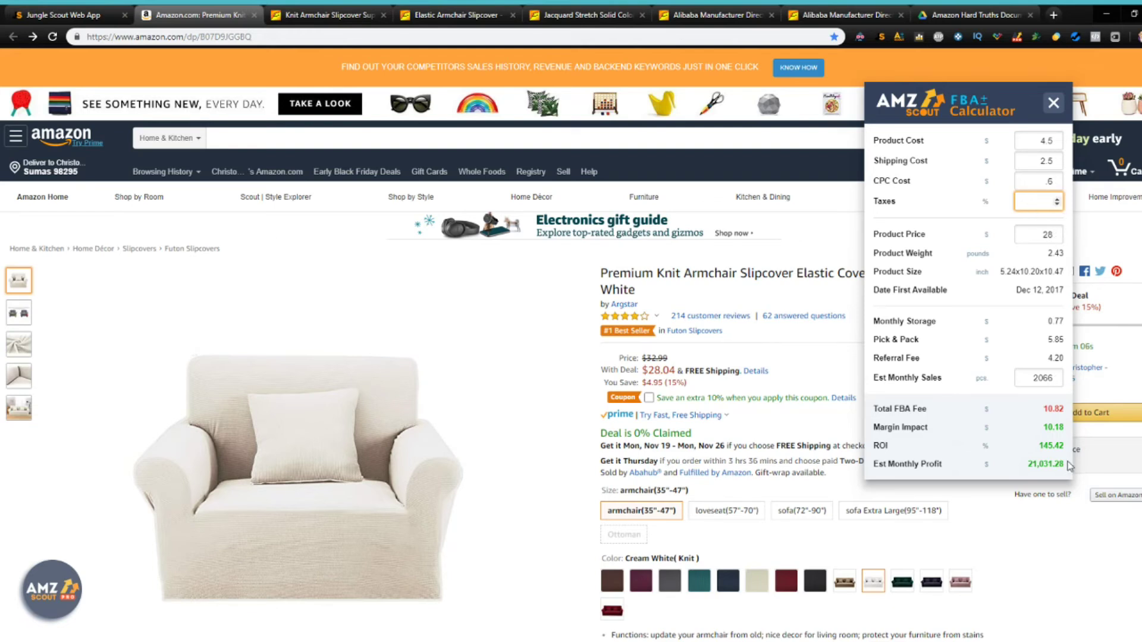
- Compare the calculator with the Keyword Scout results and open the Amazon search for the keyword "chair covers"
click(53, 14)
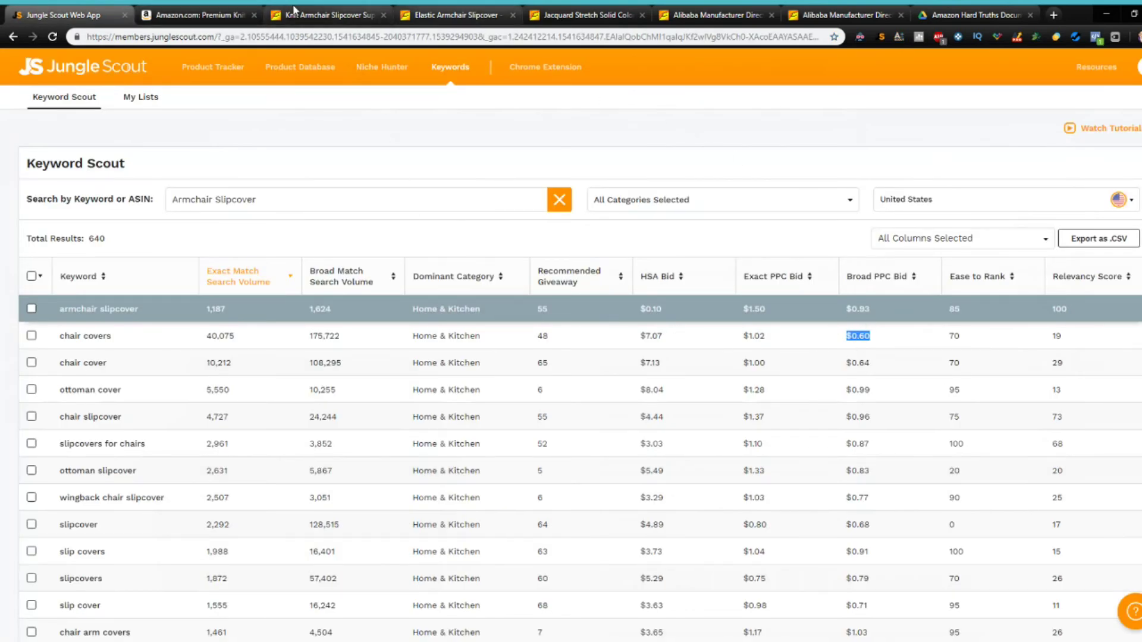
click(194, 10)
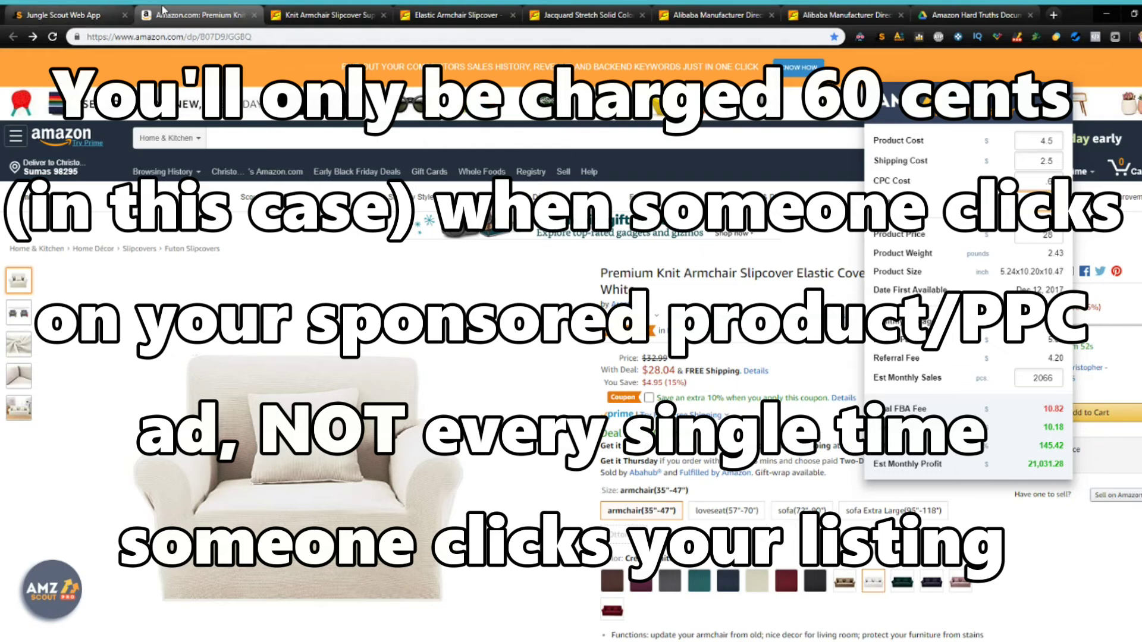
click(88, 15)
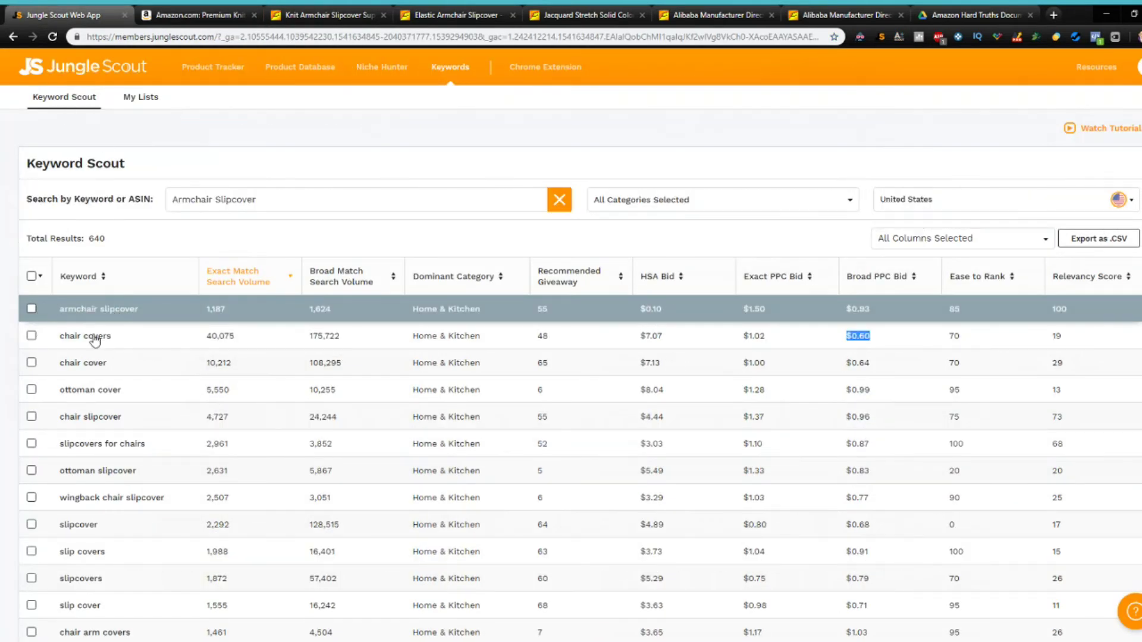
click(93, 336)
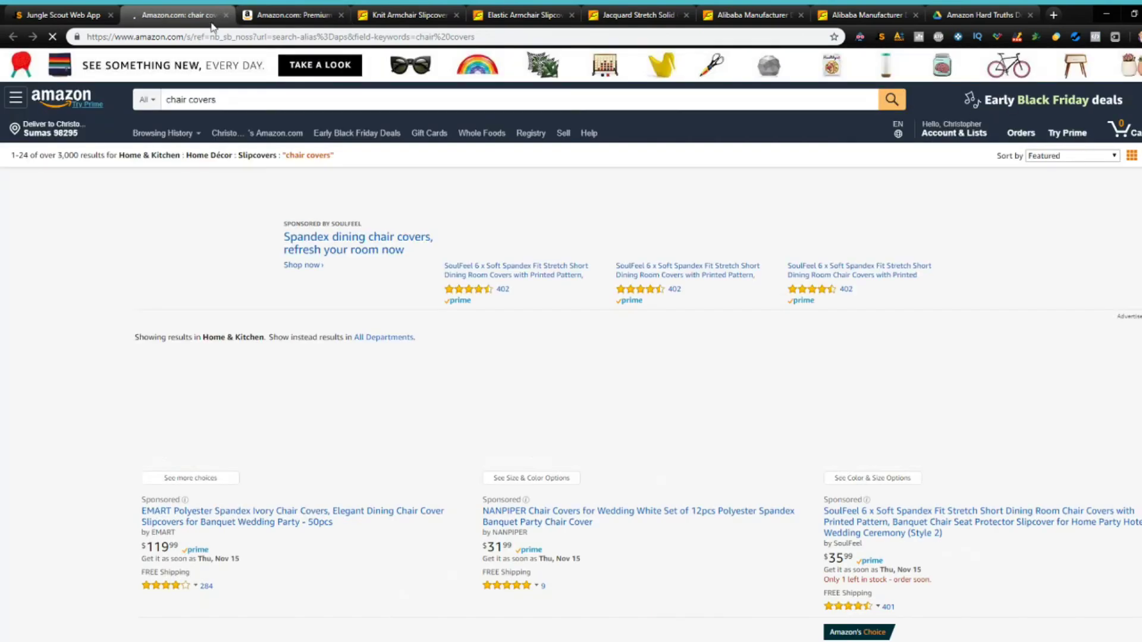
- Try to run the Jungle Scout extension on the Amazon "chair covers" search results
click(79, 15)
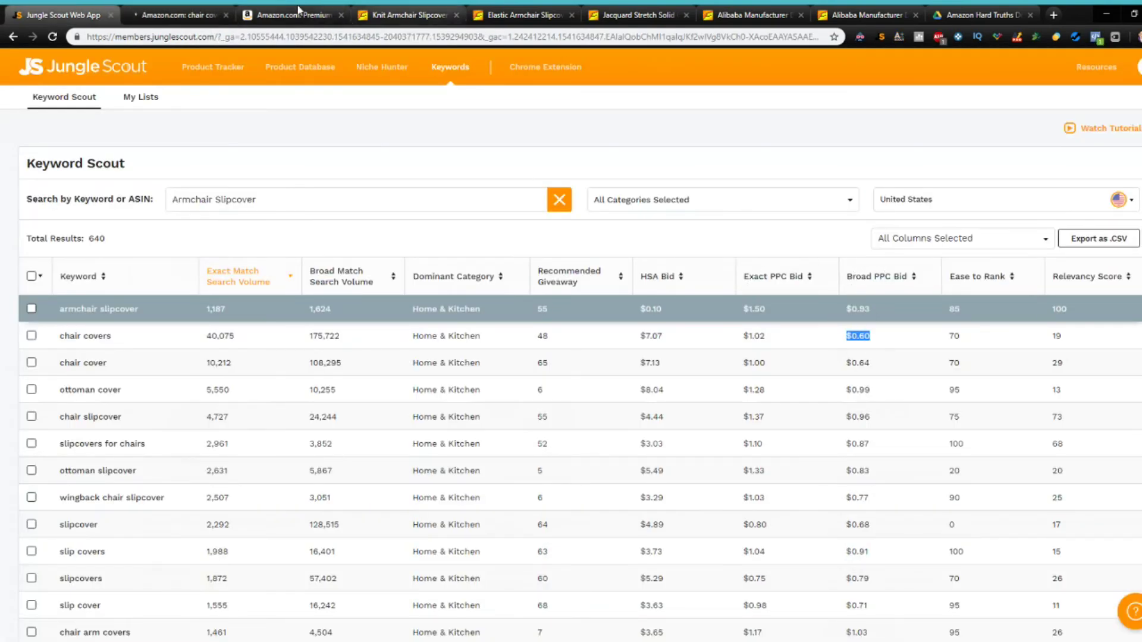
click(173, 14)
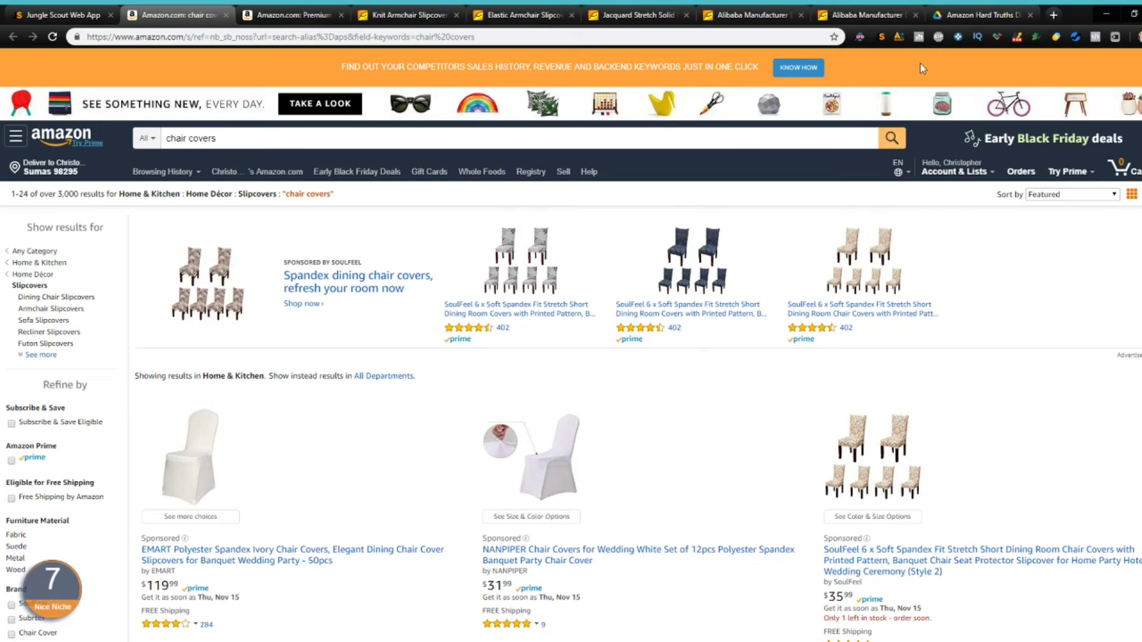
click(881, 36)
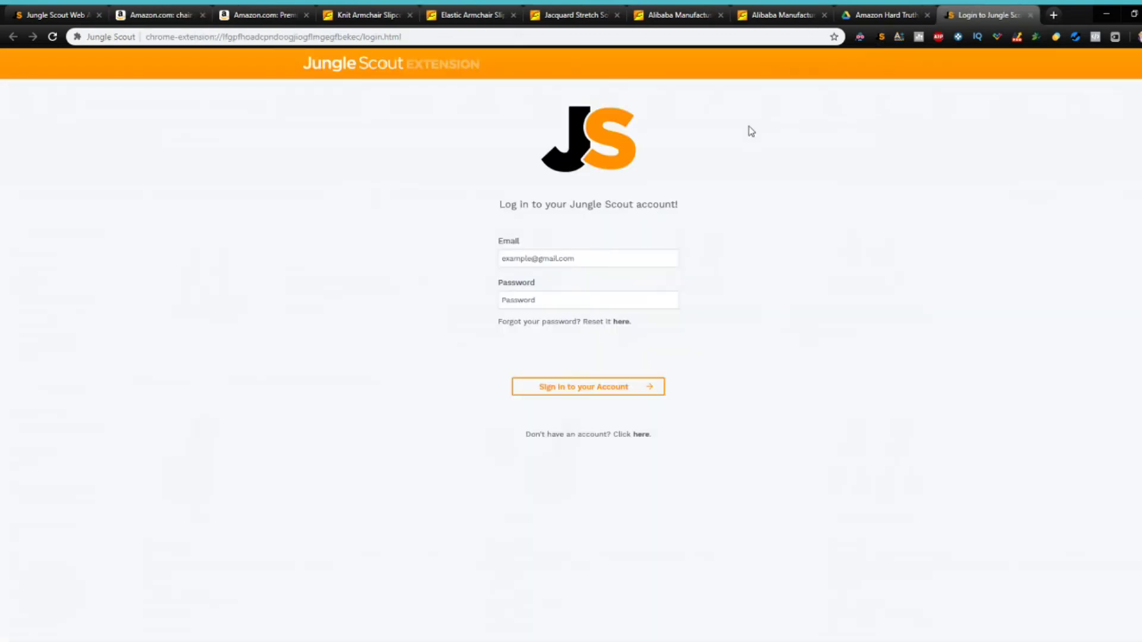
click(131, 10)
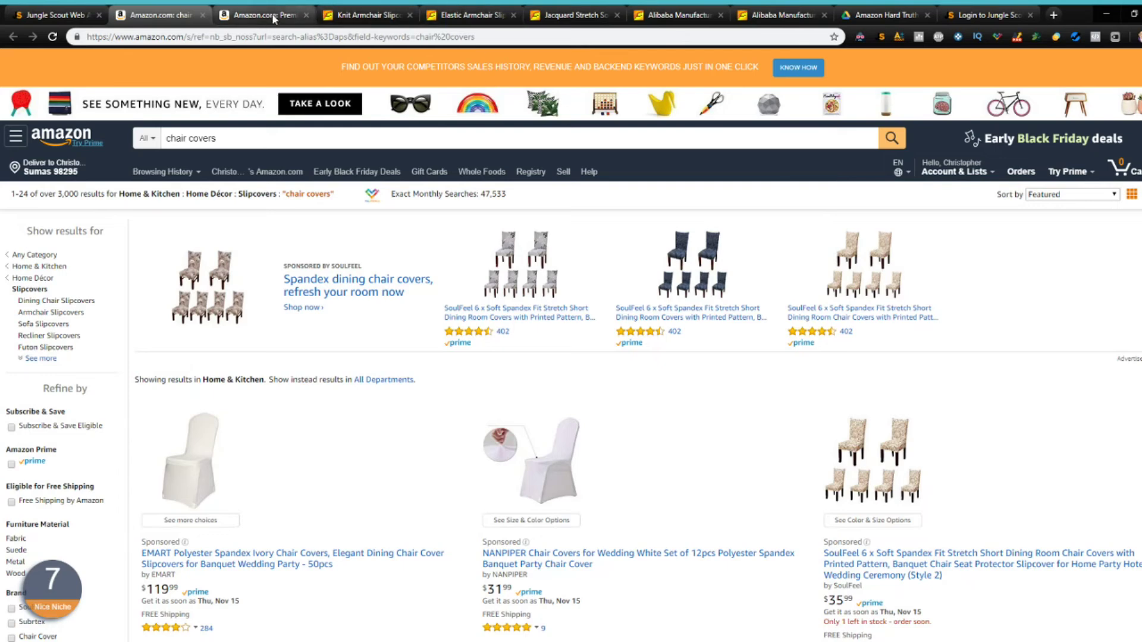
- Recheck the "chair covers" PPC bid and the Alibaba supplier results against the costs in the FBA calculator
click(57, 15)
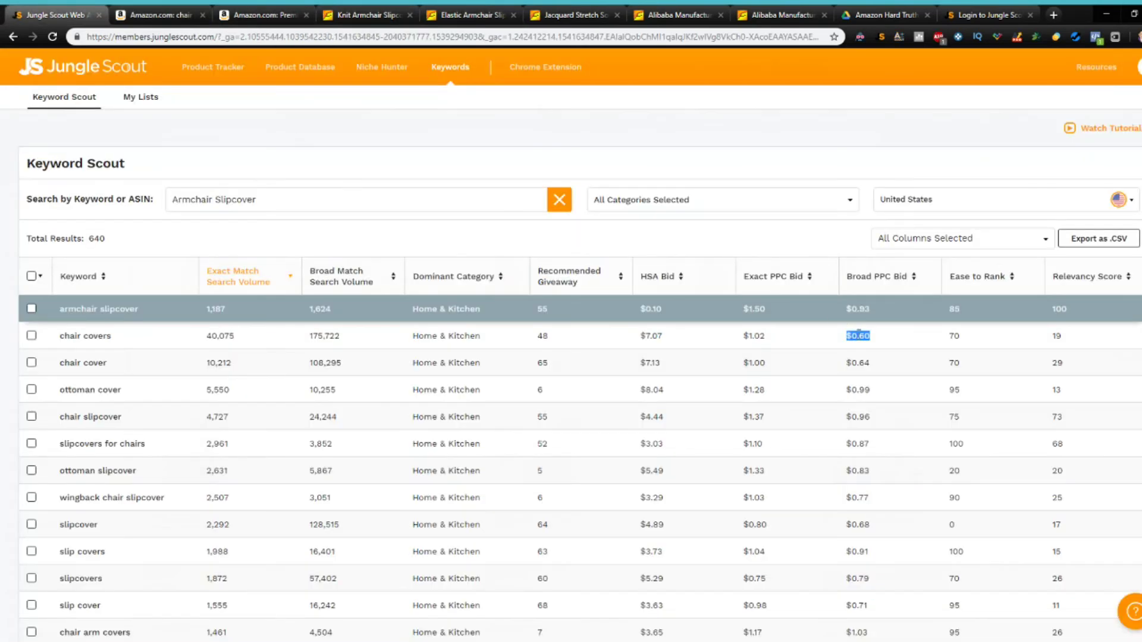
click(363, 15)
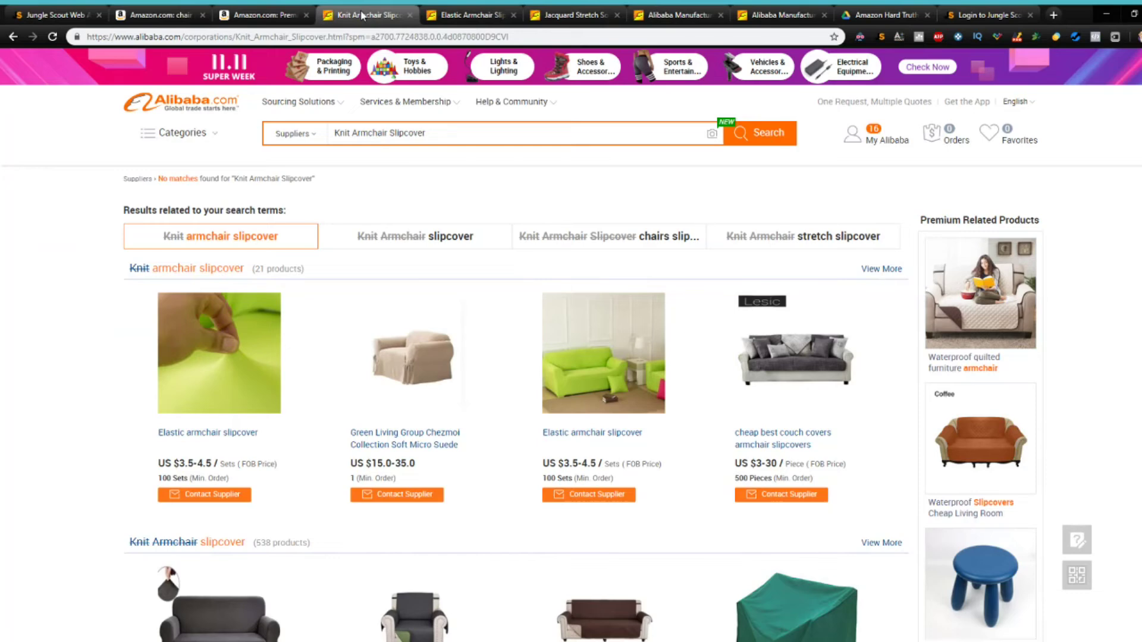
click(262, 15)
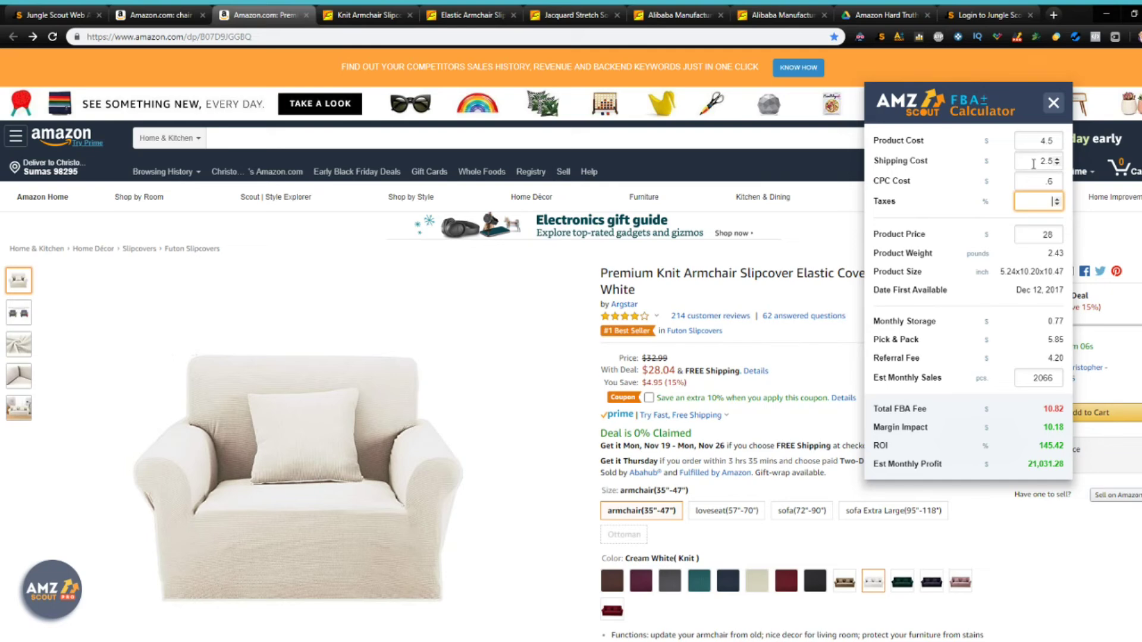
- Review the supplier email template and examine the margin impact in the armchair slipcover's FBA calculator
click(885, 15)
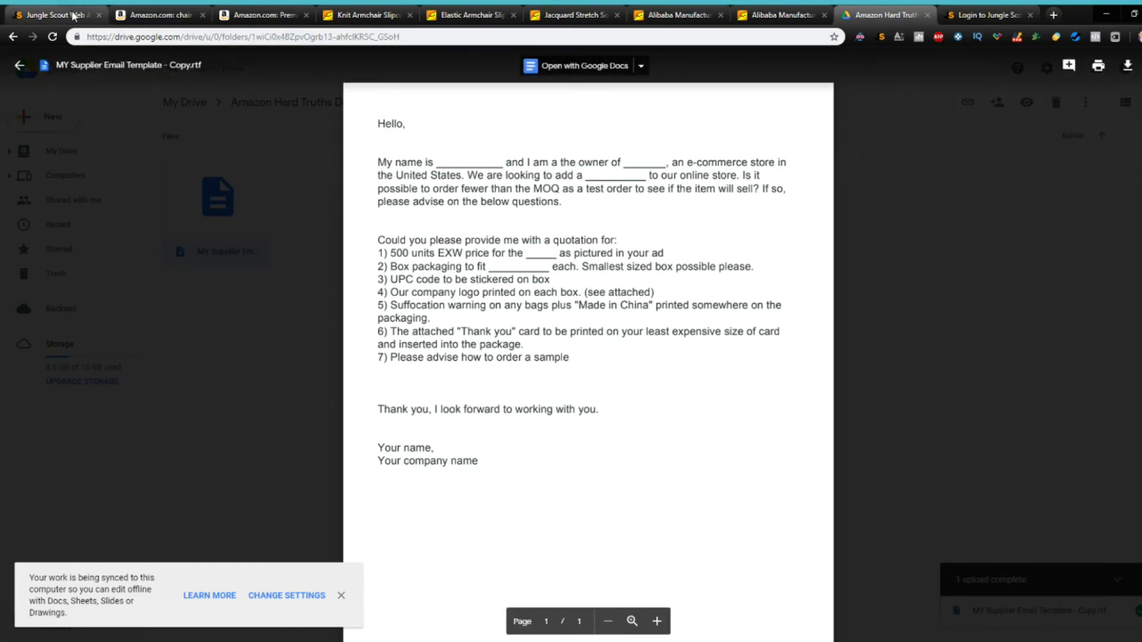
click(158, 15)
click(260, 13)
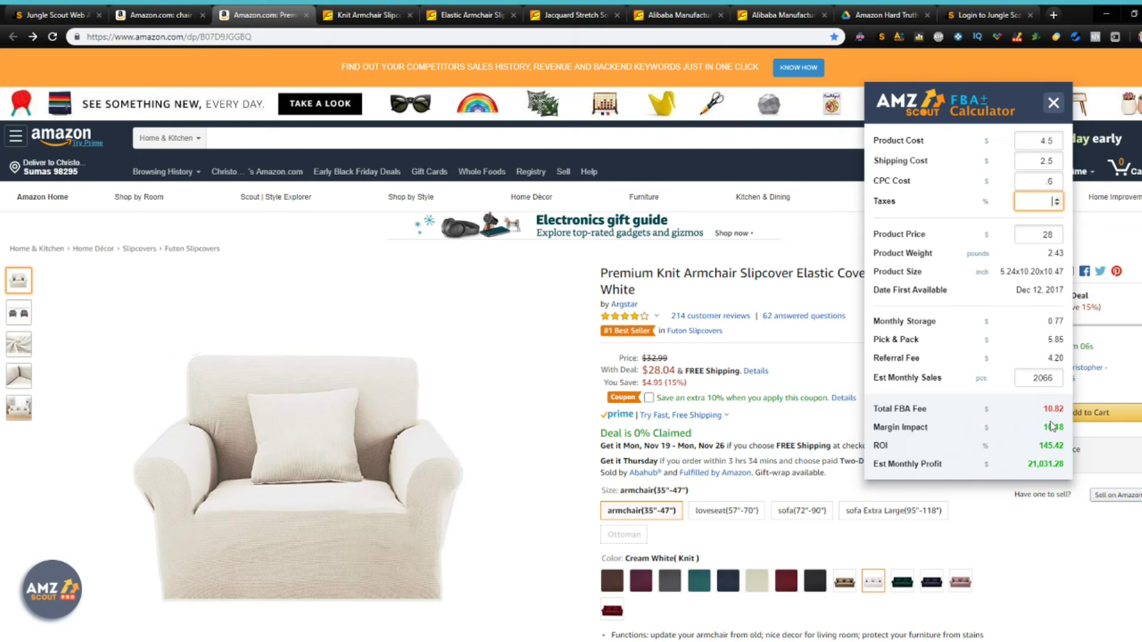
drag(1028, 428, 1071, 436)
click(1069, 440)
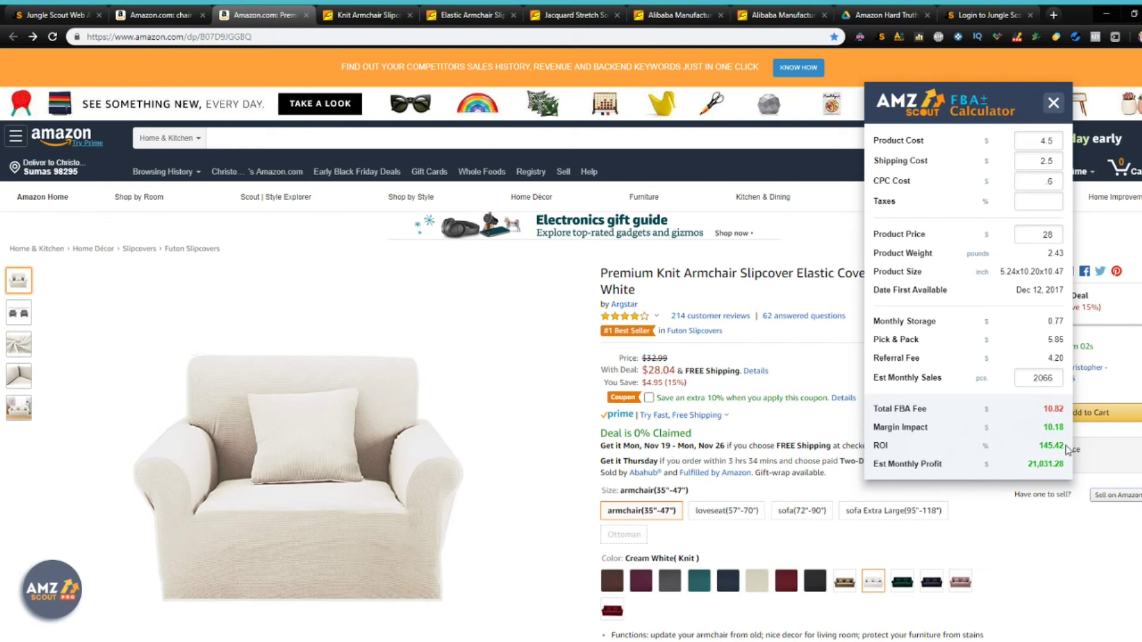